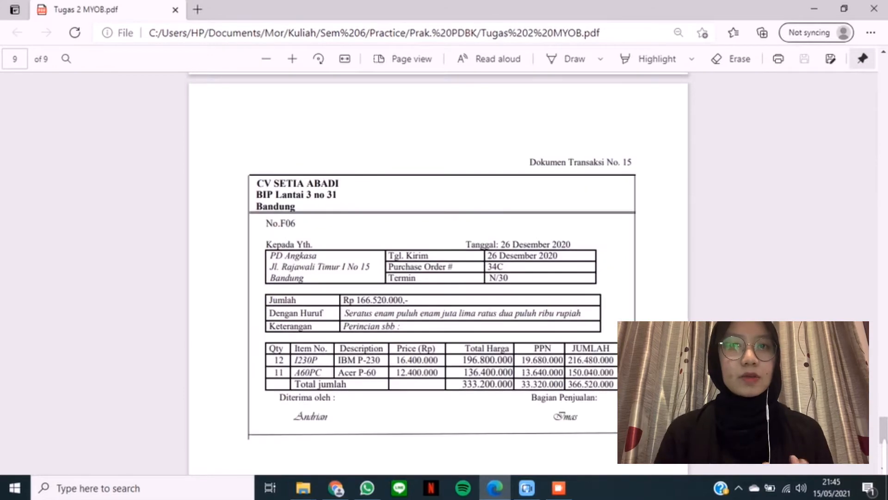
{"action": "scroll", "coordinate": [438, 273], "scroll_direction": "up", "scroll_amount": 10}
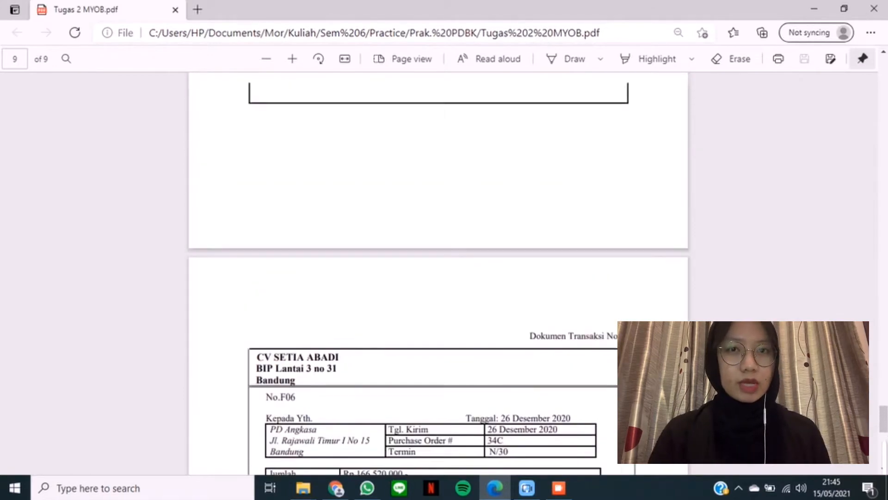
{"action": "scroll", "coordinate": [438, 273], "scroll_direction": "up", "scroll_amount": 10}
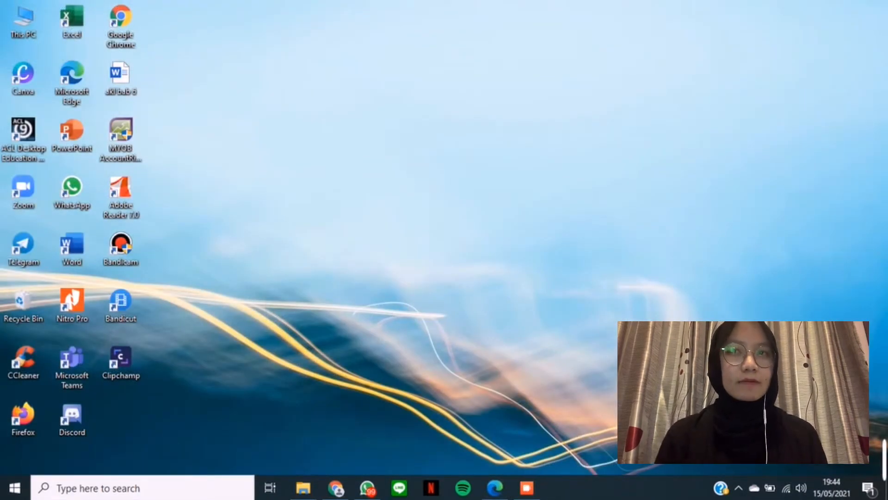
- Start MYOB AccountRight Plus, open the PD PELANGI company file and sign on as Administrator
{"action": "double_click", "coordinate": [121, 134]}
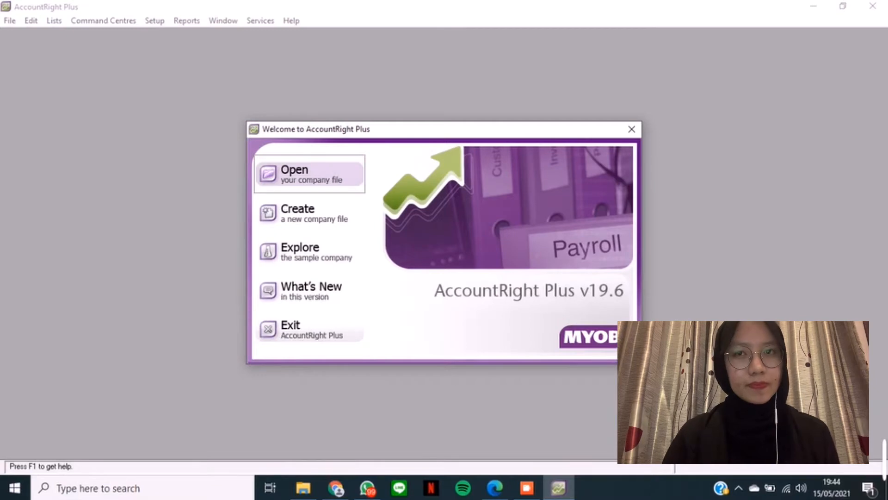
{"action": "left_click", "coordinate": [309, 173]}
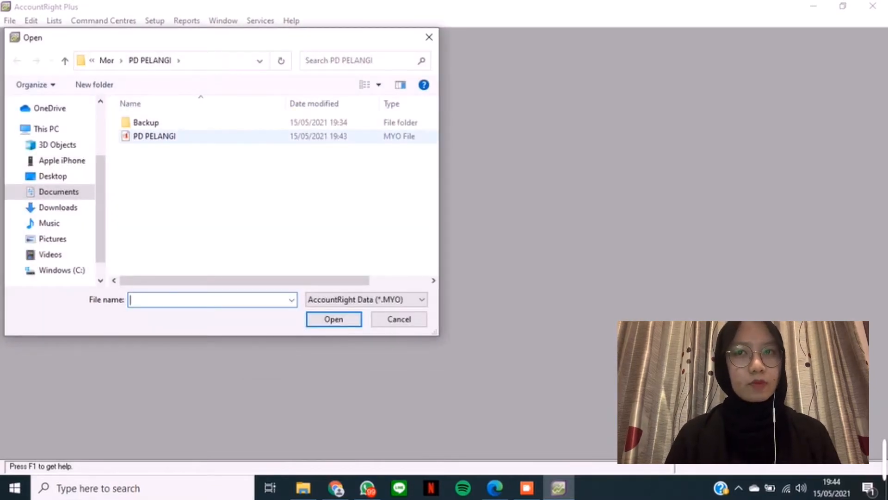
{"action": "double_click", "coordinate": [154, 136]}
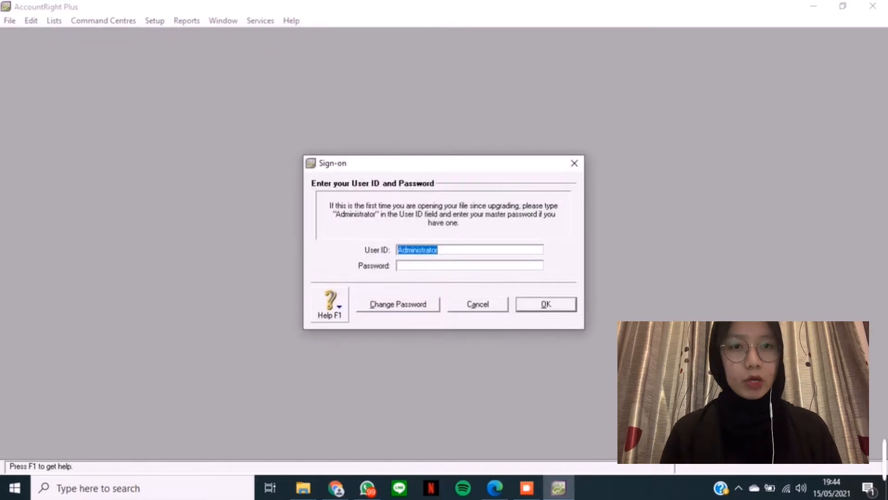
{"action": "key", "text": "Return"}
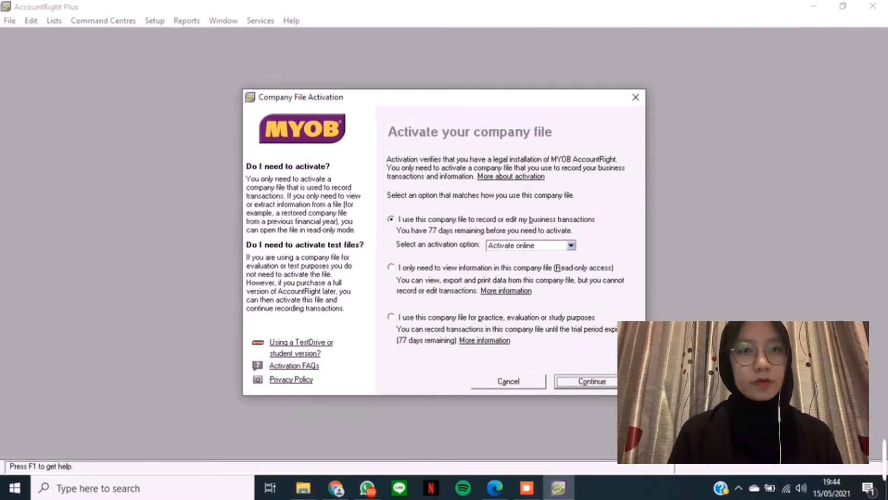
- Choose to use the company file for practice, evaluation or study purposes and continue past the activation notice
{"action": "left_click", "coordinate": [391, 317]}
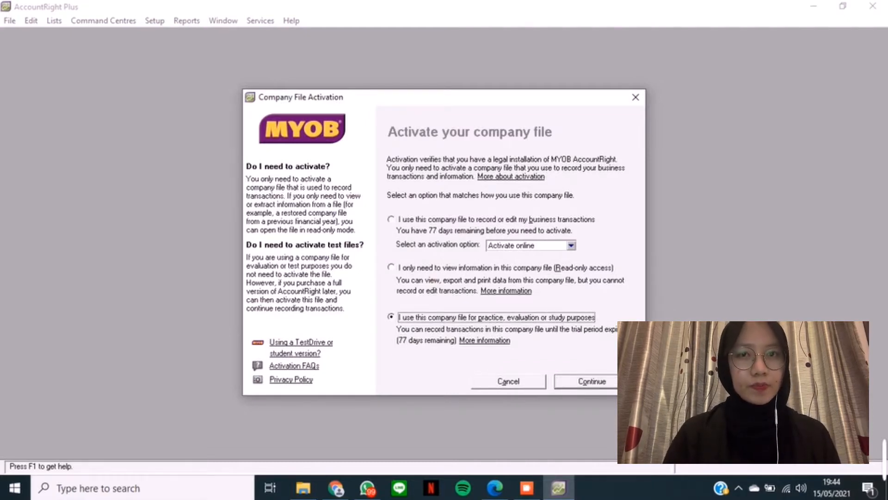
{"action": "key", "text": "Return"}
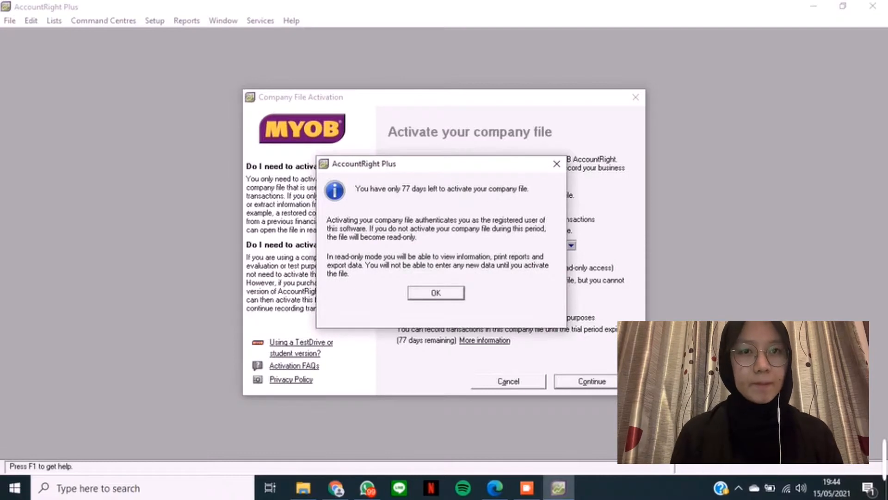
{"action": "key", "text": "Return"}
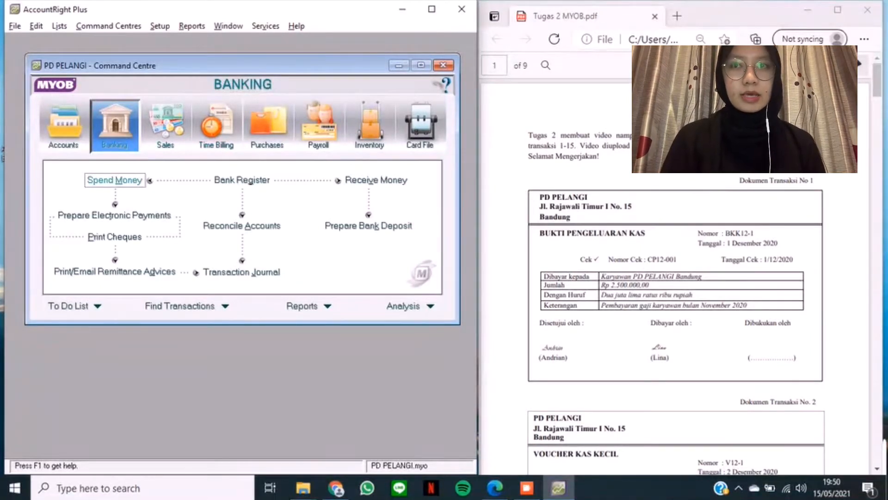
- Start a Spend Money transaction paid from account 1-1100 Cash In Bank
{"action": "left_click", "coordinate": [114, 180]}
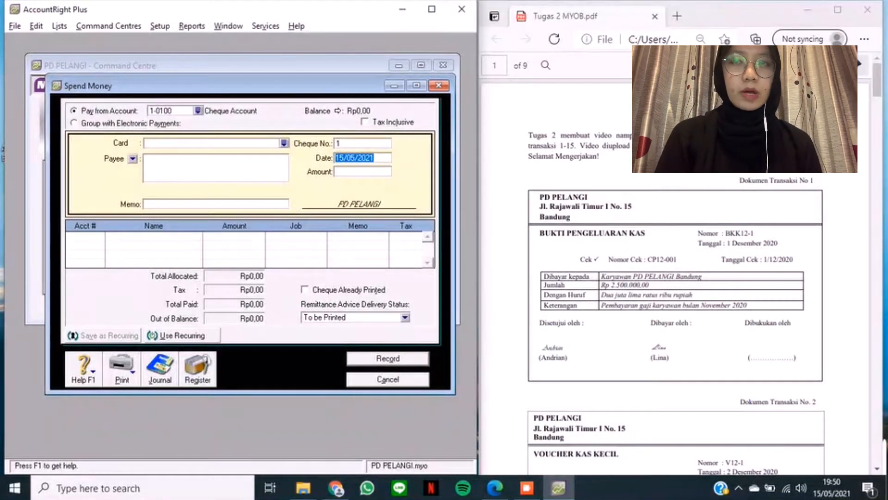
{"action": "left_click", "coordinate": [197, 110]}
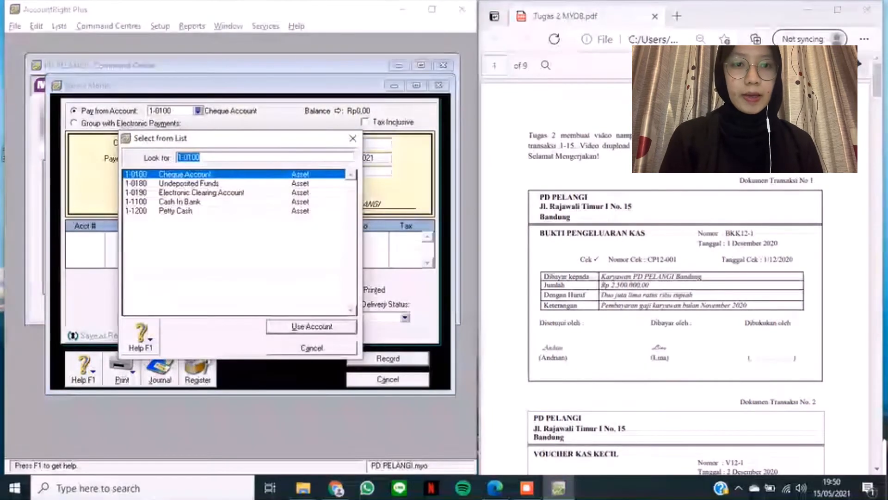
{"action": "type", "text": "1-1100"}
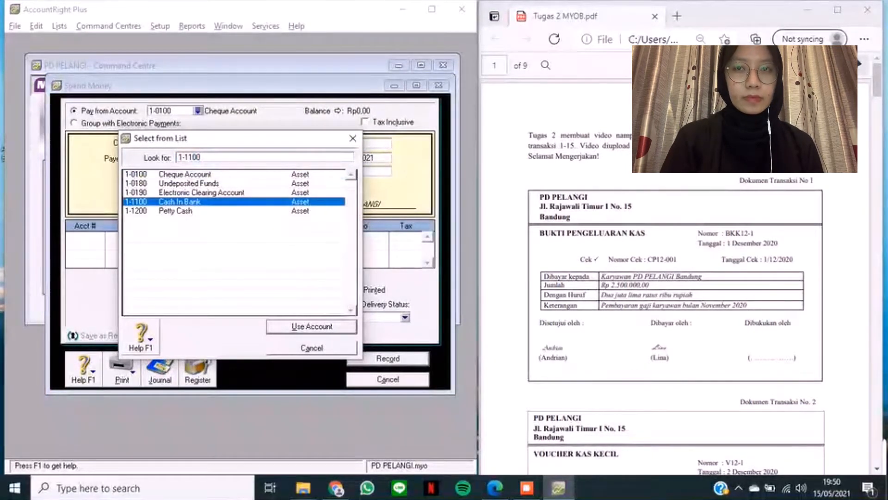
{"action": "key", "text": "Return"}
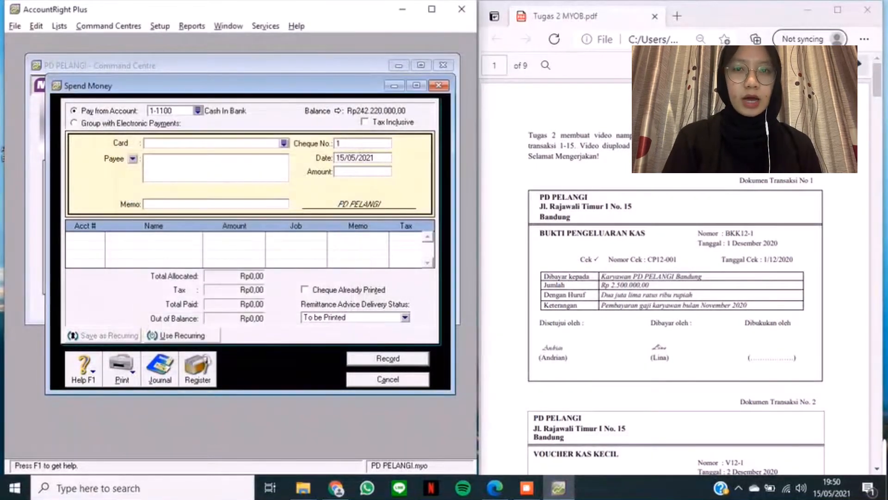
- Set the payment's cheque number to BKK12-1 and its date to 01/12/2020
{"action": "key", "text": "Tab"}
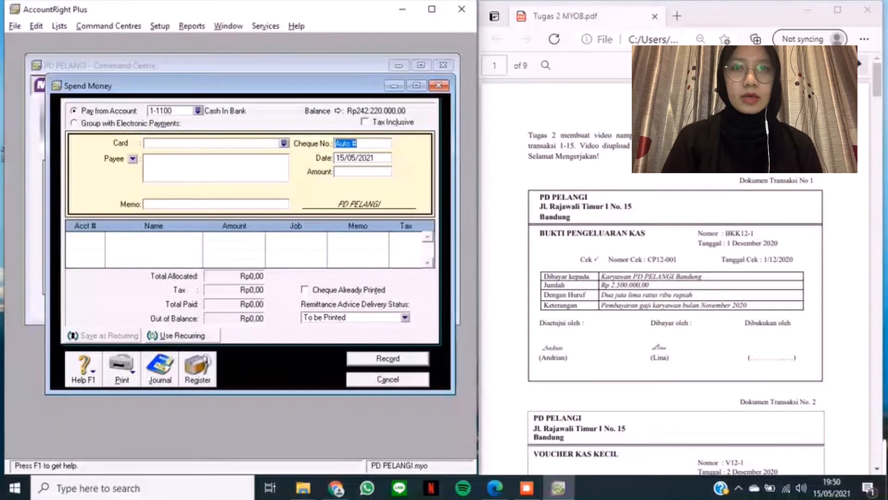
{"action": "type", "text": "BKK"}
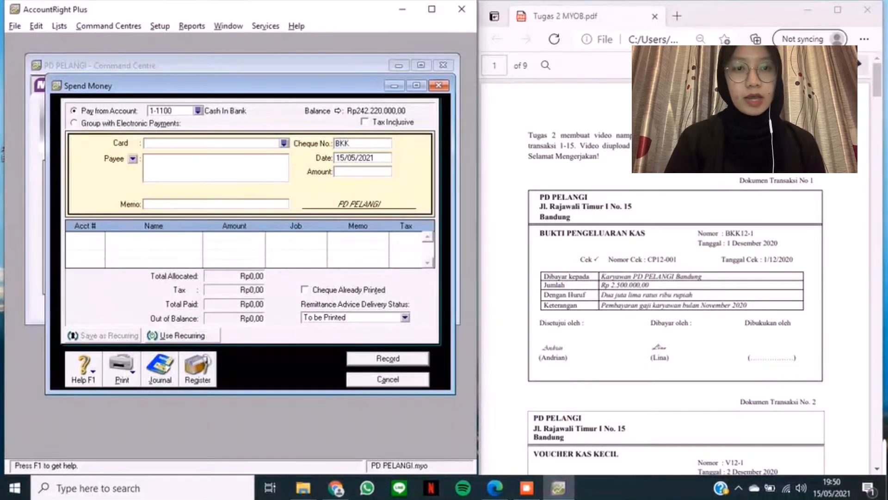
{"action": "type", "text": "12-1"}
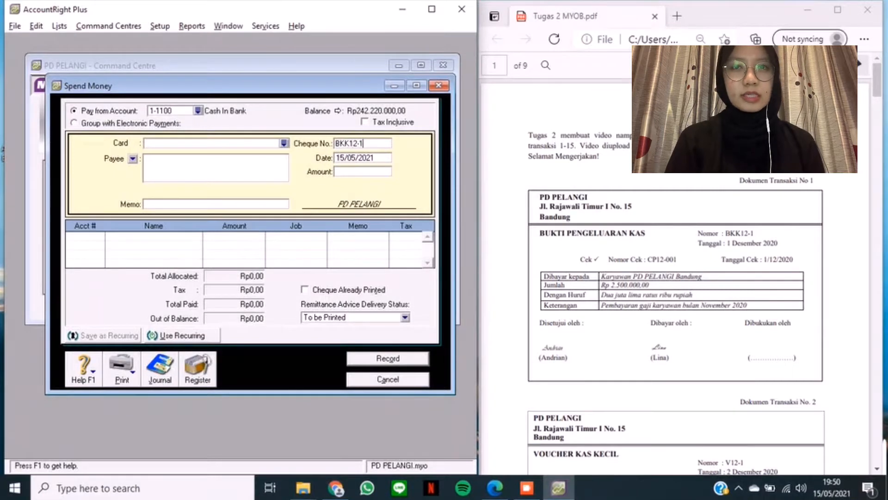
{"action": "key", "text": "Tab"}
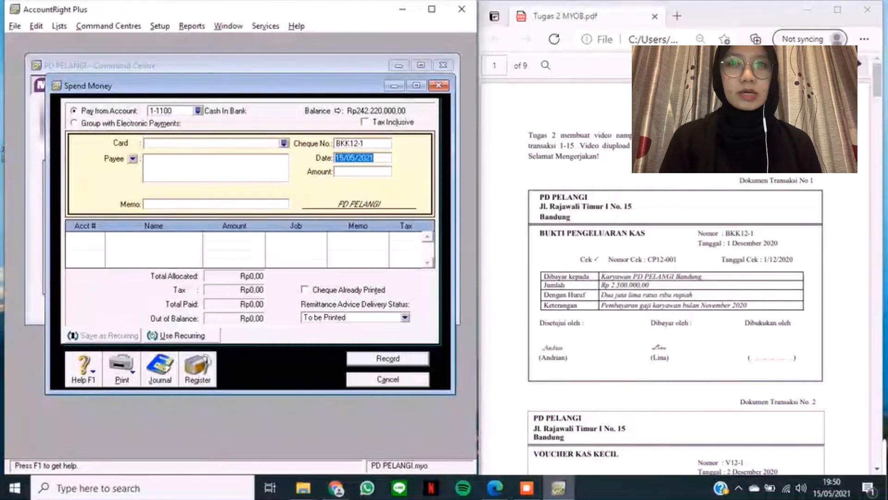
{"action": "type", "text": "01"}
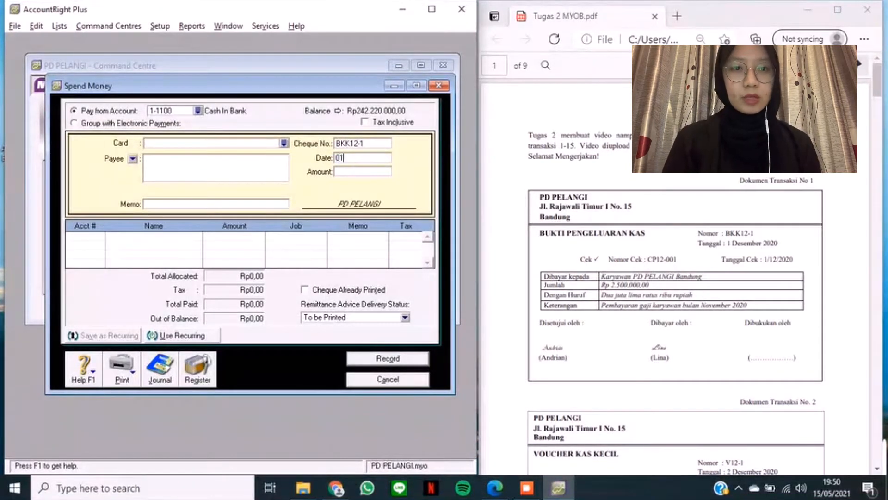
{"action": "type", "text": "/12/2020"}
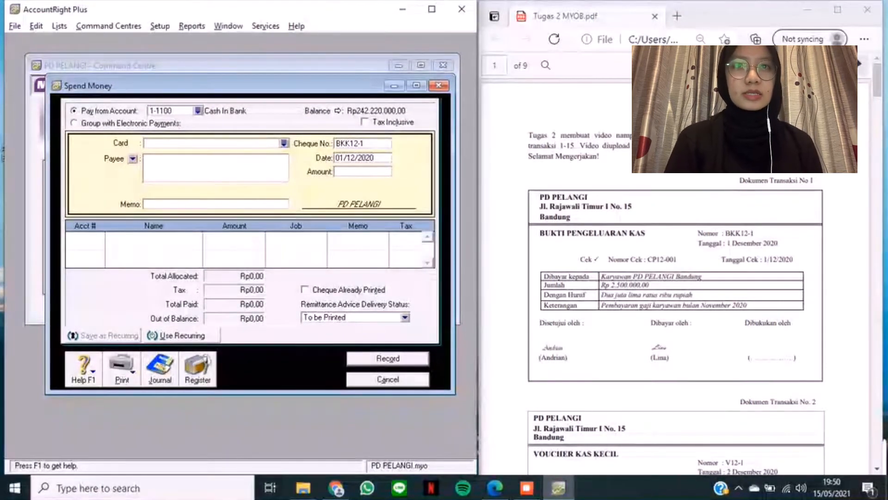
{"action": "key", "text": "Tab"}
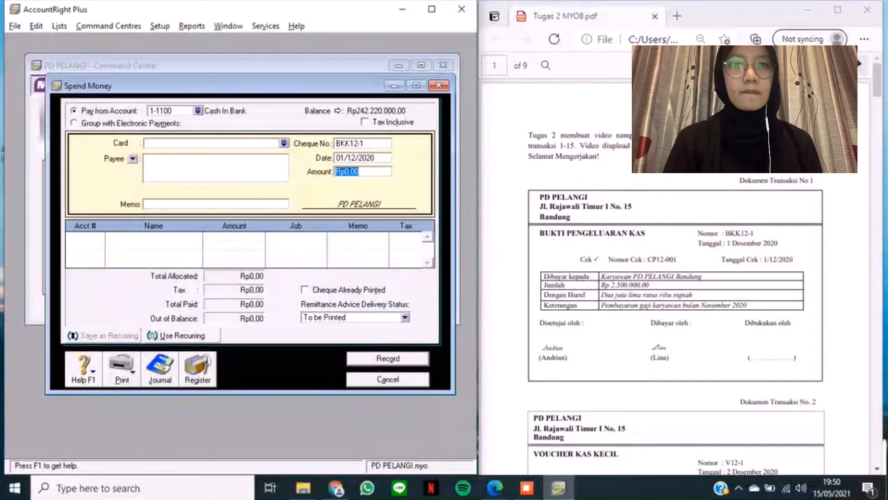
- Set the payment amount to 2500000 and the memo to "PEMBAYARAN GAAJI BULAN NOVEMBER"
{"action": "type", "text": "2.50"}
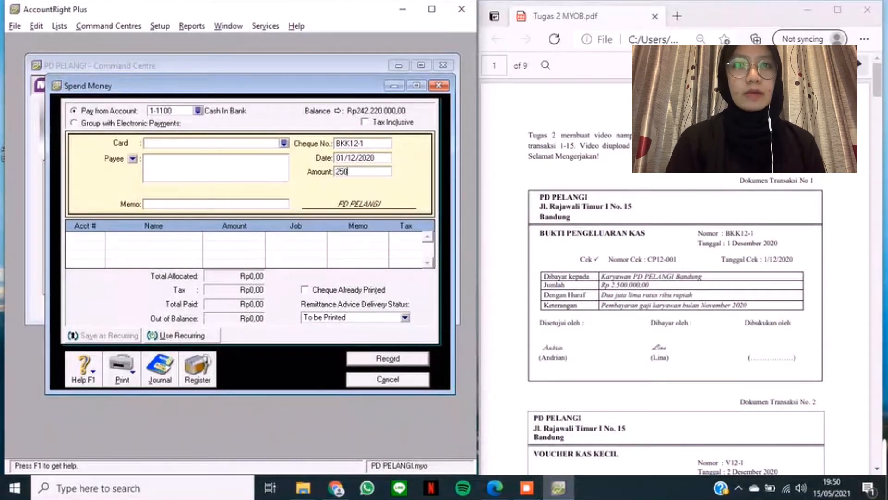
{"action": "type", "text": "0."}
{"action": "type", "text": "0000"}
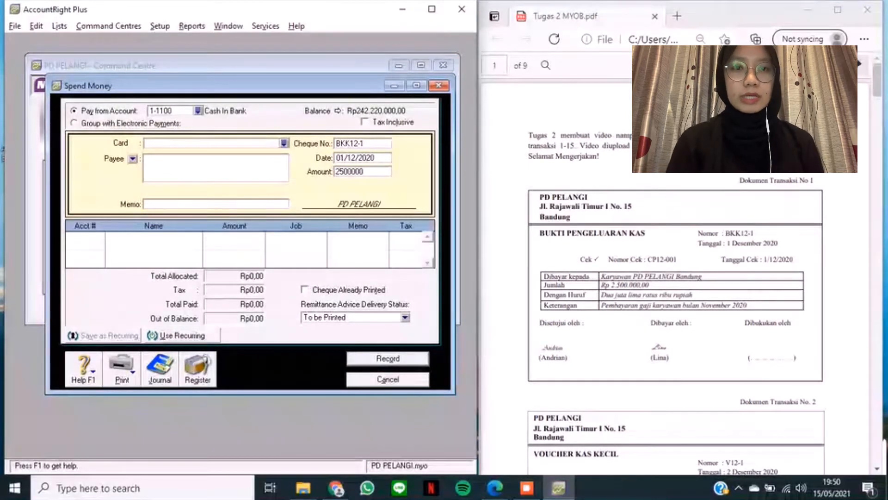
{"action": "key", "text": "Tab"}
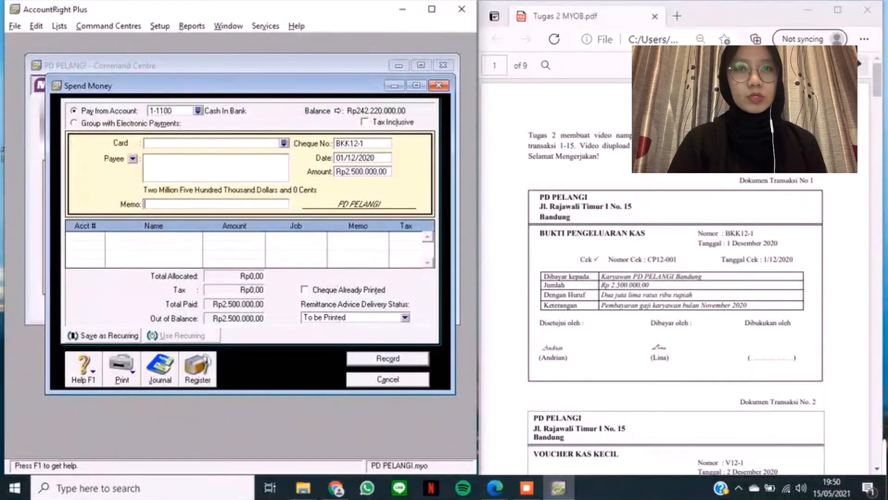
{"action": "type", "text": "PEM"}
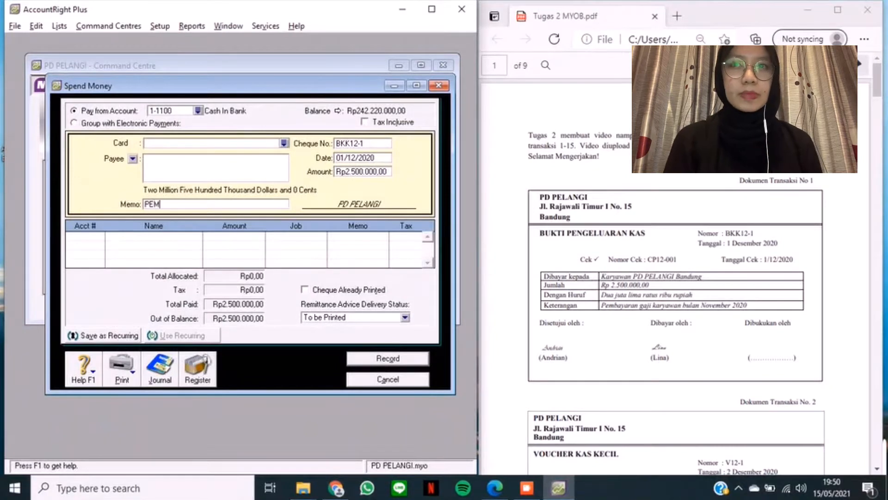
{"action": "type", "text": "BAYARAN"}
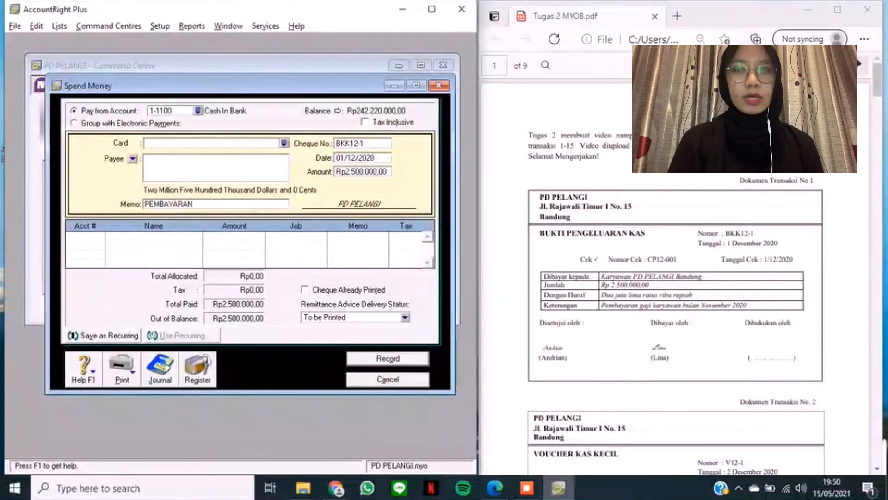
{"action": "type", "text": " GAAJI BU"}
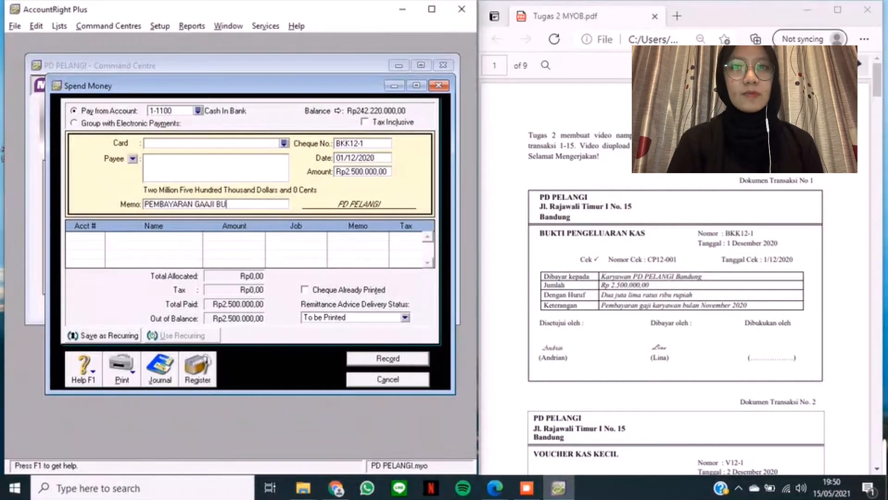
{"action": "type", "text": "LAN NOVEMBER"}
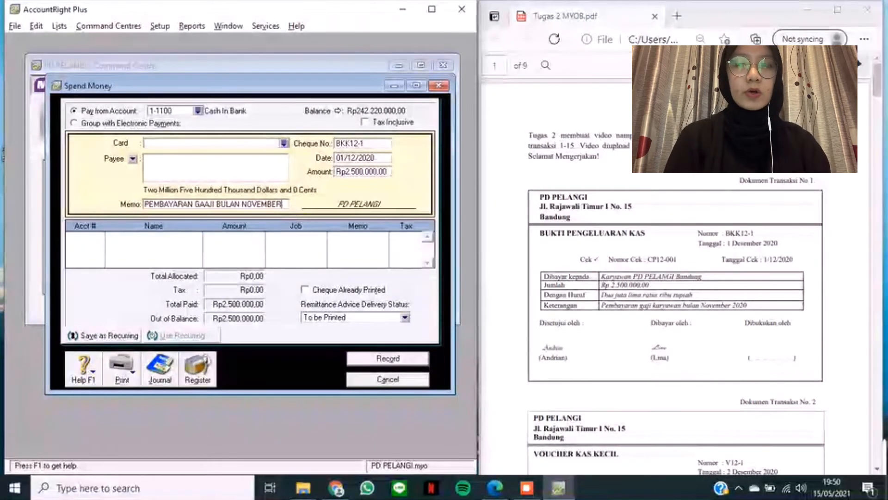
{"action": "key", "text": "Tab"}
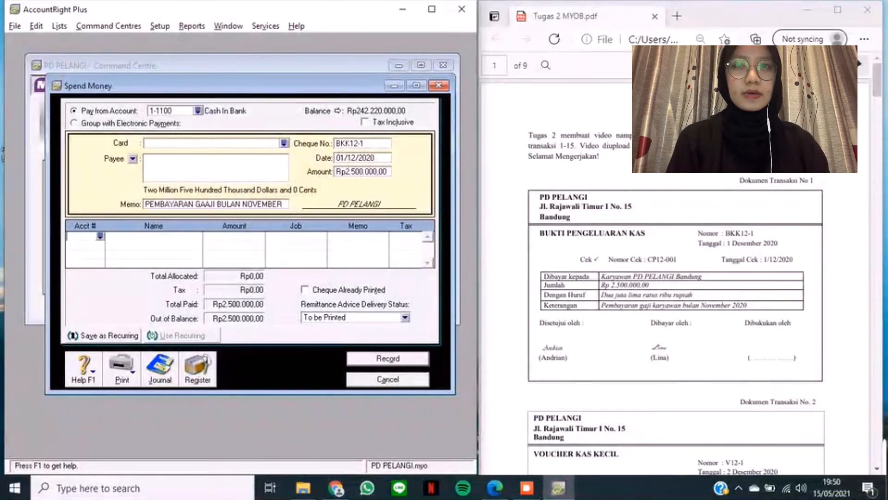
- Allocate the payment to account 2-1200 Expense Payable, record the transaction and close the Spend Money window
{"action": "type", "text": "6"}
{"action": "key", "text": "Tab"}
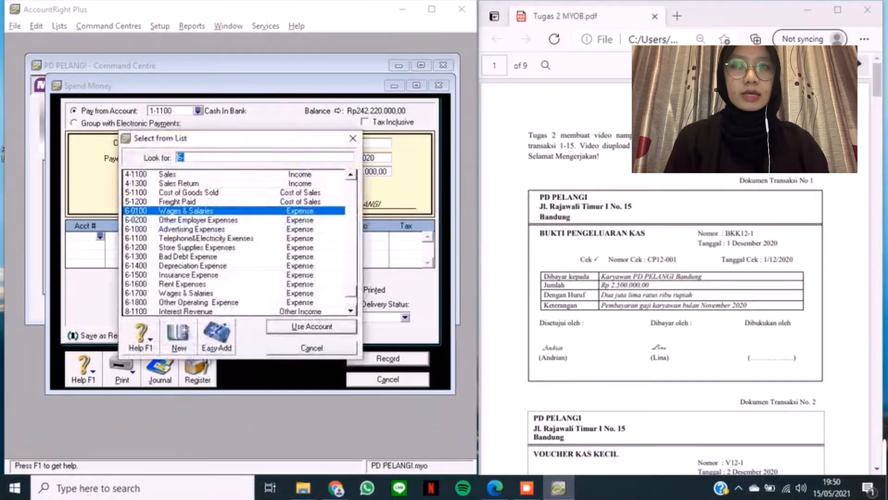
{"action": "type", "text": "2"}
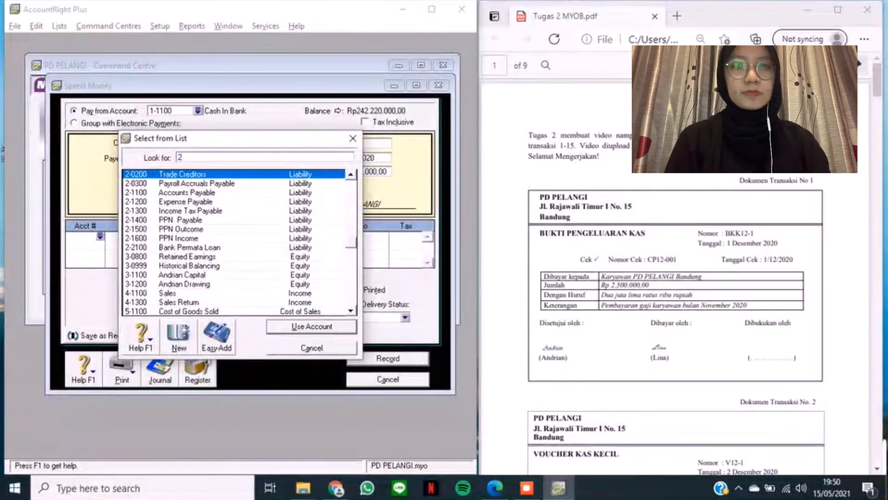
{"action": "type", "text": "-1200"}
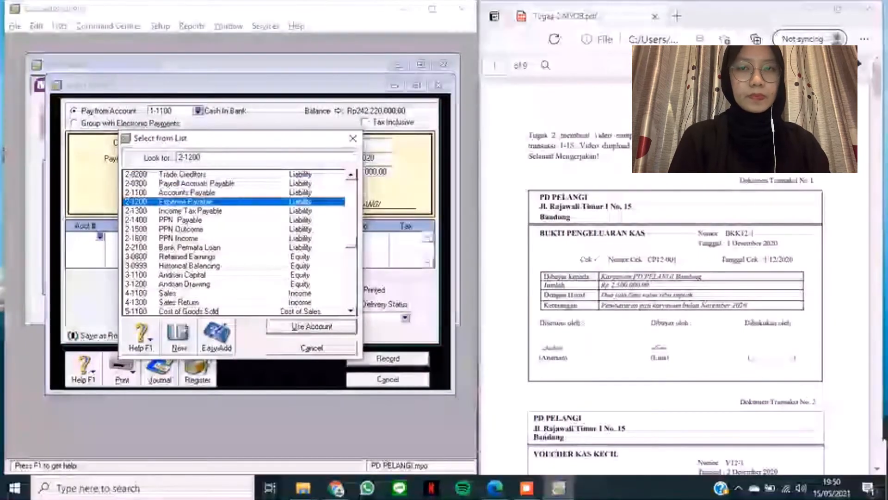
{"action": "key", "text": "Return"}
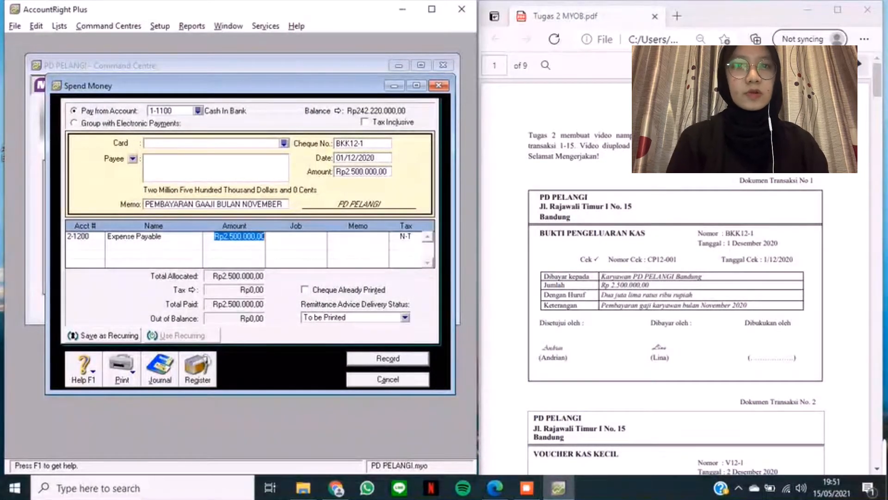
{"action": "left_click", "coordinate": [387, 358]}
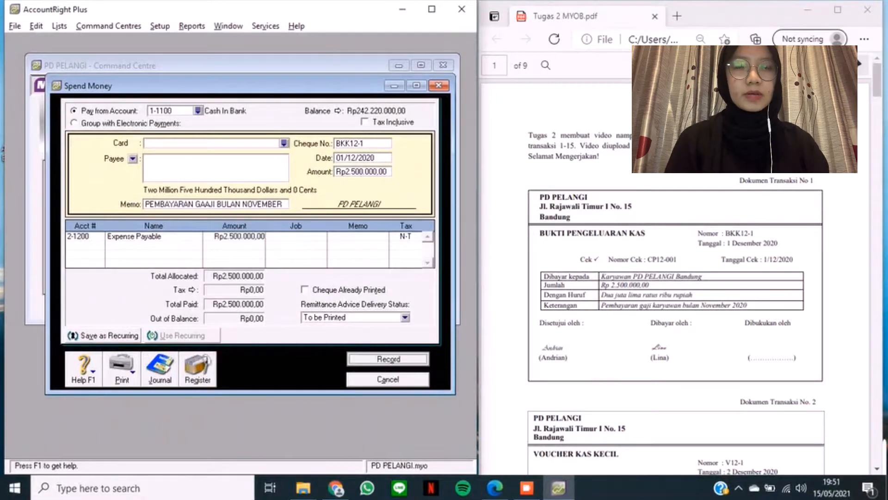
{"action": "left_click", "coordinate": [388, 379]}
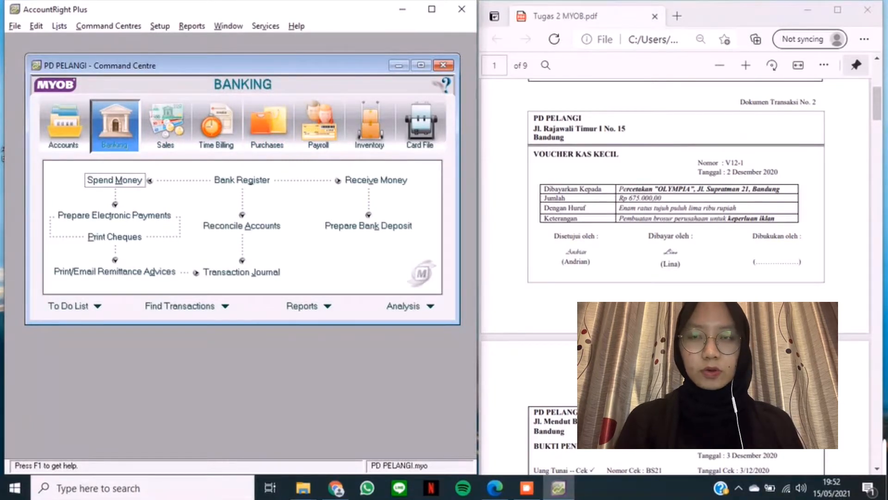
- Start a Spend Money transaction paid from account 1-1200 Petty Cash
{"action": "left_click", "coordinate": [115, 180]}
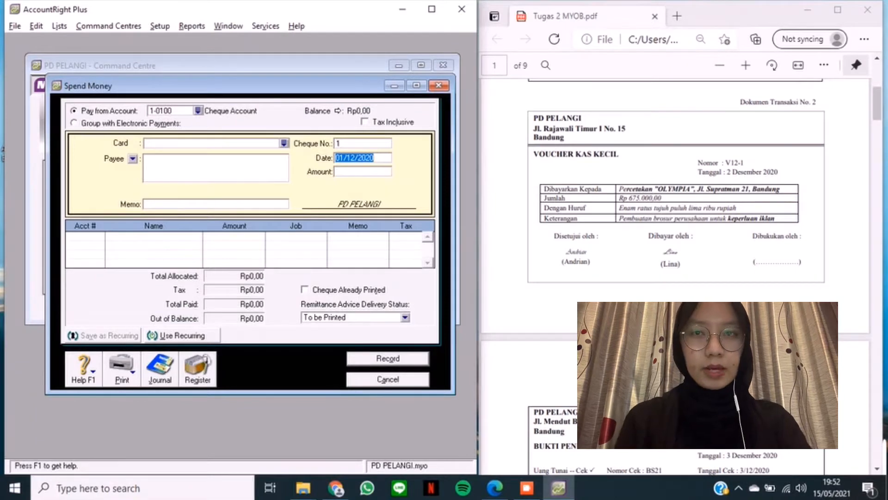
{"action": "left_click", "coordinate": [198, 111]}
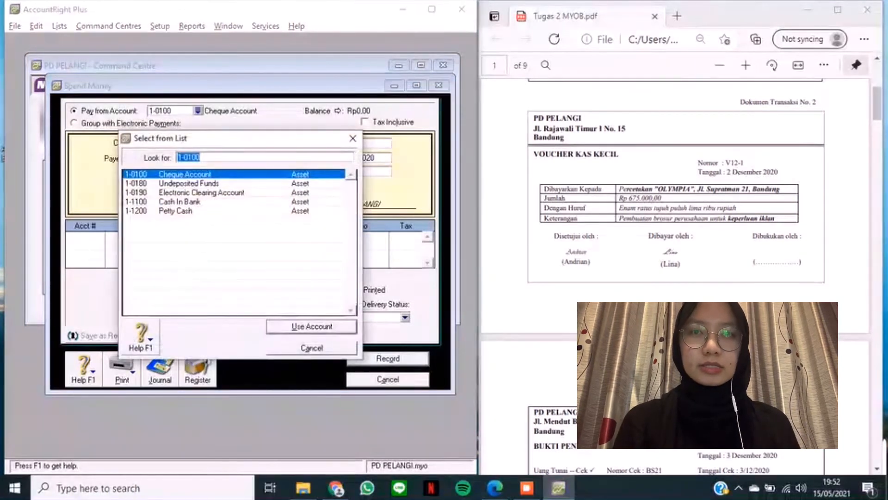
{"action": "left_click", "coordinate": [176, 211]}
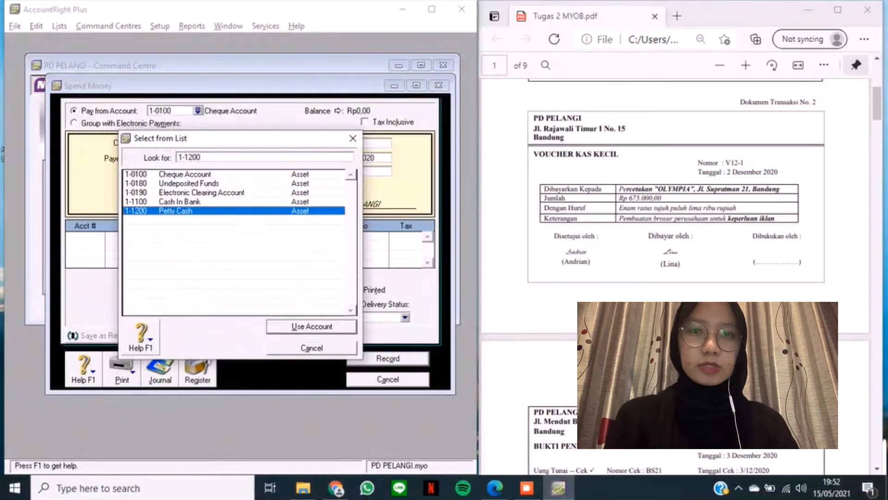
{"action": "key", "text": "Return"}
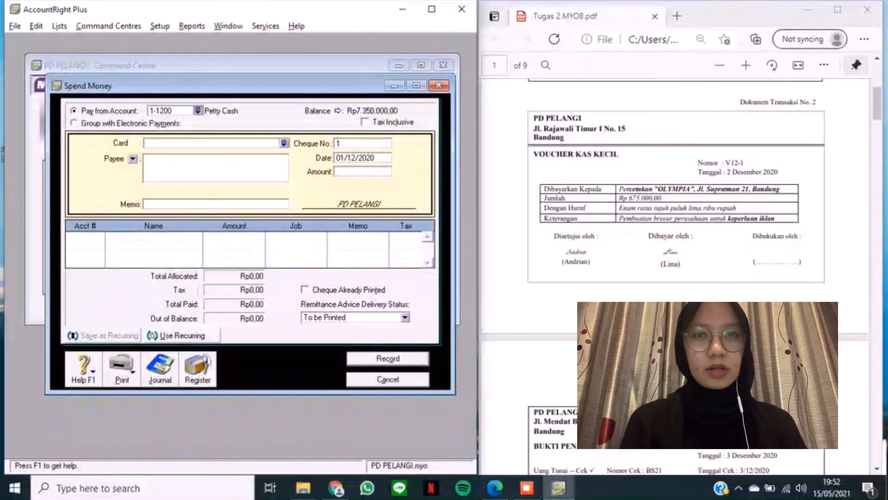
- Set the petty cash payment's cheque number to V12-1 and its date to 02/12/2020
{"action": "left_click", "coordinate": [362, 144]}
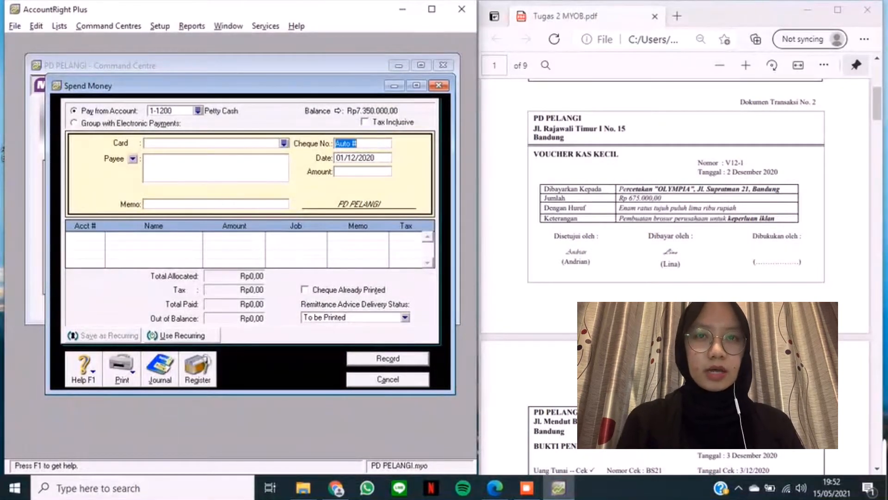
{"action": "type", "text": "V12-1"}
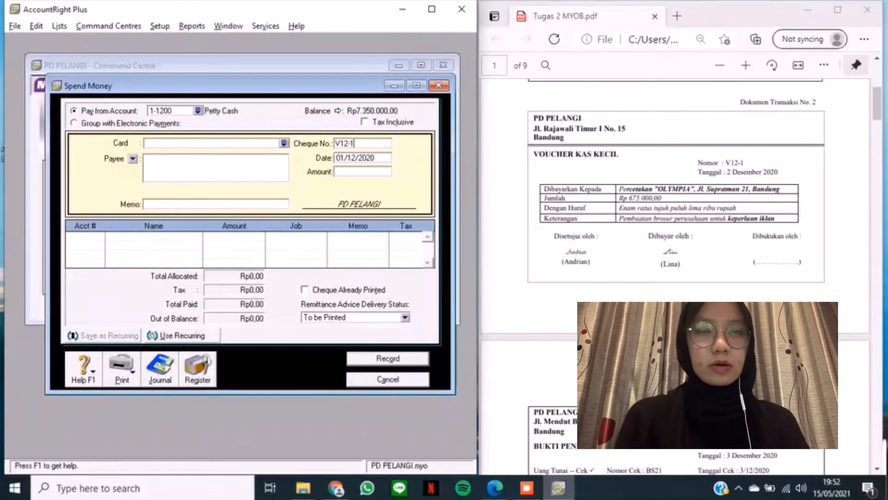
{"action": "key", "text": "Tab"}
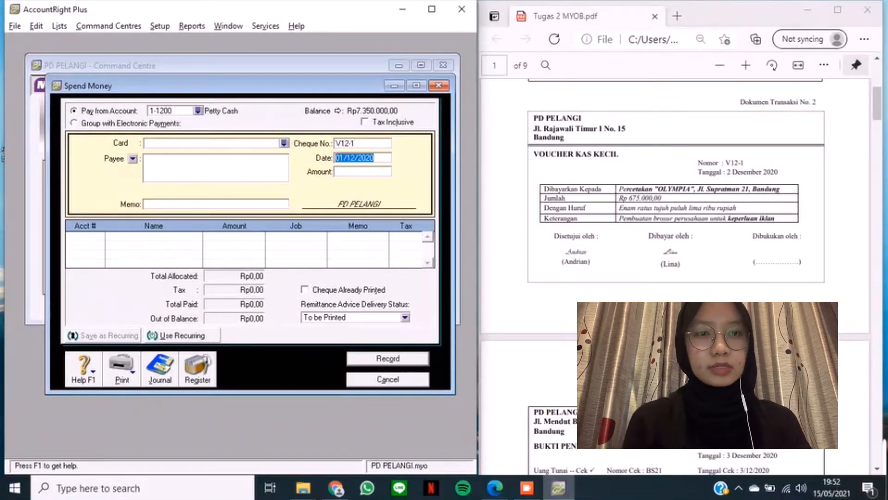
{"action": "type", "text": "02/12/"}
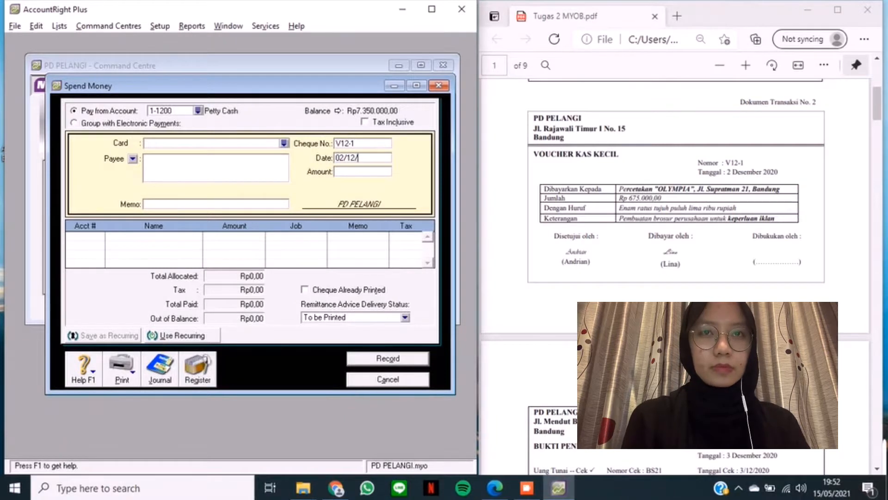
{"action": "type", "text": "2020"}
{"action": "key", "text": "Tab"}
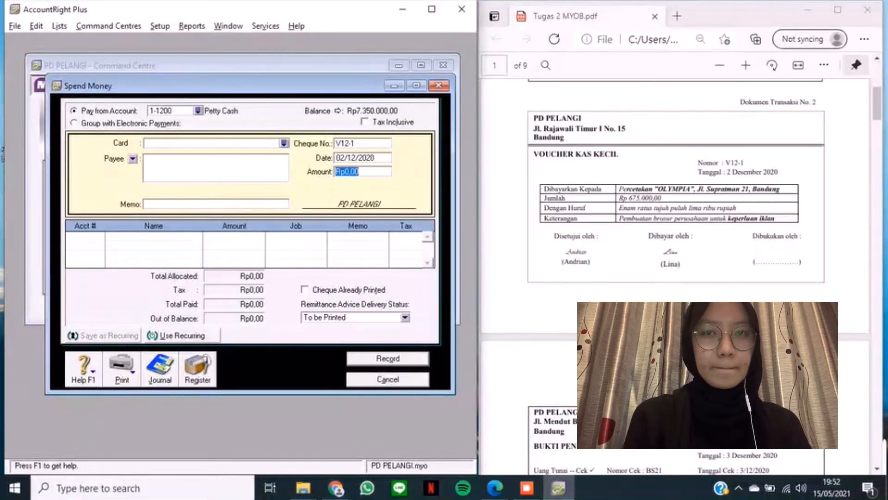
- Set the payment amount to 675000000 and the memo to "PEMBUATAN BROSUR & IKLAN"
{"action": "type", "text": "675"}
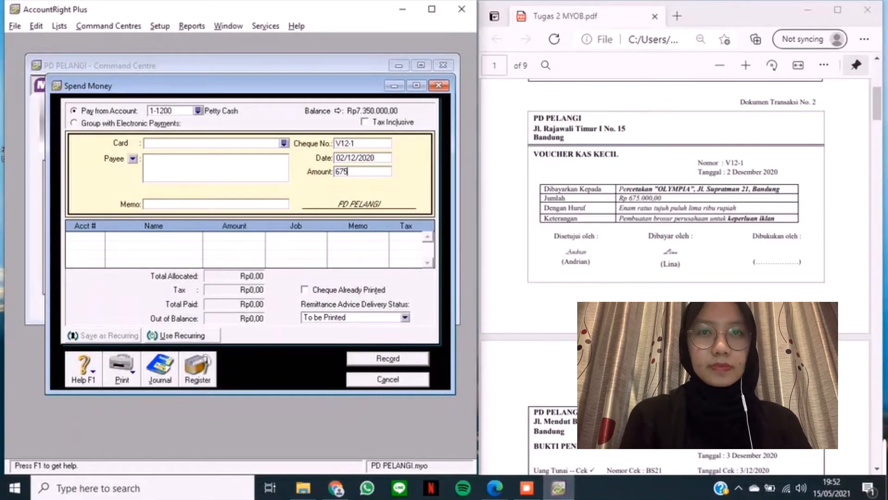
{"action": "type", "text": "000000"}
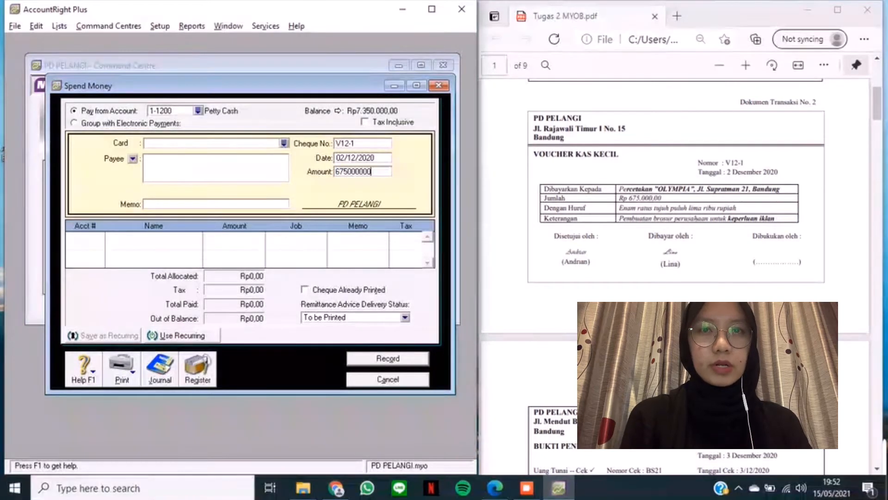
{"action": "key", "text": "Tab"}
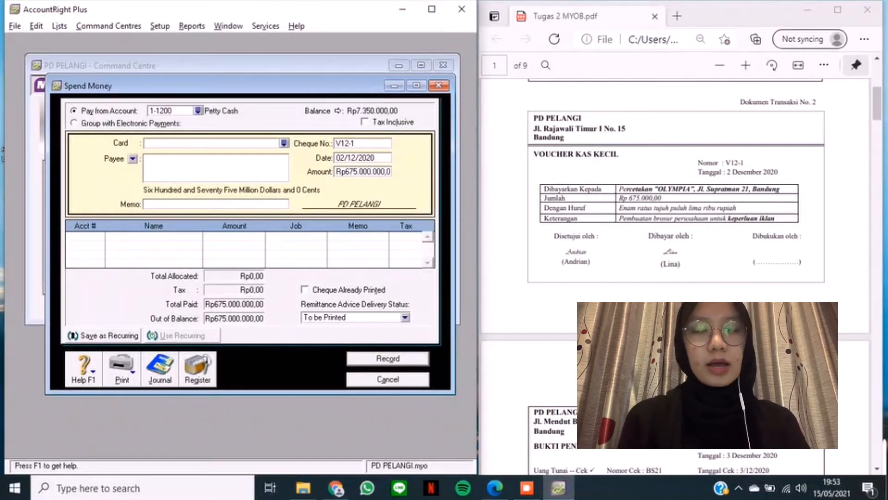
{"action": "type", "text": "PEMBUATAN"}
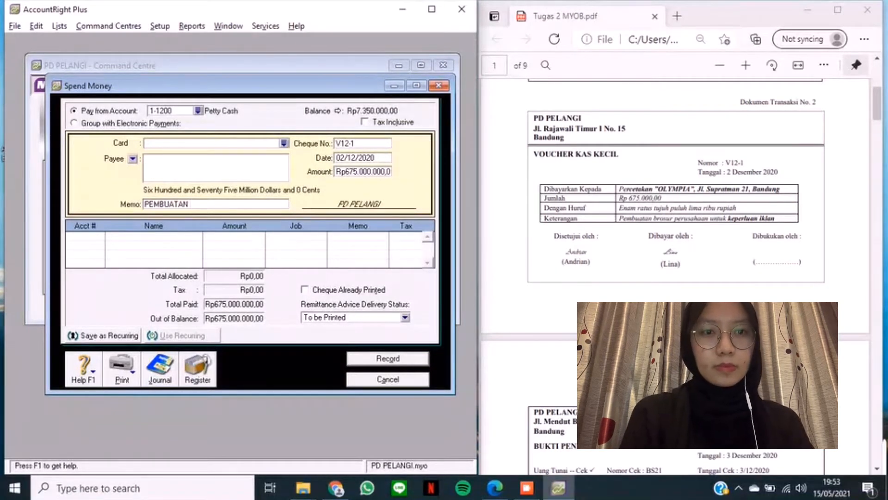
{"action": "type", "text": " BROSUR"}
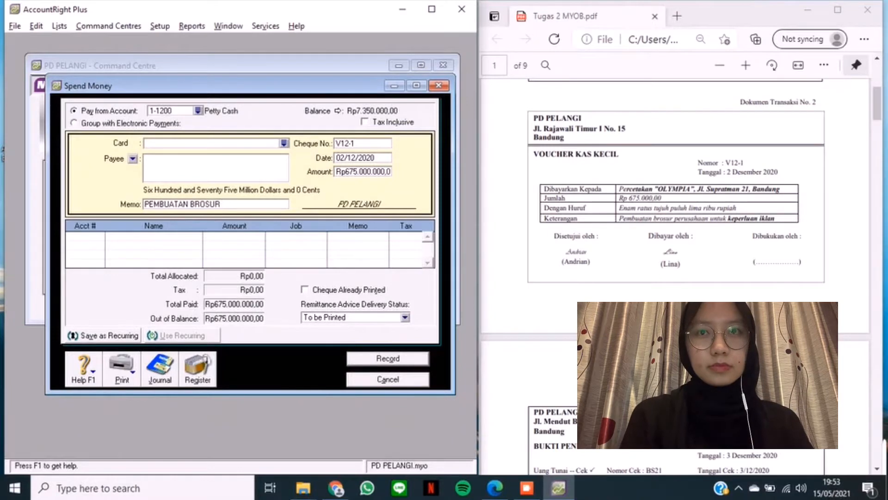
{"action": "type", "text": " &"}
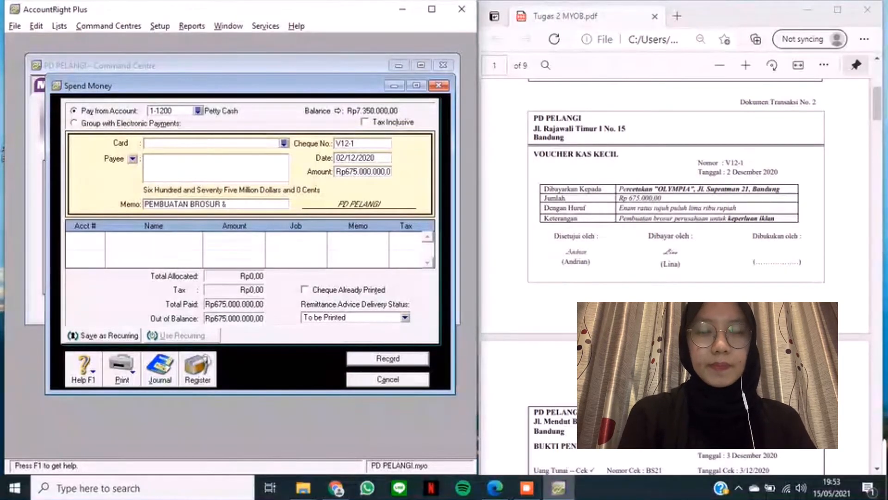
{"action": "type", "text": " IKLAN"}
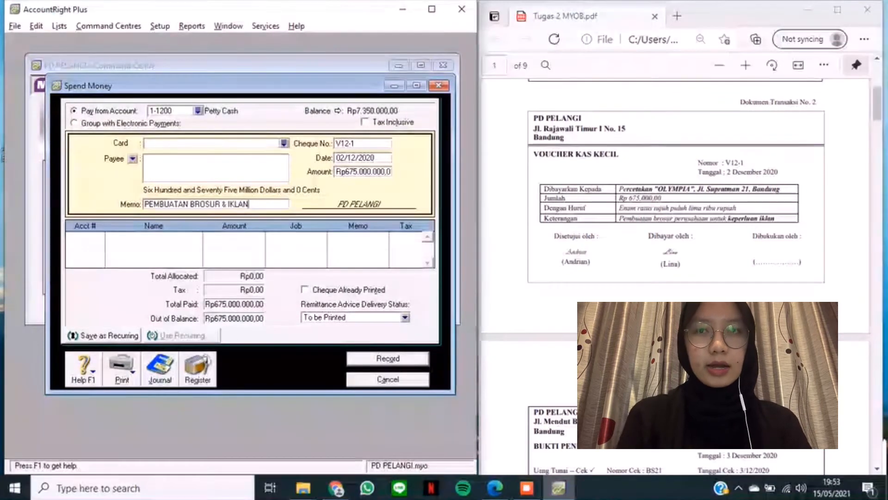
{"action": "key", "text": "Tab"}
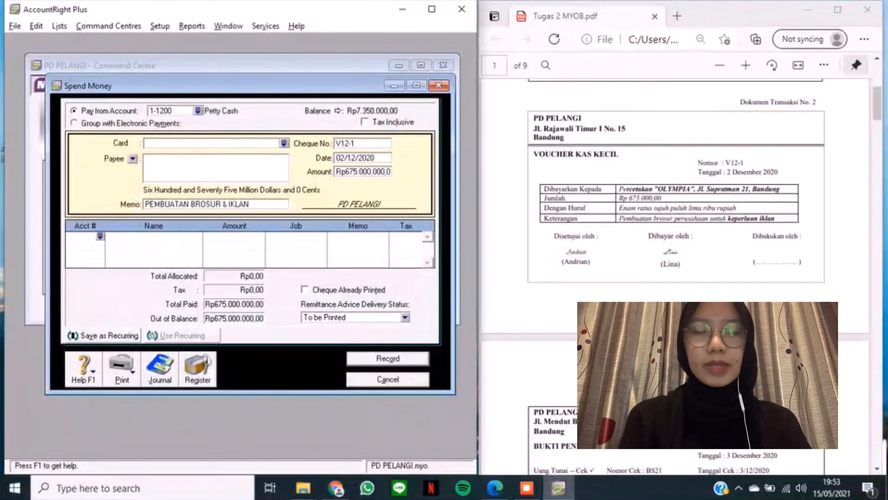
- Allocate the payment to account 6-1000 Advertising Expenses, record the transaction and close the Spend Money window
{"action": "type", "text": "6"}
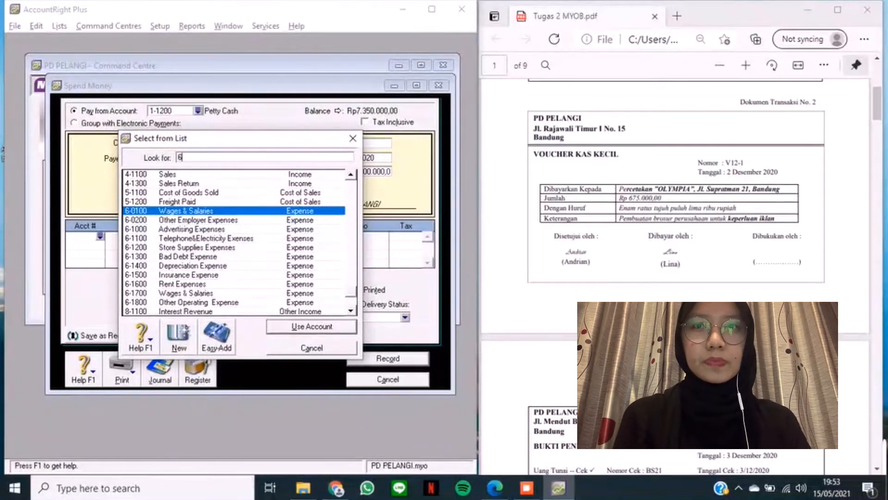
{"action": "type", "text": "-1000"}
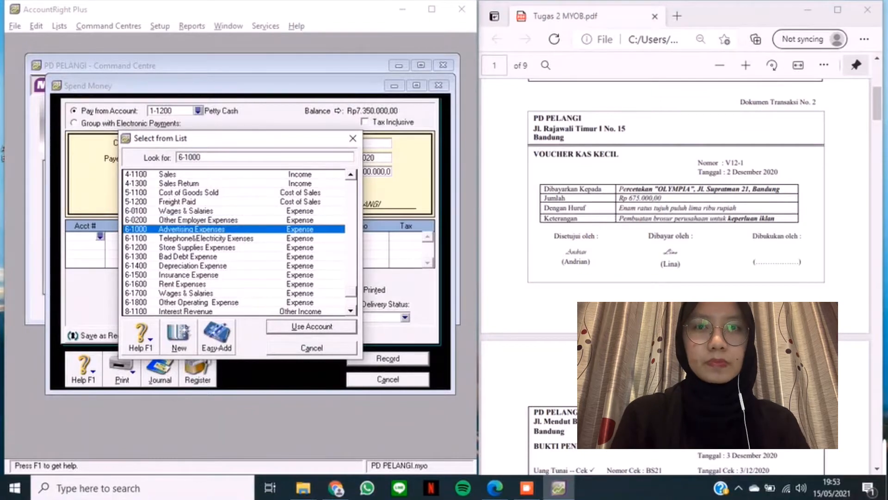
{"action": "key", "text": "Return"}
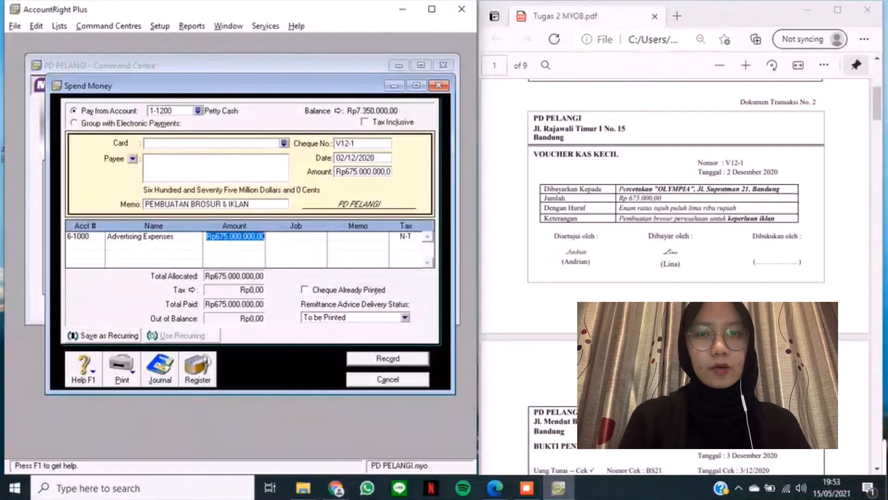
{"action": "key", "text": "Return"}
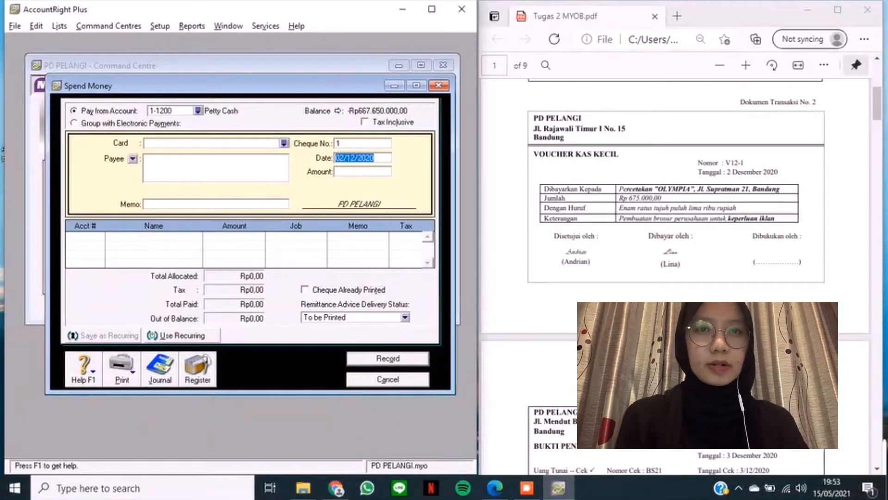
{"action": "key", "text": "Escape"}
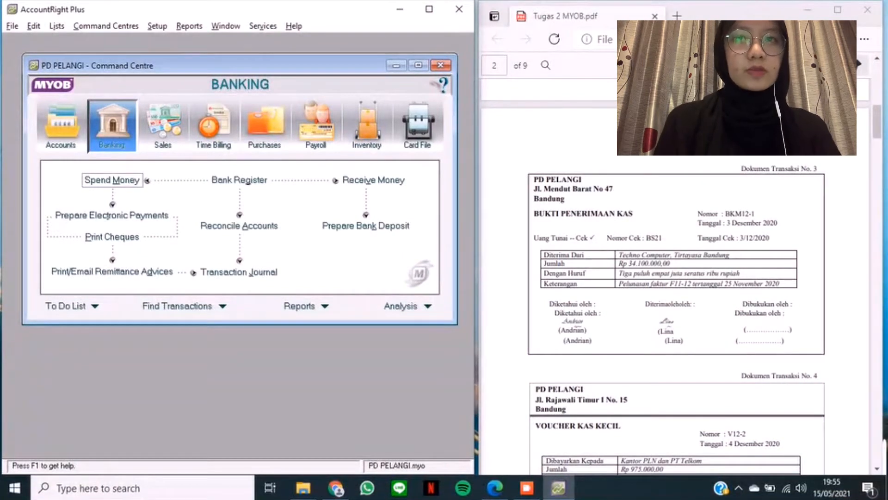
- Start a Receive Payments transaction from the Sales command centre for the customer Techno Computetr
{"action": "left_click", "coordinate": [163, 122]}
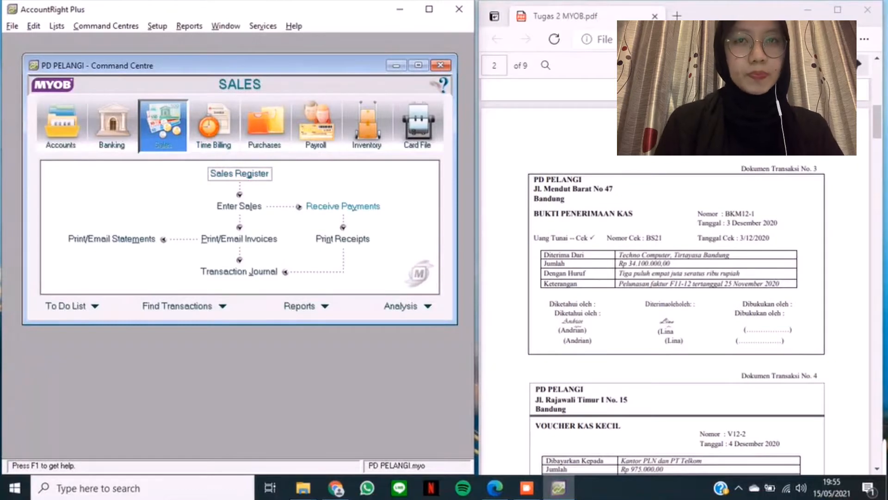
{"action": "left_click", "coordinate": [343, 206]}
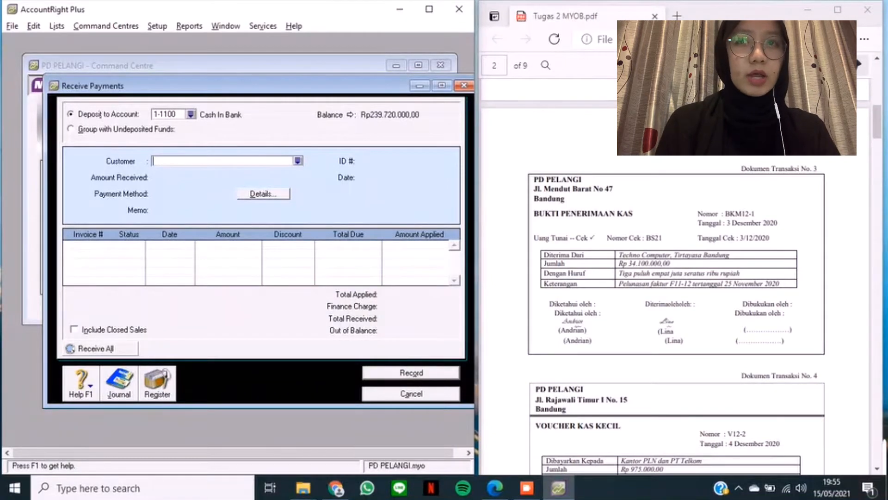
{"action": "key", "text": "Tab"}
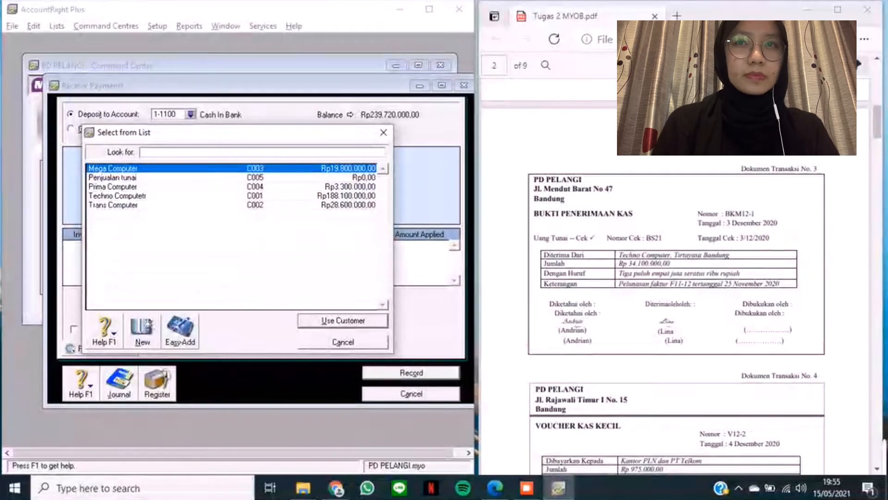
{"action": "left_click", "coordinate": [117, 195]}
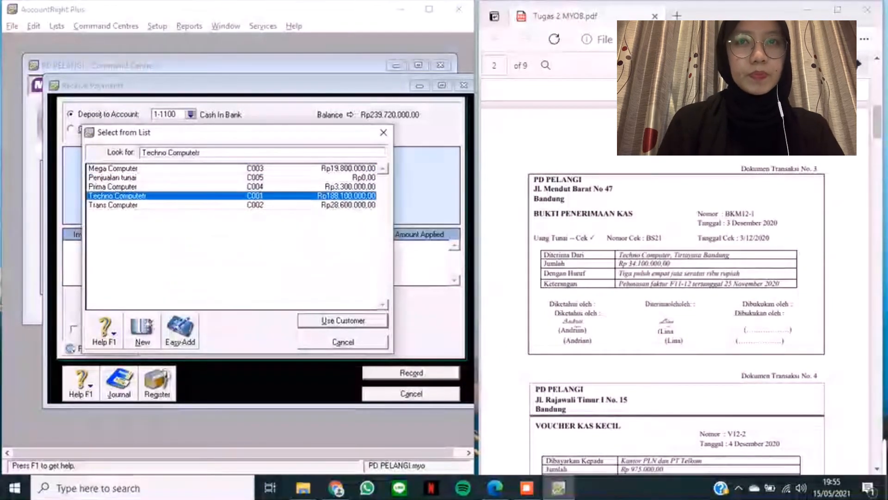
{"action": "key", "text": "Return"}
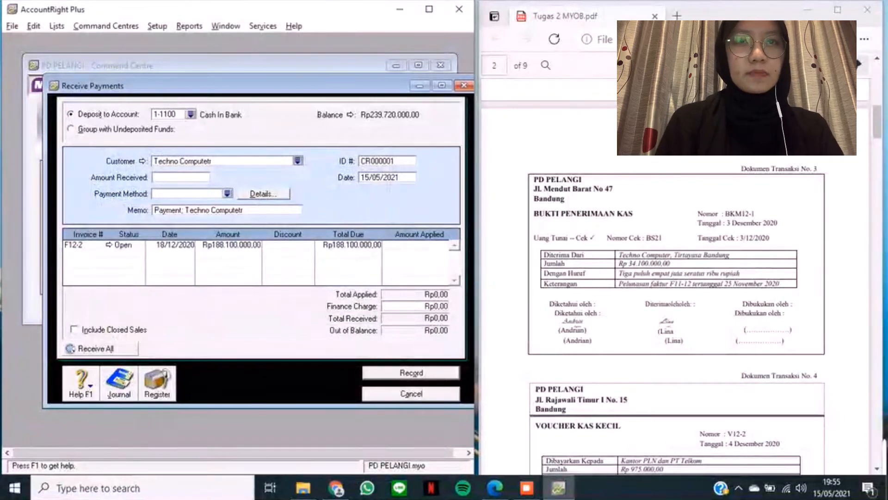
- Set the customer payment's ID number to BKM12-1 and its date to 03/12/2020
{"action": "left_click", "coordinate": [387, 161]}
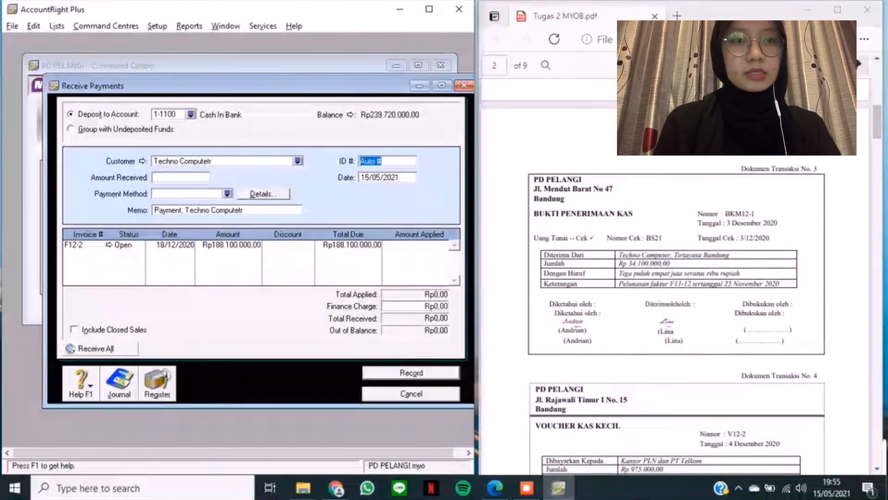
{"action": "type", "text": "BK"}
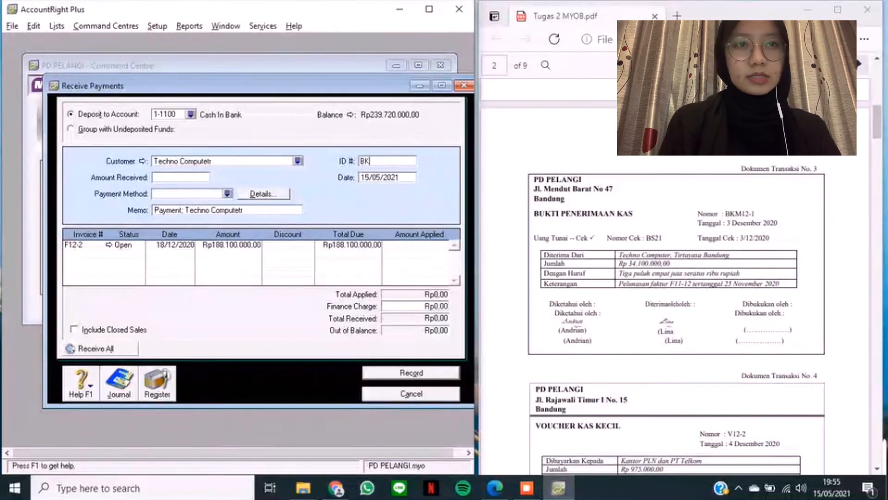
{"action": "type", "text": "M12-1"}
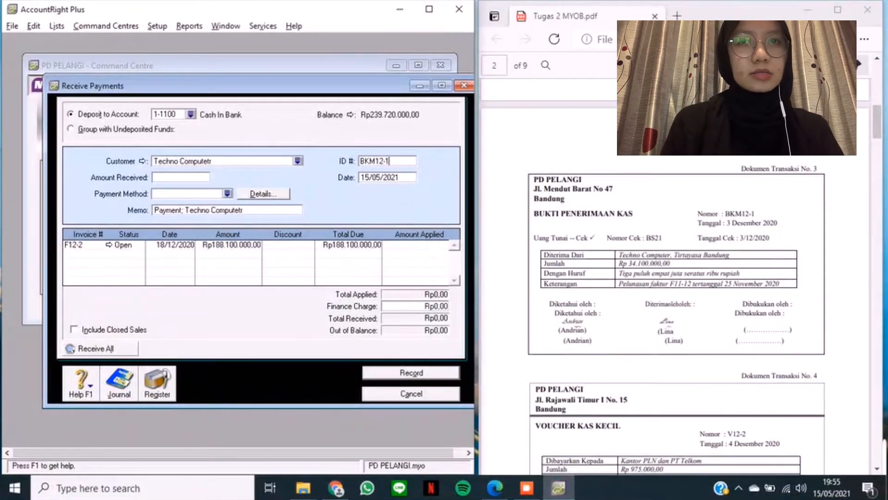
{"action": "key", "text": "Tab"}
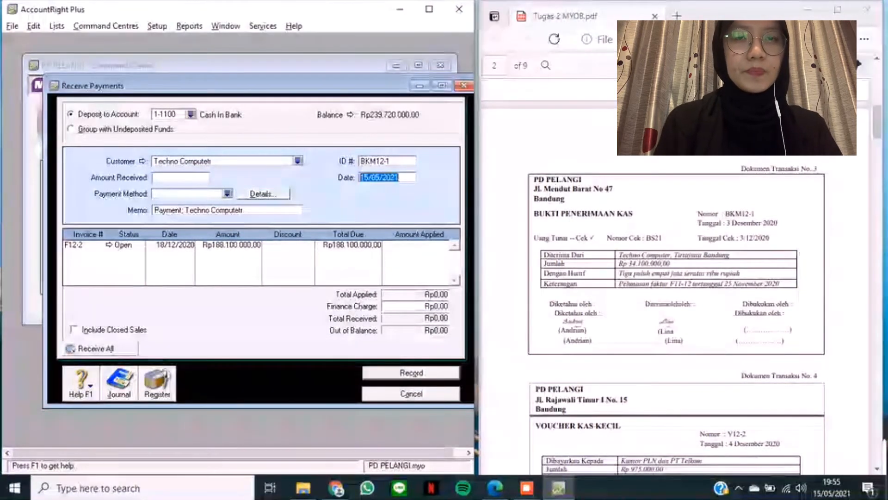
{"action": "type", "text": "03"}
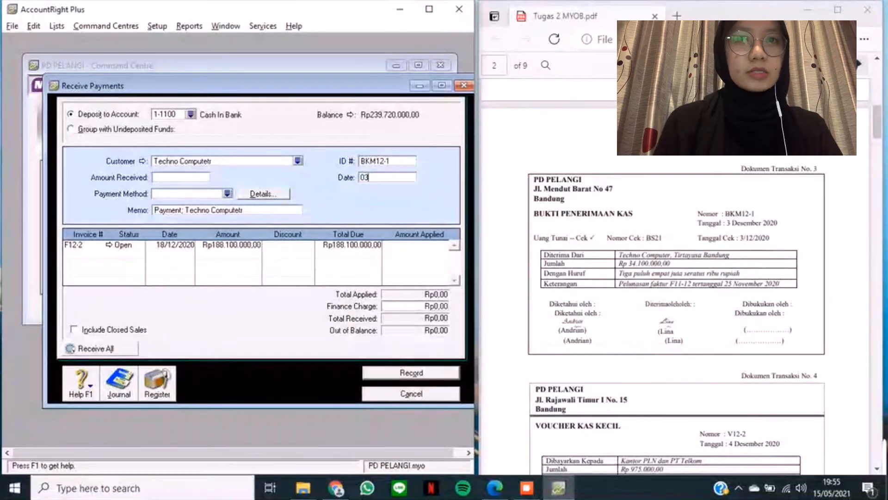
{"action": "type", "text": "/12/2020"}
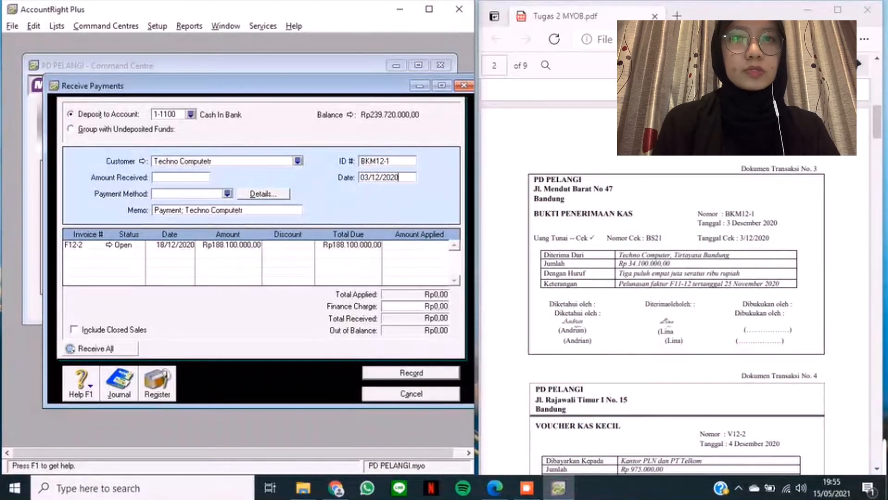
{"action": "key", "text": "Tab"}
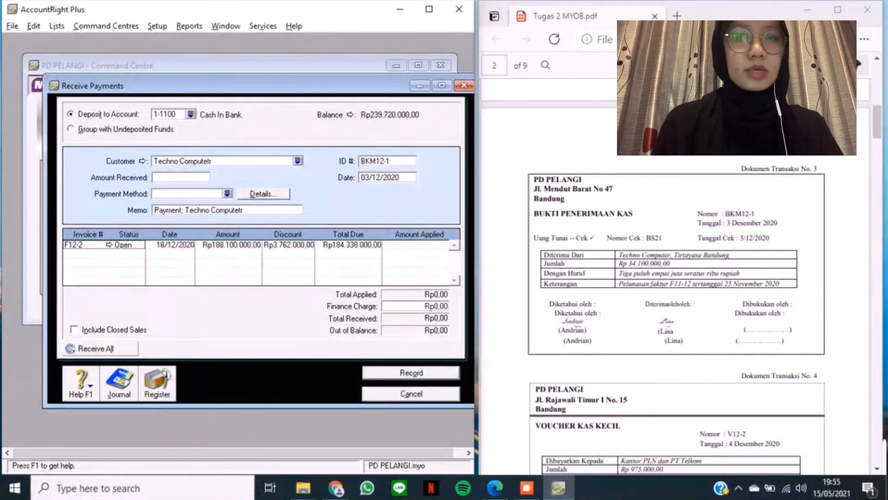
- Set the amount received from Techno Computetr to 34100000
{"action": "left_click", "coordinate": [181, 177]}
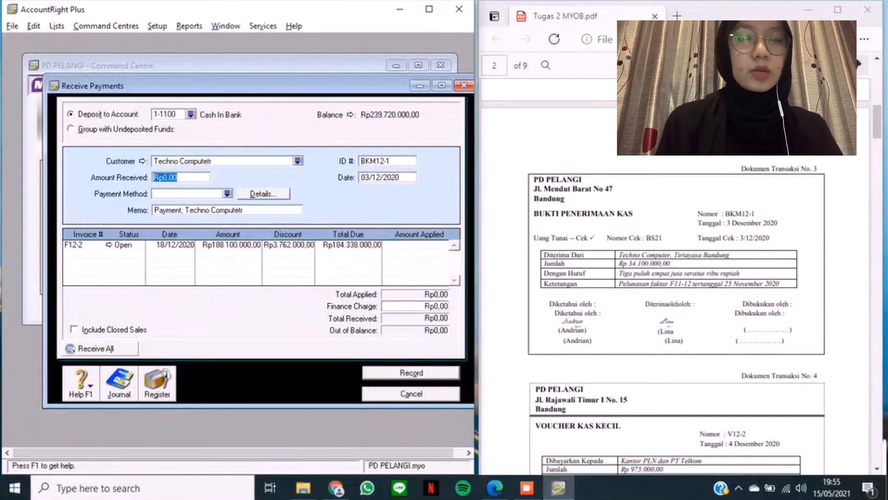
{"action": "type", "text": "34100"}
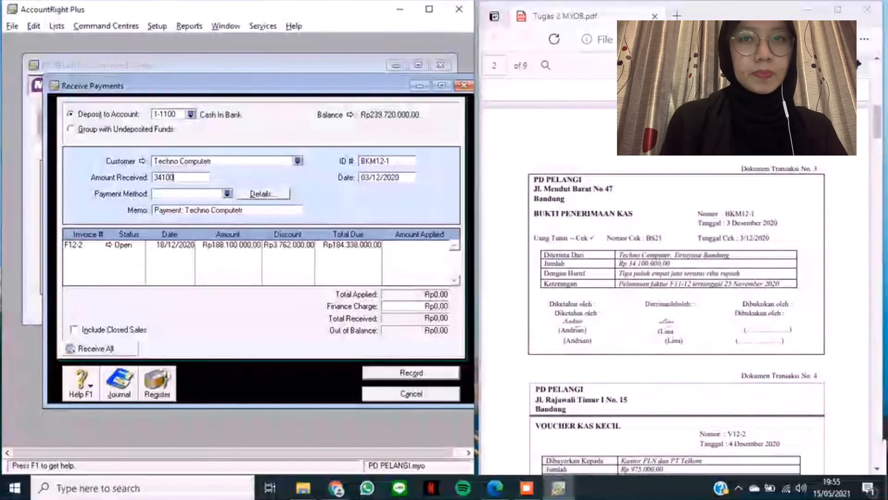
{"action": "type", "text": "000"}
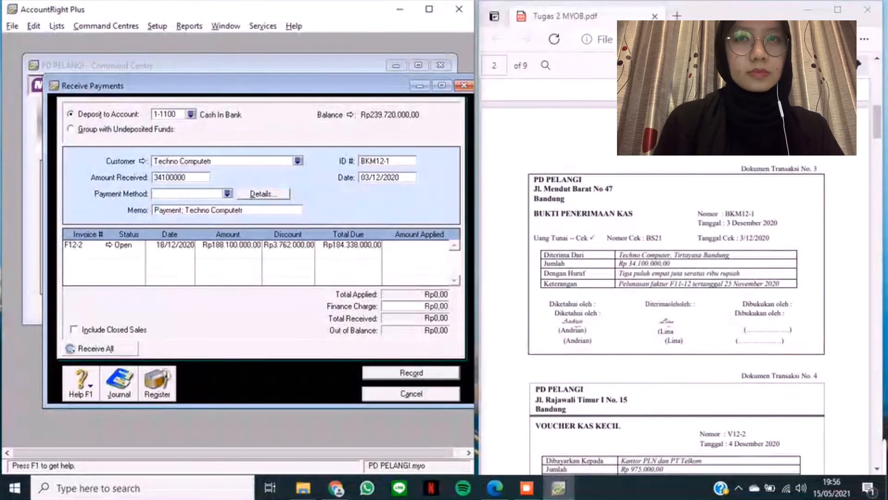
{"action": "key", "text": "Tab"}
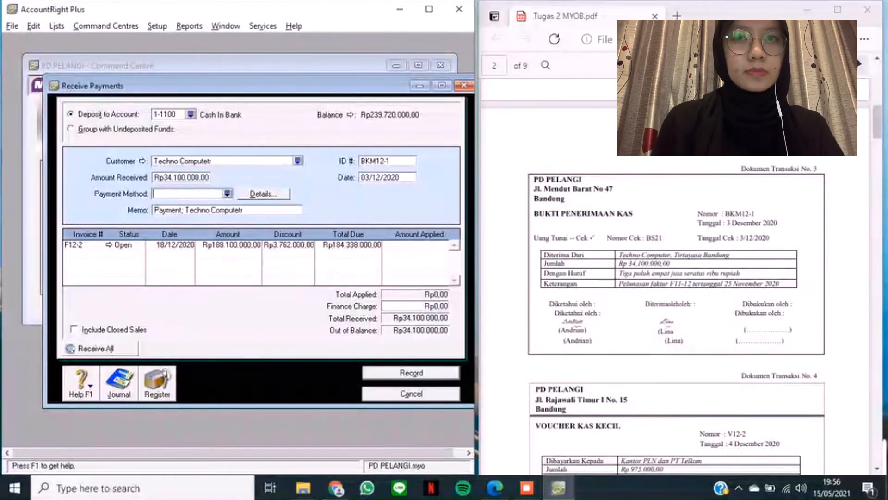
- Apply the full Rp34.100.000,00 received to the open invoice F12-2 and record the customer payment
{"action": "key", "text": "Tab"}
{"action": "key", "text": "Tab"}
{"action": "key", "text": "Tab"}
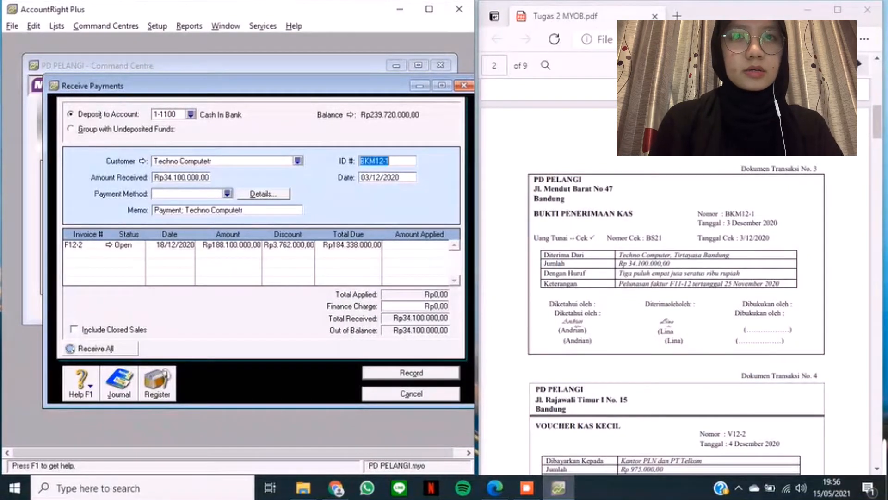
{"action": "key", "text": "Tab"}
{"action": "key", "text": "Tab"}
{"action": "key", "text": "Tab"}
{"action": "key", "text": "Tab"}
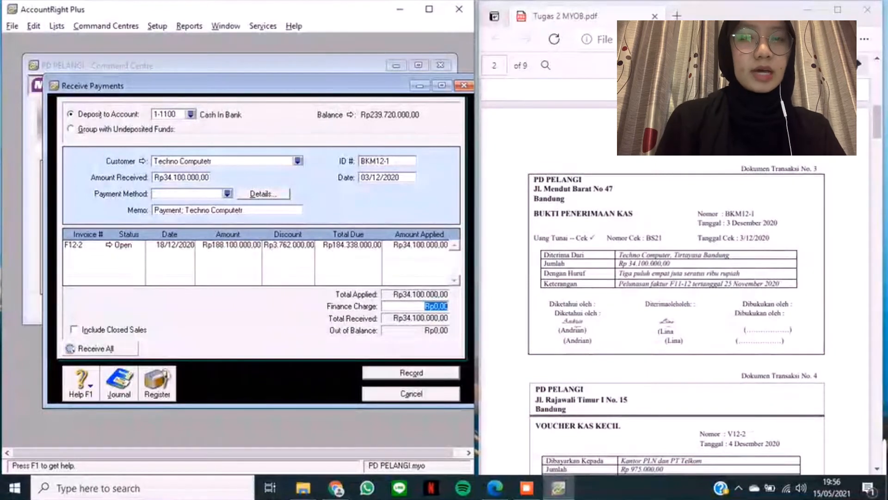
{"action": "key", "text": "Tab"}
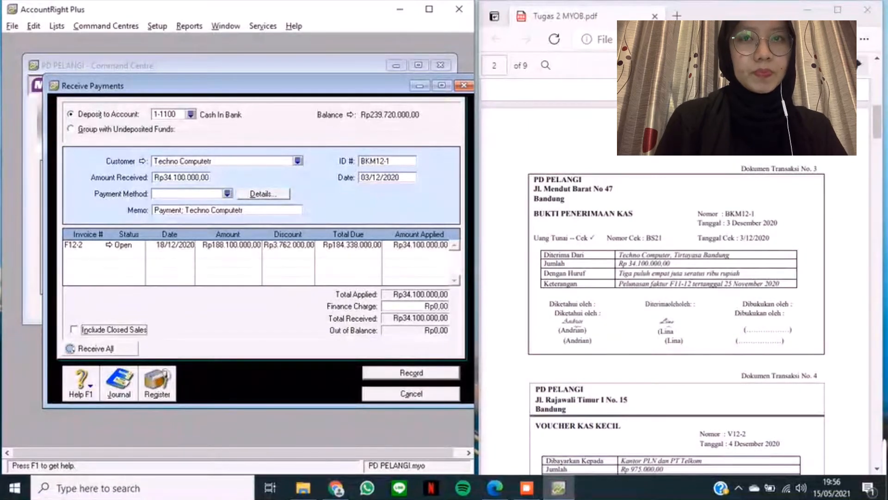
{"action": "key", "text": "Return"}
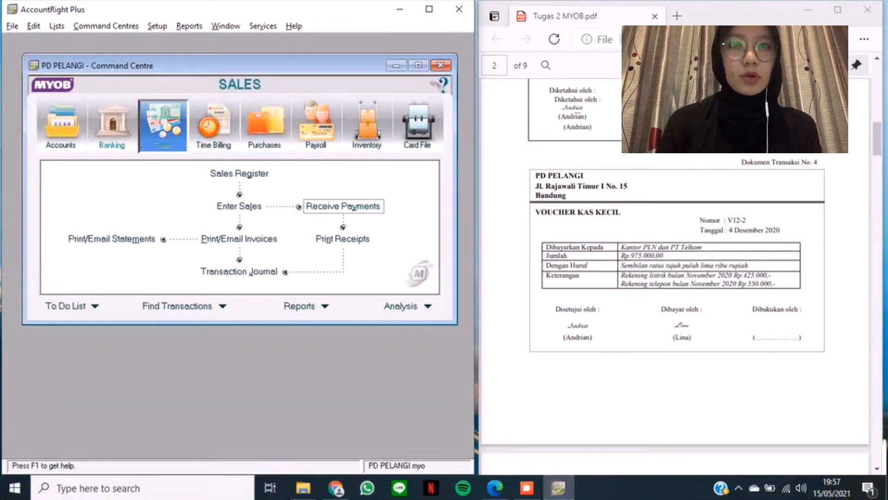
- Start a Spend Money transaction from the Banking command centre, paid from account 1-1200 Petty Cash
{"action": "left_click", "coordinate": [112, 125]}
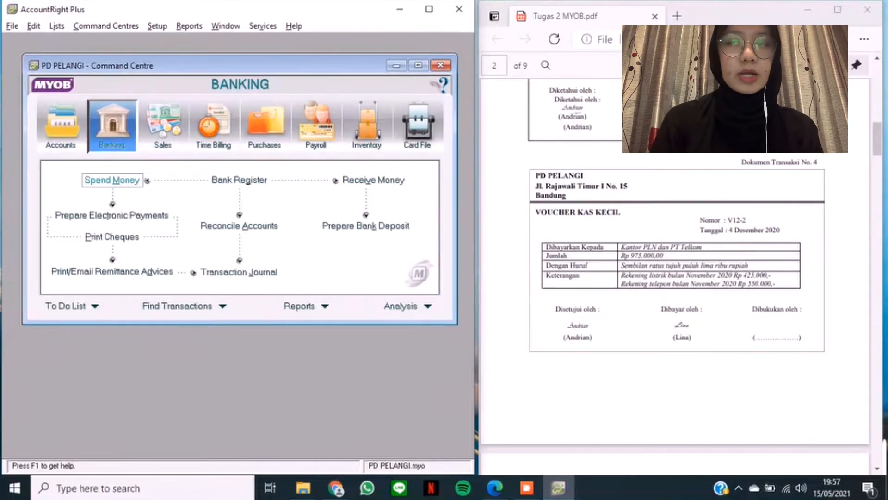
{"action": "left_click", "coordinate": [112, 180]}
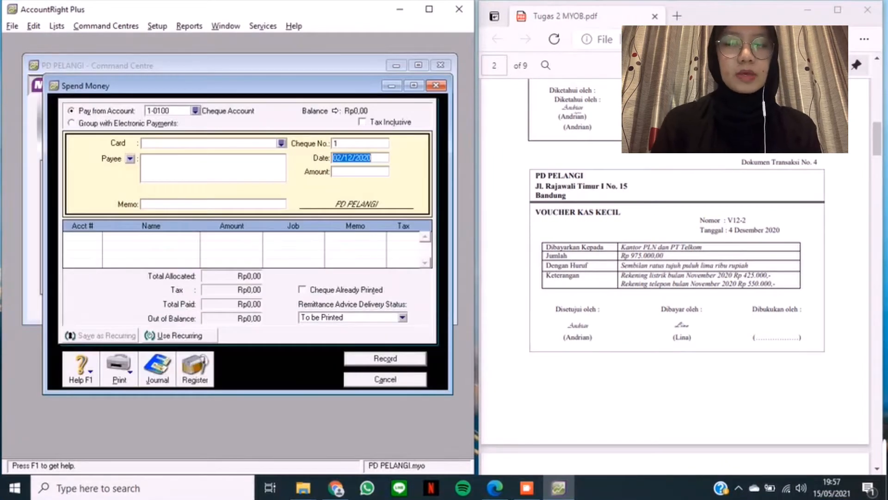
{"action": "left_click", "coordinate": [195, 111]}
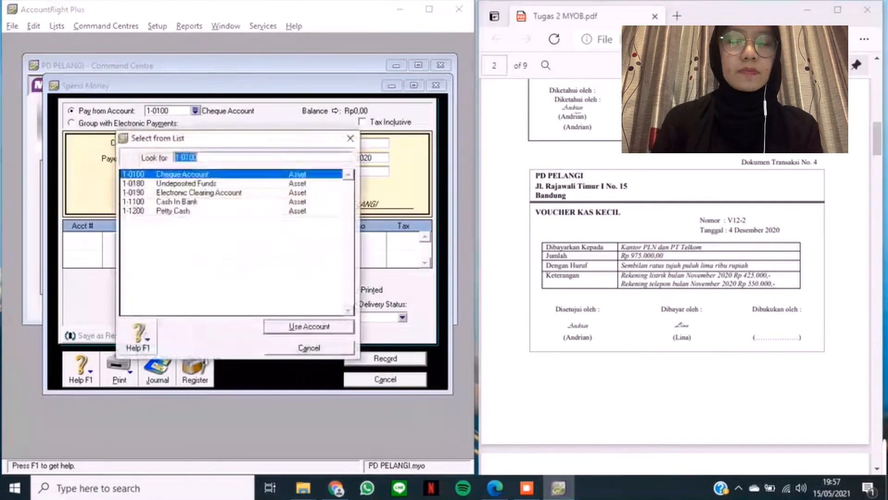
{"action": "type", "text": "1-1200"}
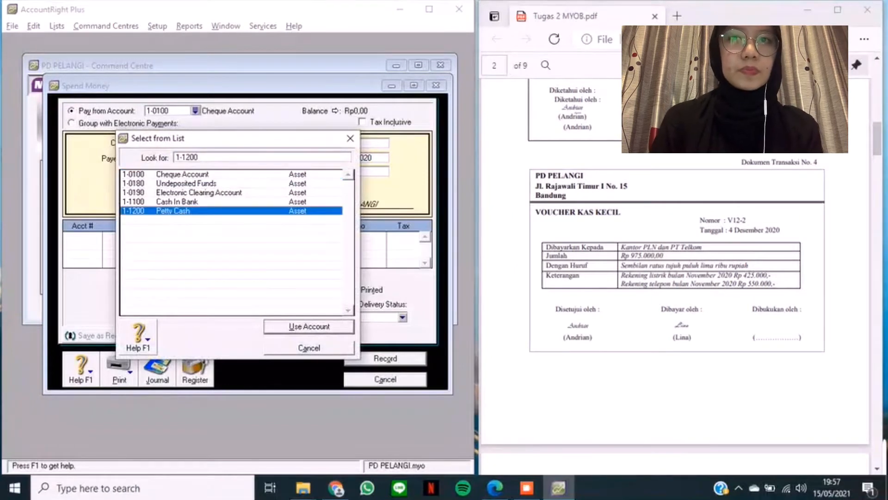
{"action": "key", "text": "Return"}
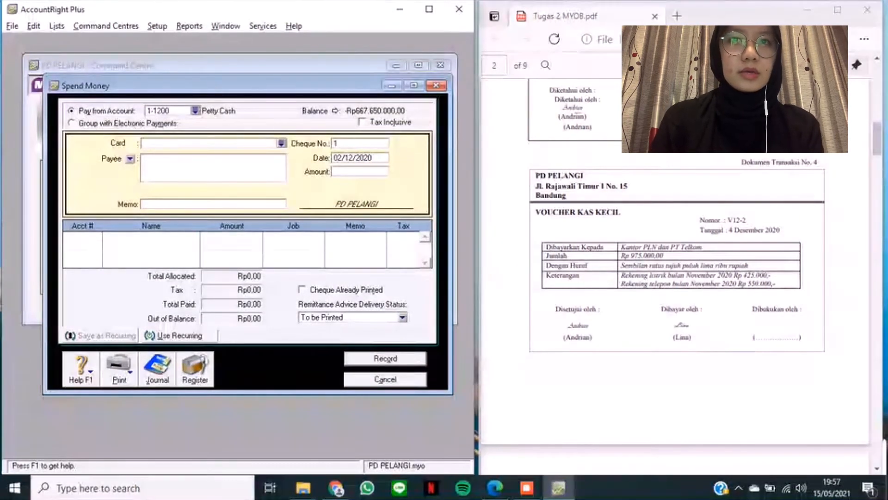
- Set the petty cash payment's cheque number to V12-2 and its date to 04/12/2020
{"action": "left_click", "coordinate": [360, 144]}
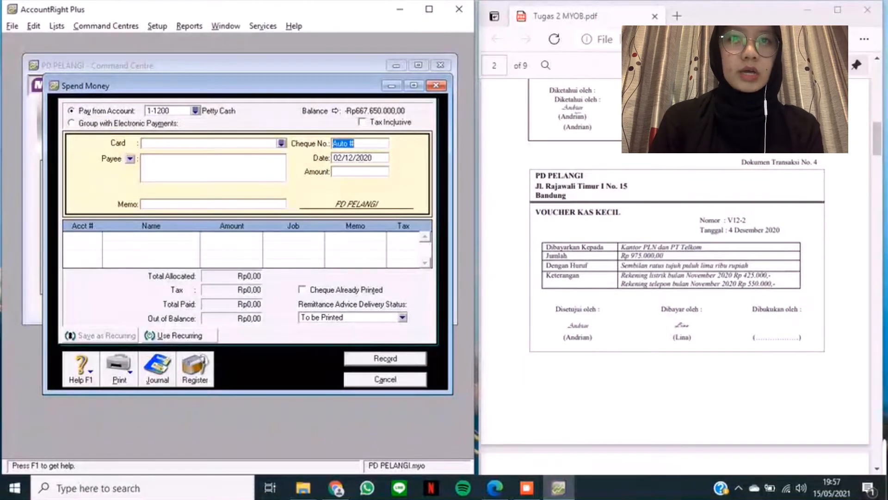
{"action": "type", "text": "V12-2"}
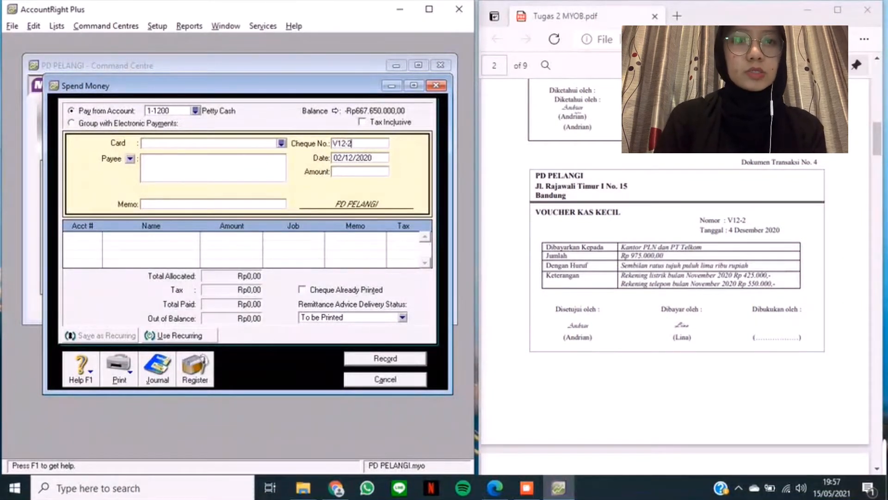
{"action": "key", "text": "Tab"}
{"action": "type", "text": "04/12/"}
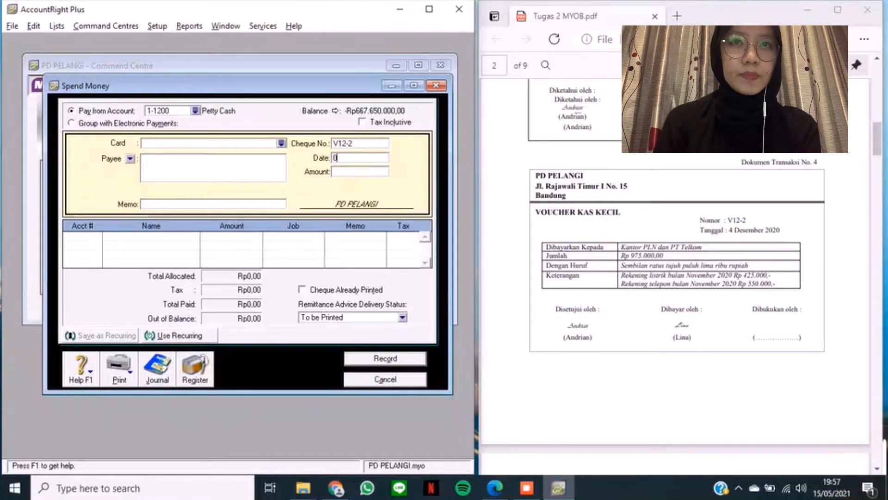
{"action": "type", "text": "2020"}
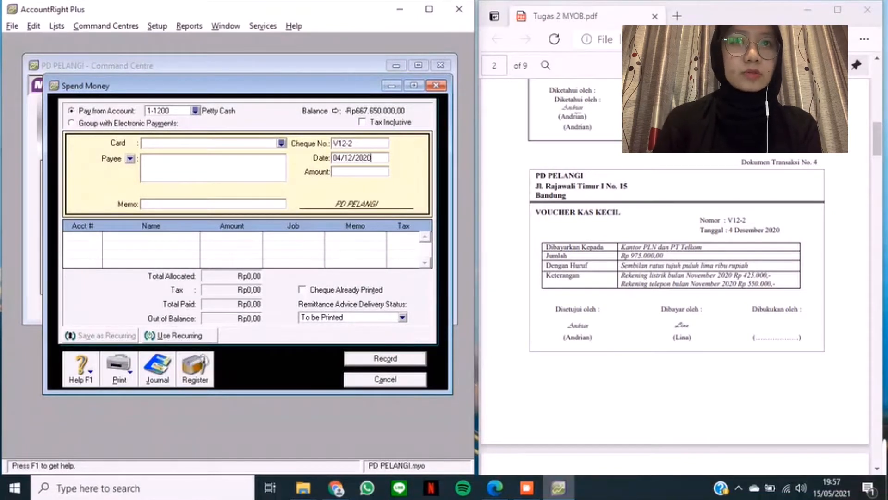
{"action": "key", "text": "Tab"}
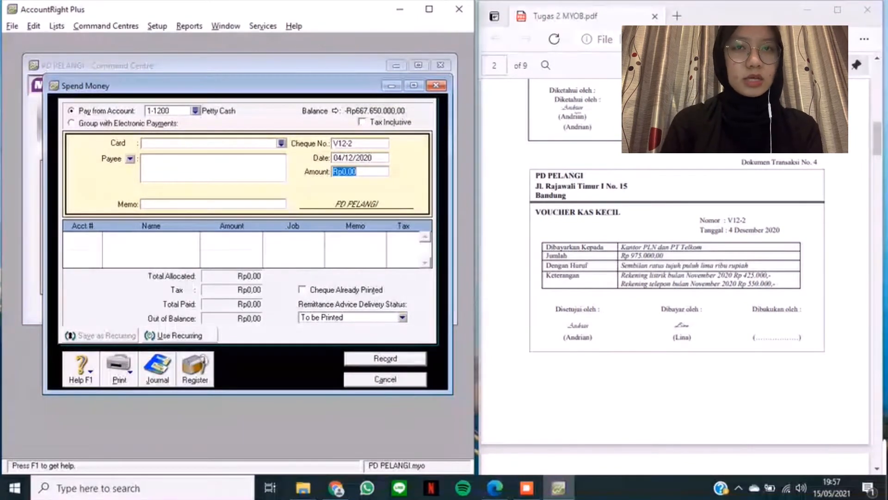
- Set the payment amount to 975.000.000 and the memo to "PEMBAYARAN LISTRIK DAN TELEPHONE"
{"action": "type", "text": "975"}
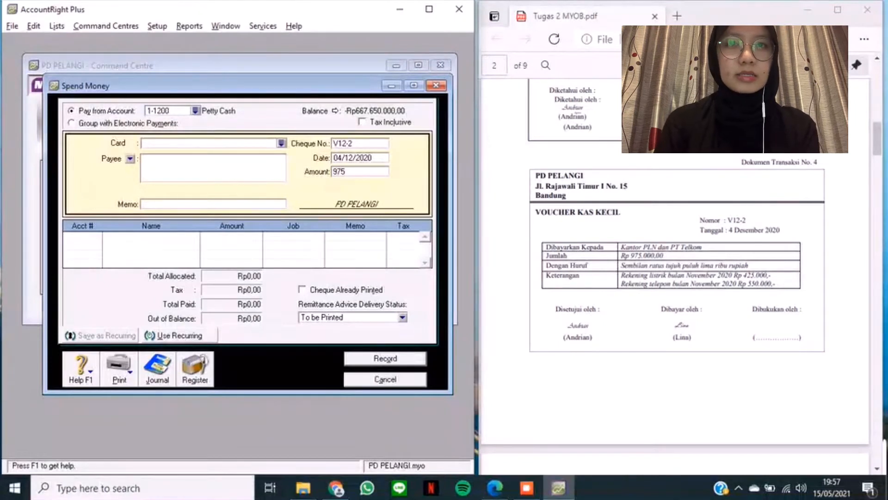
{"action": "type", "text": ".000.000"}
{"action": "key", "text": "Tab"}
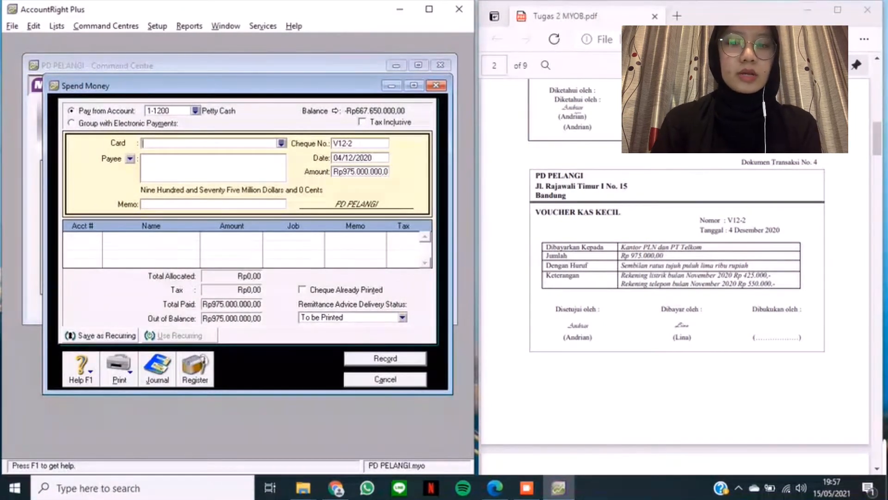
{"action": "left_click", "coordinate": [143, 204]}
{"action": "type", "text": "P"}
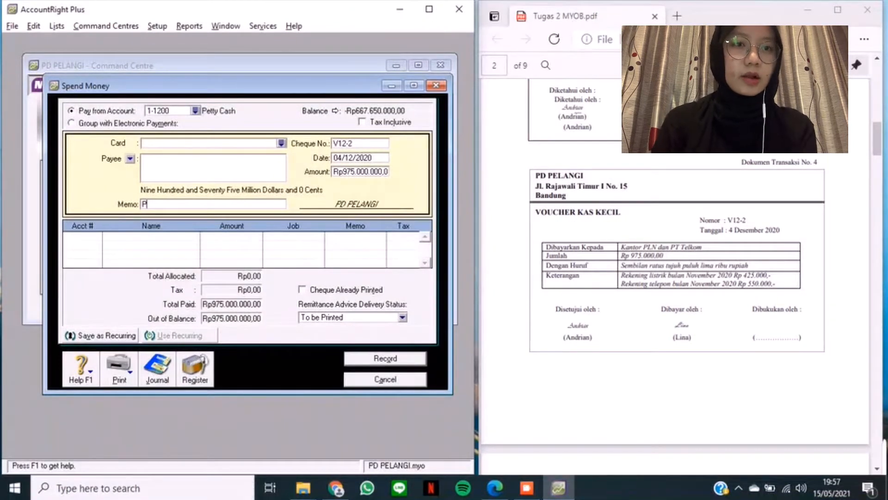
{"action": "type", "text": "EMBAYARAN LISTRIK "}
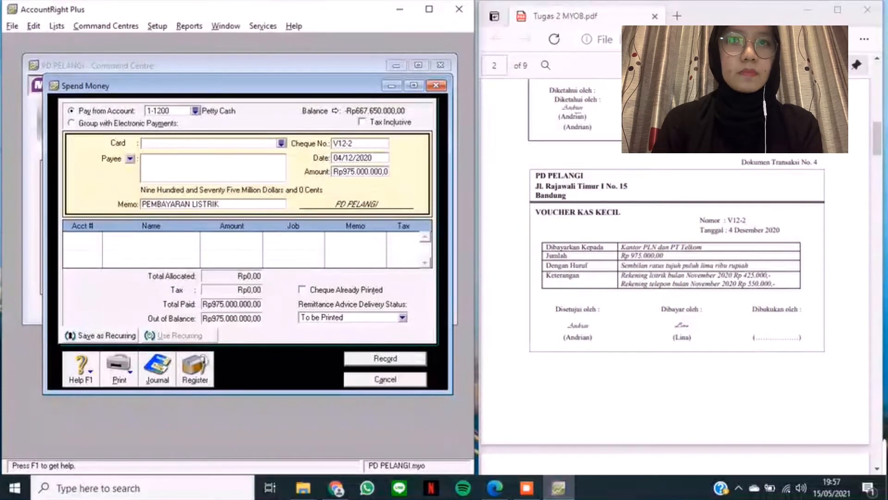
{"action": "type", "text": "DAN"}
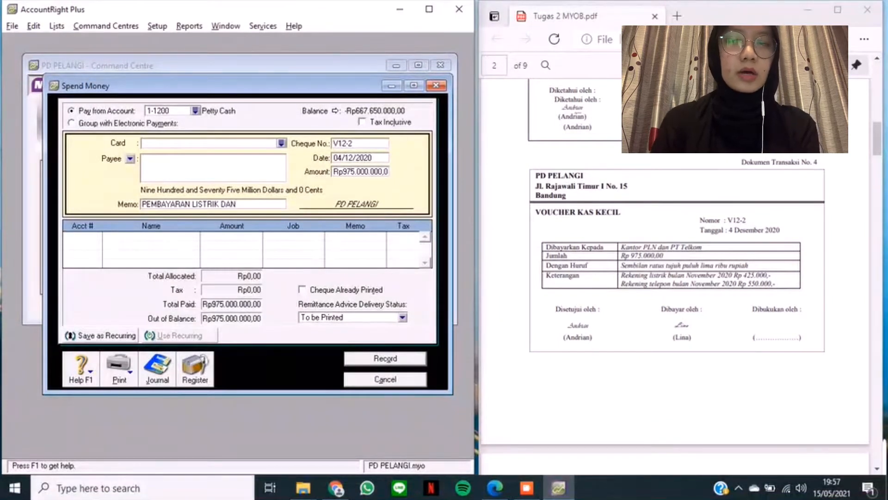
{"action": "type", "text": " TELEPHONE"}
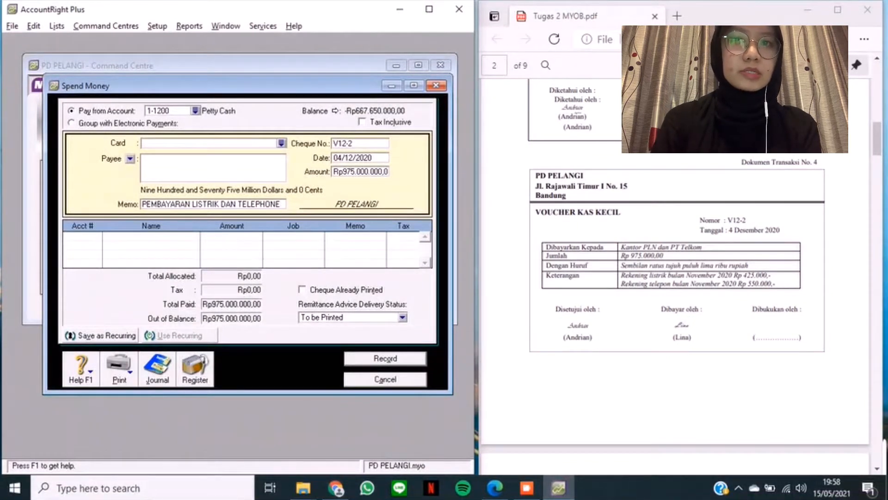
- Allocate the whole payment to account 2-1200 Expense Payable and record the transaction
{"action": "key", "text": "Tab"}
{"action": "type", "text": "6"}
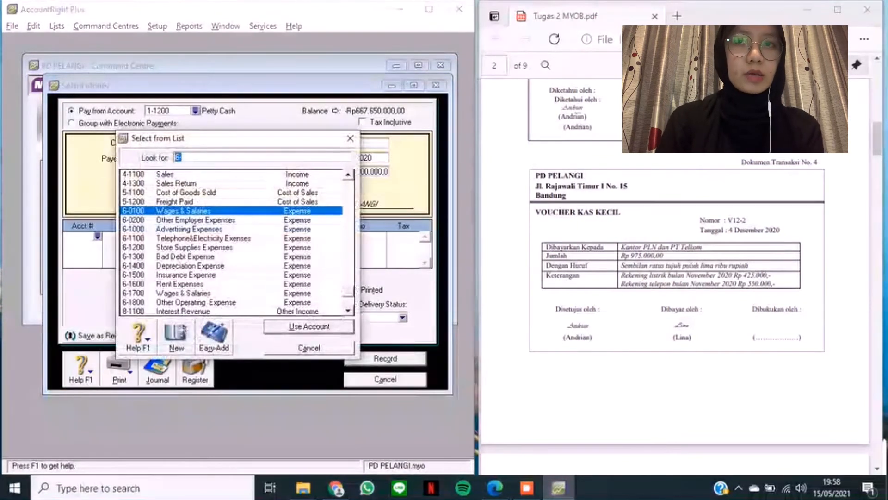
{"action": "type", "text": "2"}
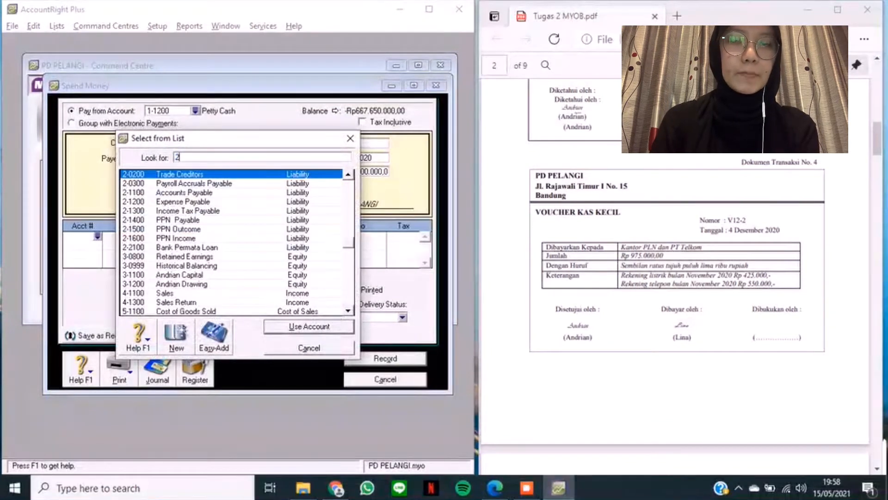
{"action": "type", "text": "-1200"}
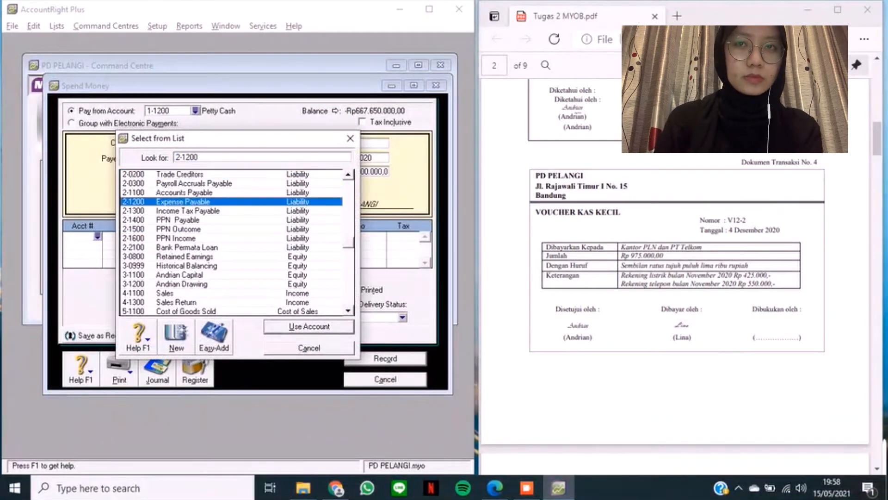
{"action": "key", "text": "Return"}
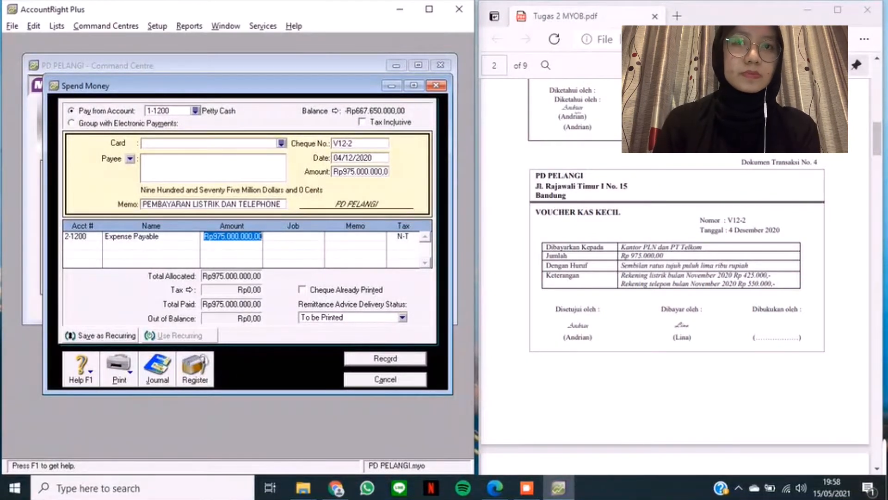
{"action": "key", "text": "ctrl+r"}
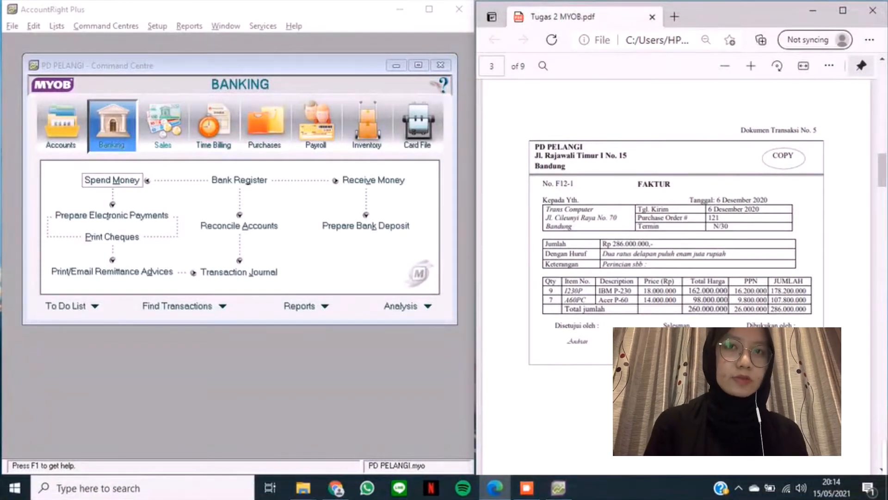
- Start a new sales invoice from the Sales command centre in the Item layout for the customer Trans Computer
{"action": "left_click", "coordinate": [163, 125]}
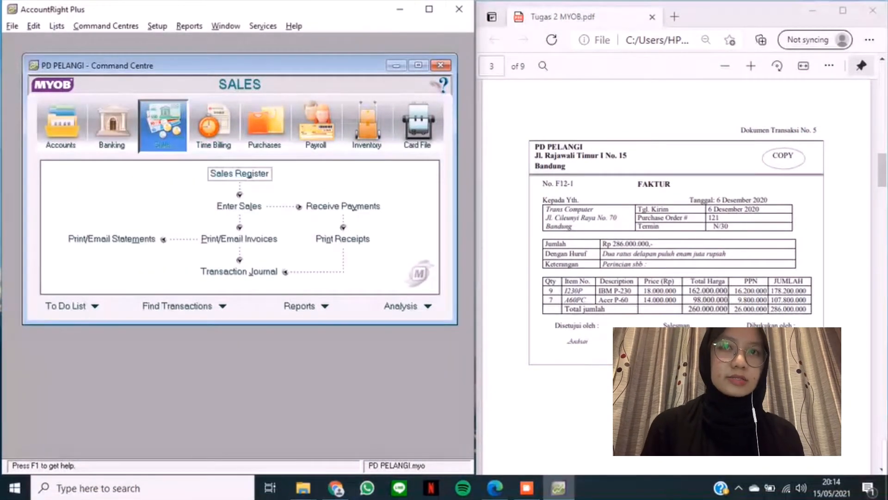
{"action": "left_click", "coordinate": [239, 206]}
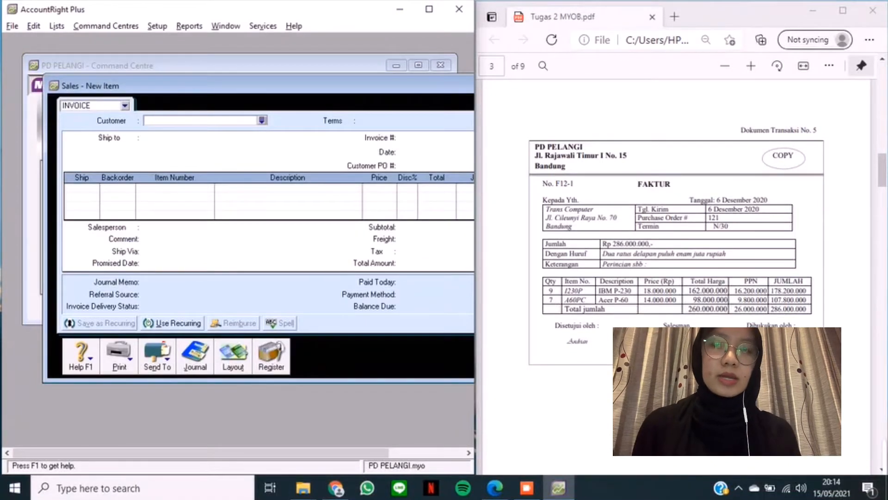
{"action": "left_click", "coordinate": [233, 356]}
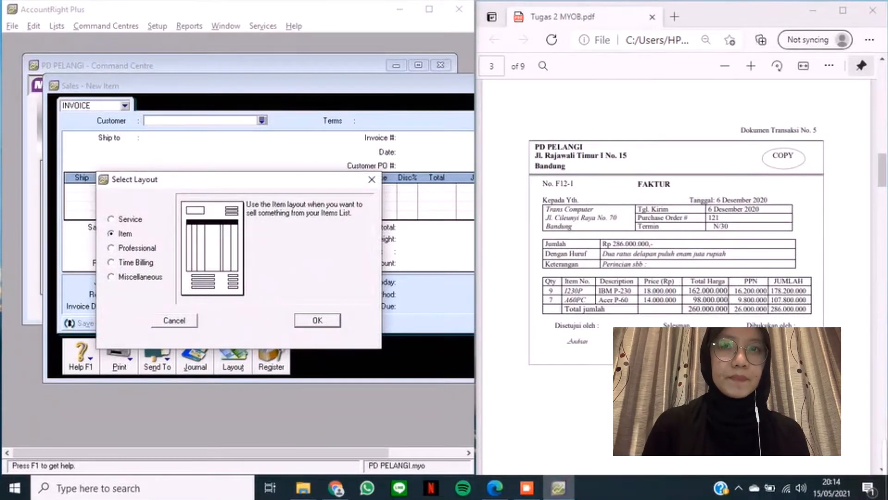
{"action": "key", "text": "Return"}
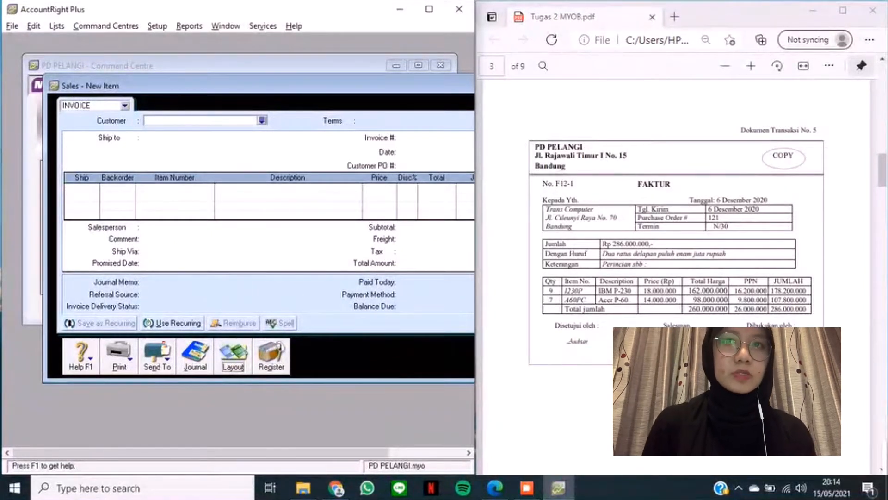
{"action": "left_click", "coordinate": [262, 120]}
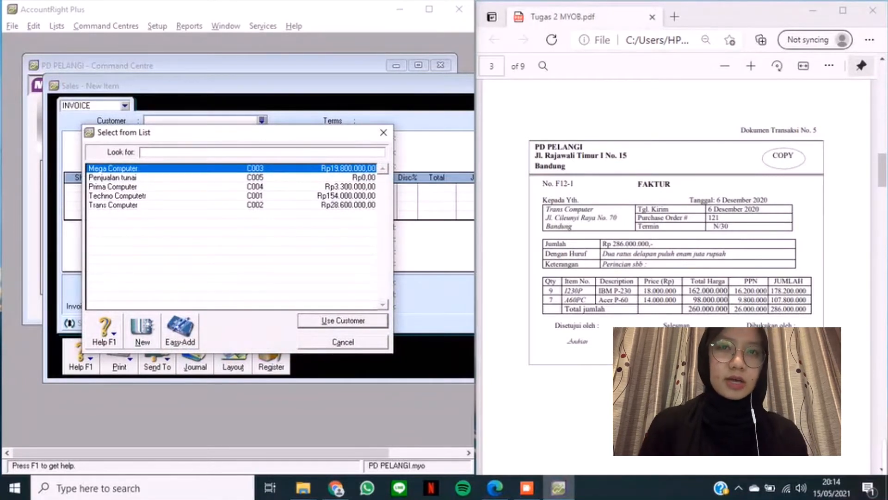
{"action": "left_click", "coordinate": [113, 205]}
{"action": "left_click", "coordinate": [342, 320]}
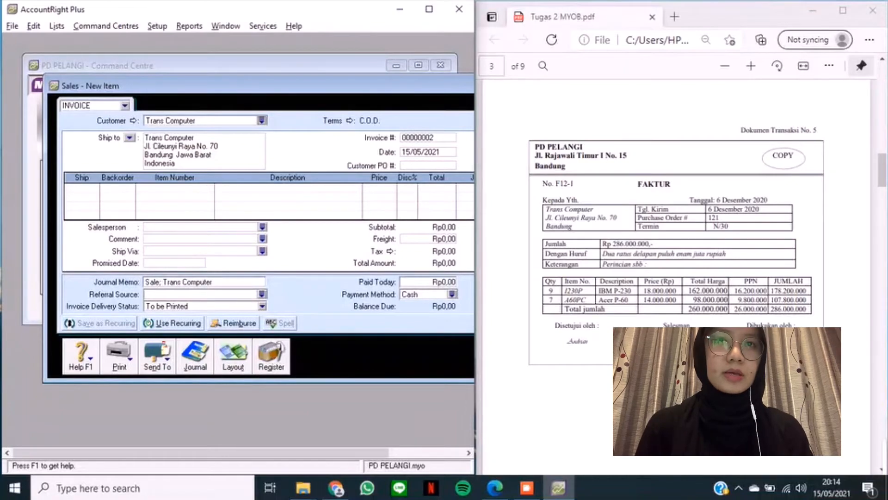
- Set the invoice's credit terms to payment due In a Given # of Days with 30 balance due days
{"action": "left_click", "coordinate": [350, 120]}
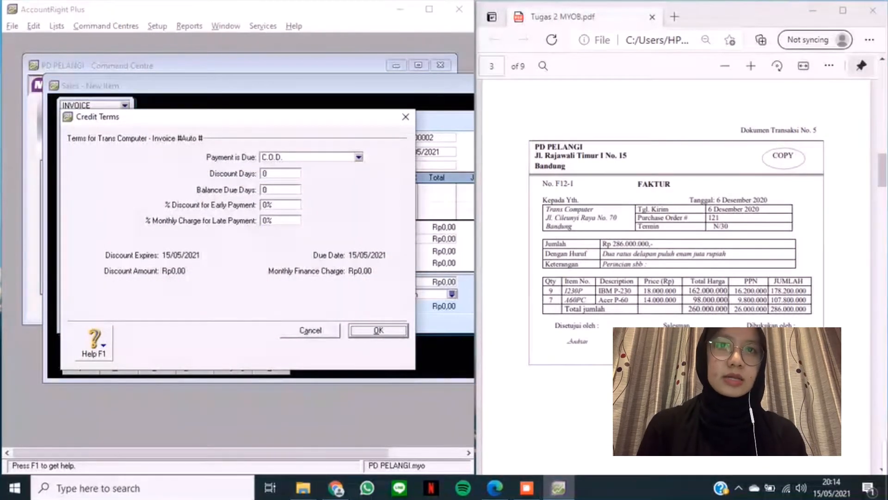
{"action": "left_click", "coordinate": [359, 158]}
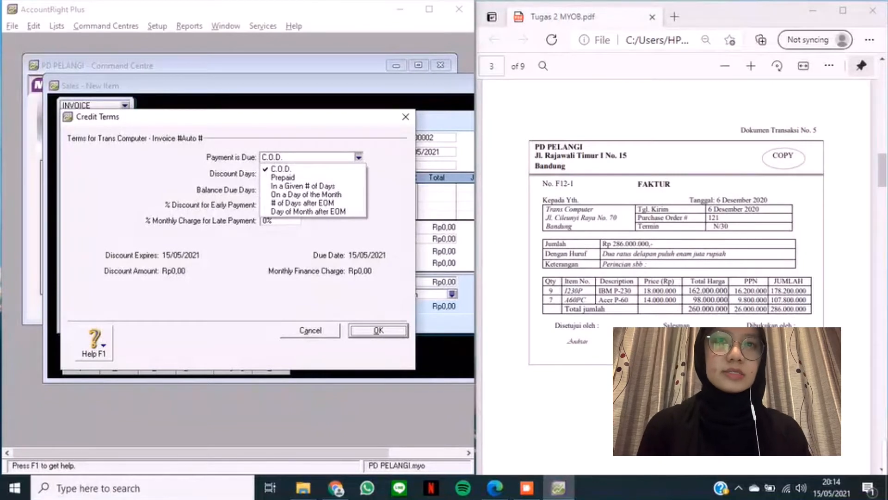
{"action": "key", "text": "Down"}
{"action": "key", "text": "Down"}
{"action": "key", "text": "Return"}
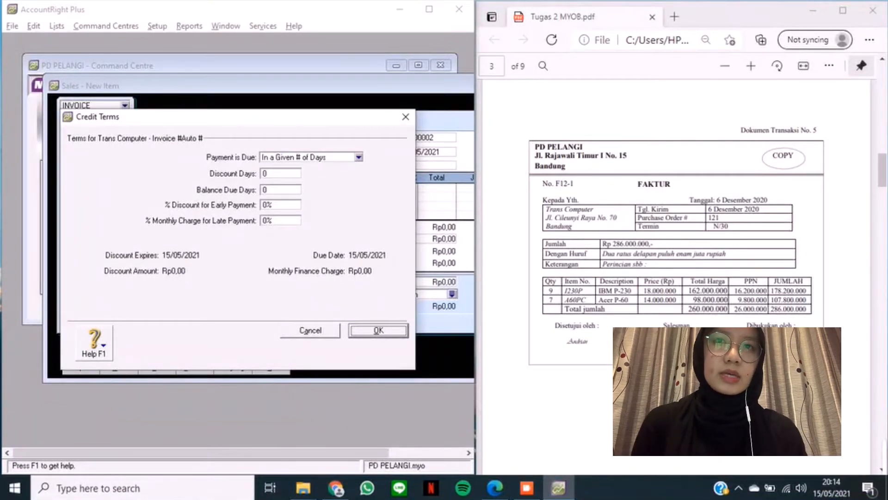
{"action": "left_click", "coordinate": [277, 189]}
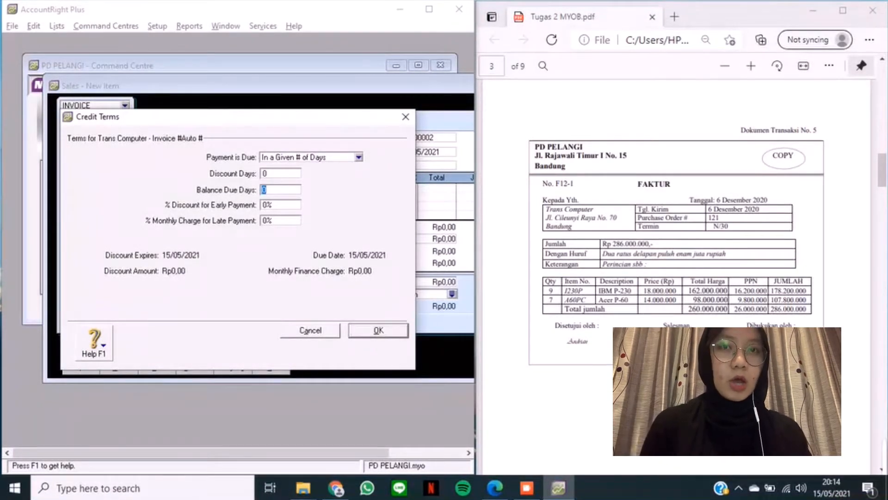
{"action": "type", "text": "30"}
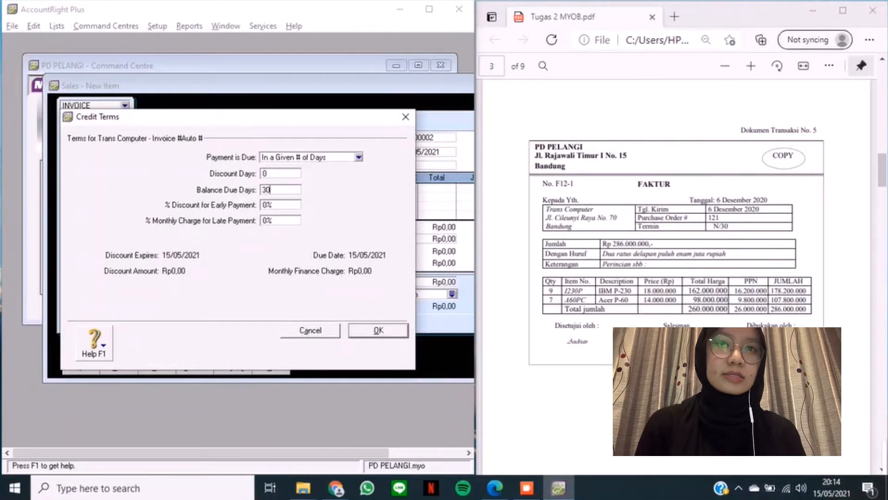
{"action": "key", "text": "Return"}
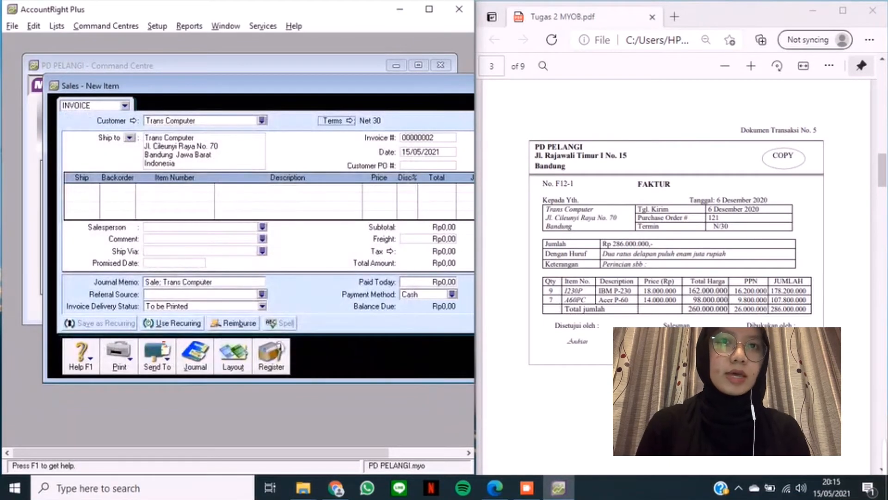
- Set the invoice number to F12-1 and the invoice date to 06/12/2020
{"action": "key", "text": "Tab"}
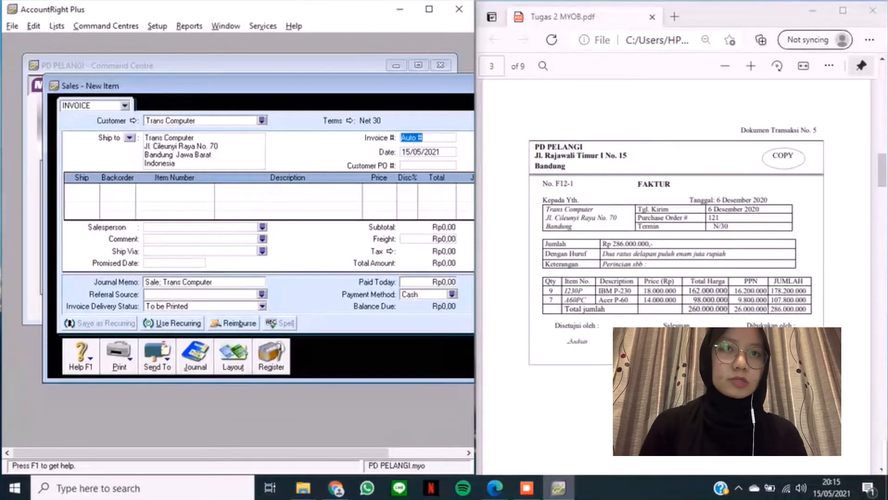
{"action": "type", "text": "F1"}
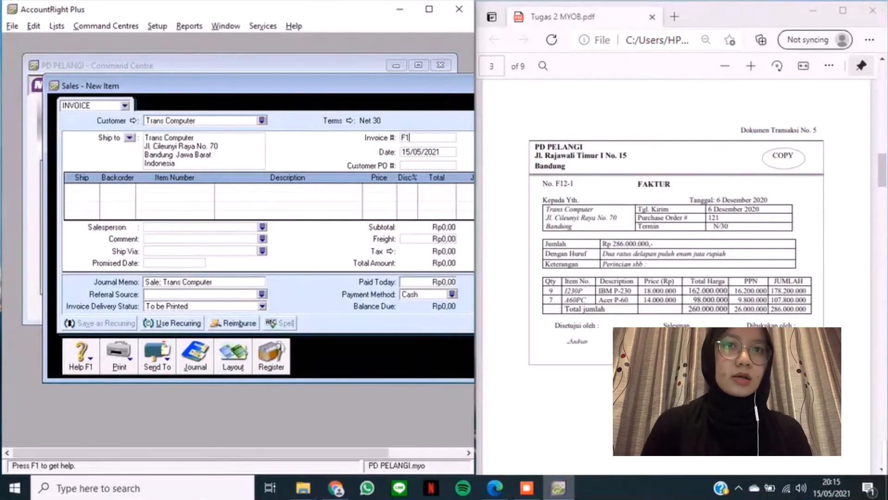
{"action": "type", "text": "2-1"}
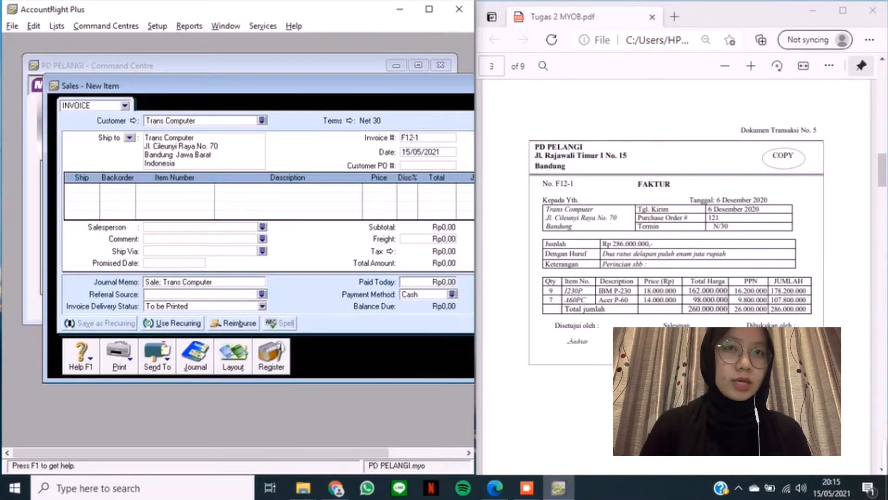
{"action": "key", "text": "Tab"}
{"action": "type", "text": "0"}
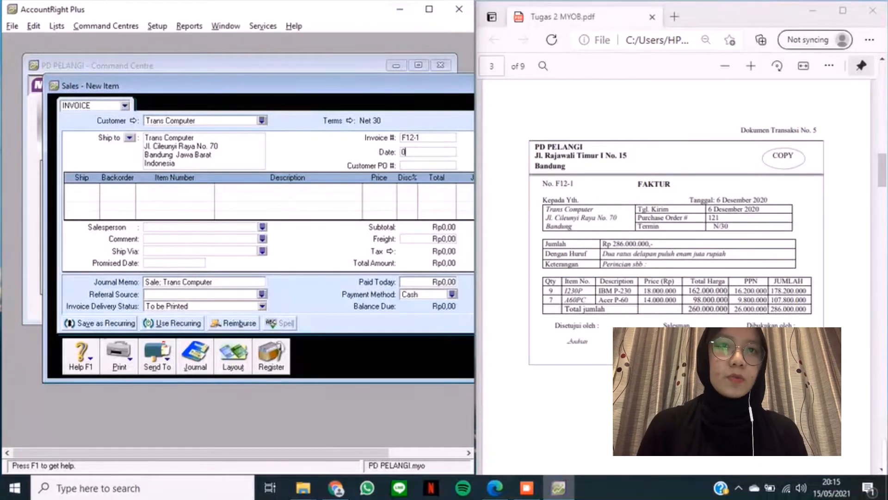
{"action": "type", "text": "6/12/2020"}
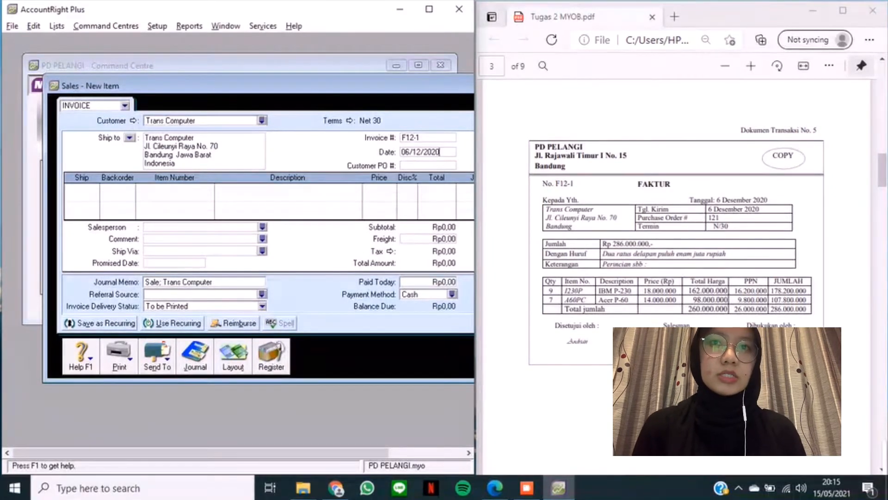
{"action": "key", "text": "Tab"}
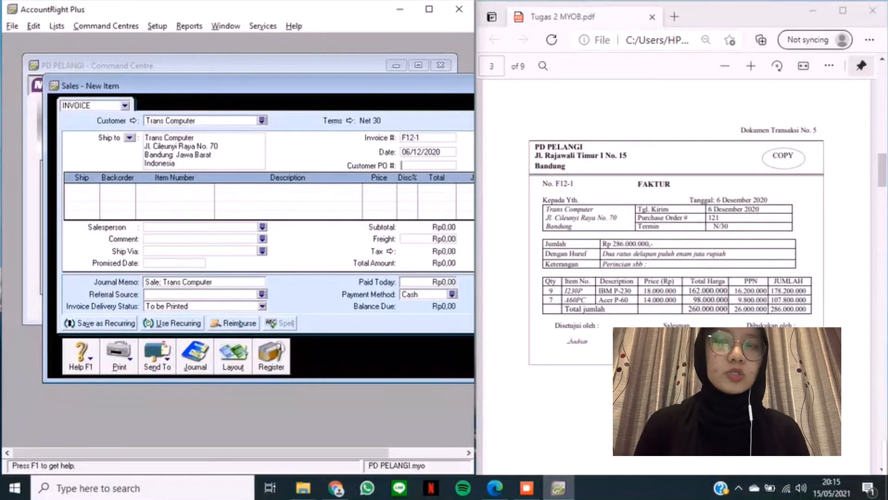
- Add an invoice line for 9 units of item 1230P (IBM P-230) at a price of Rp18.000.000 each
{"action": "key", "text": "Tab"}
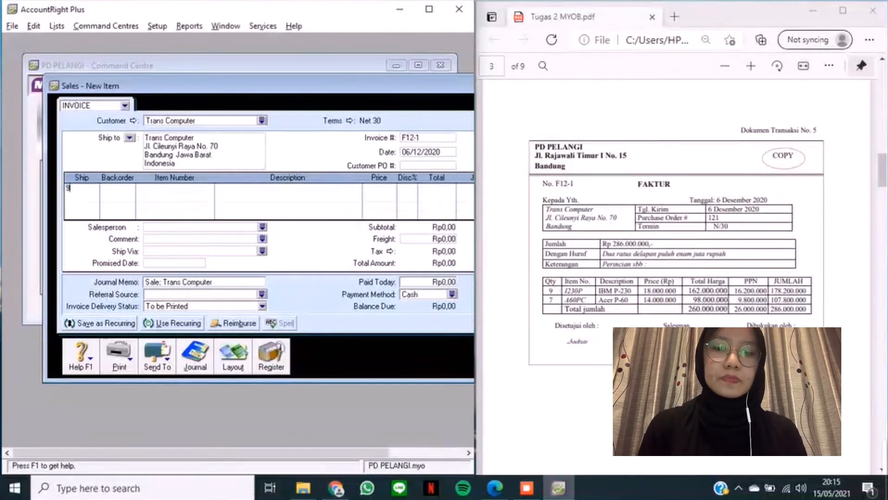
{"action": "key", "text": "Tab"}
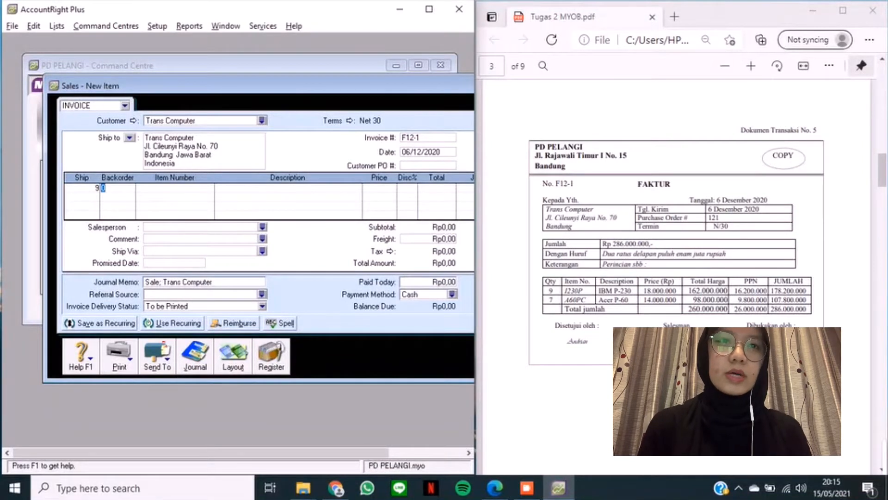
{"action": "key", "text": "Tab"}
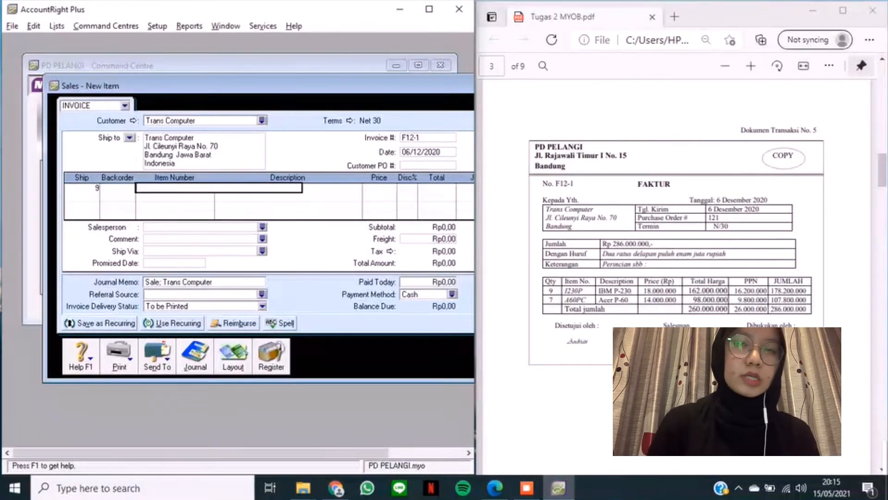
{"action": "type", "text": "I230P"}
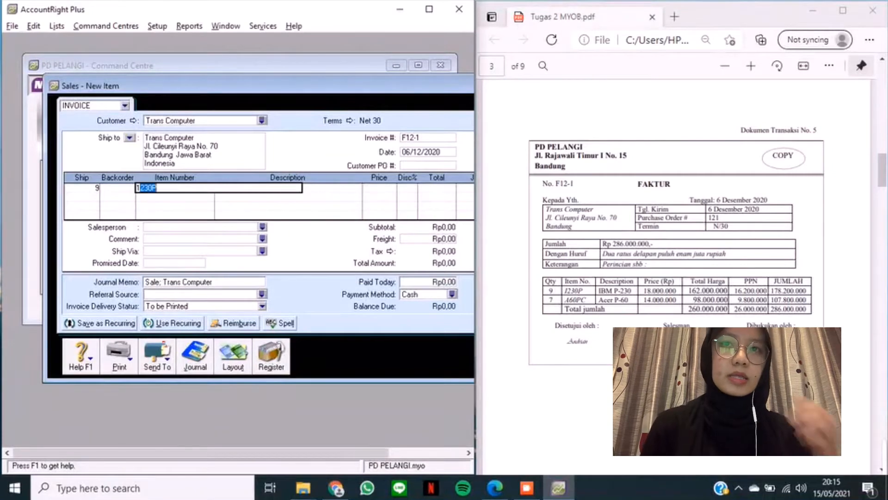
{"action": "key", "text": "Return"}
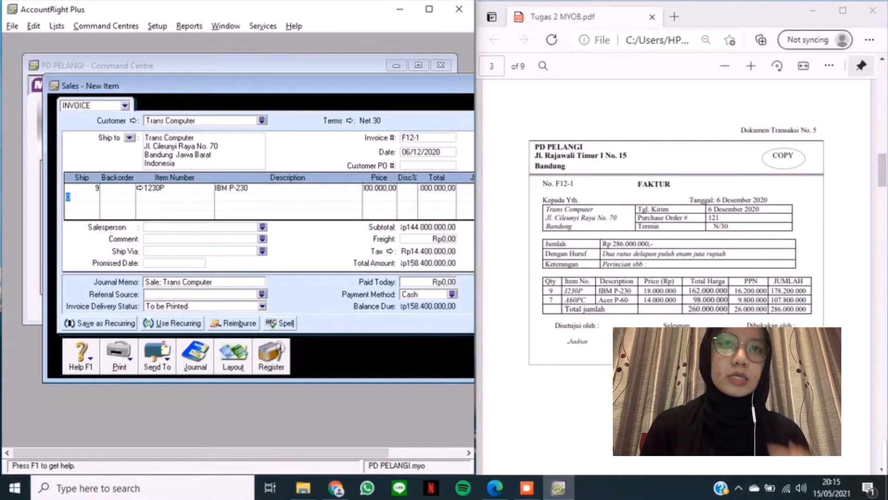
{"action": "left_click", "coordinate": [379, 188]}
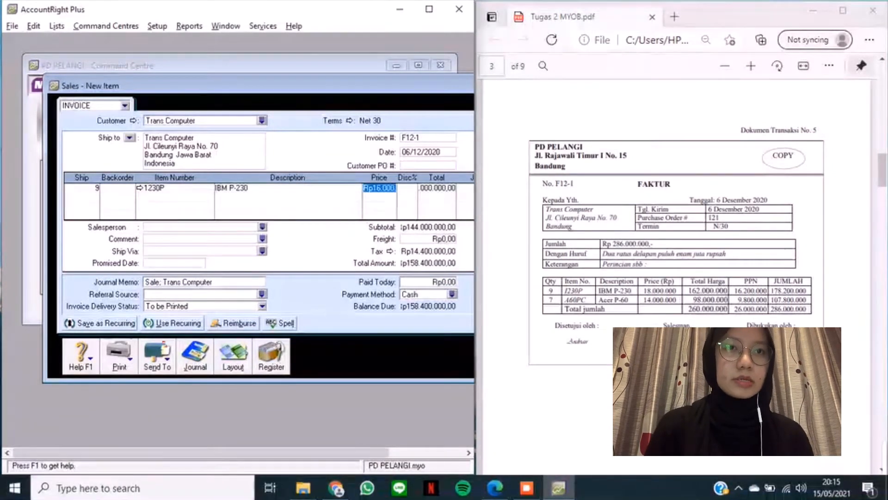
{"action": "type", "text": "18000000"}
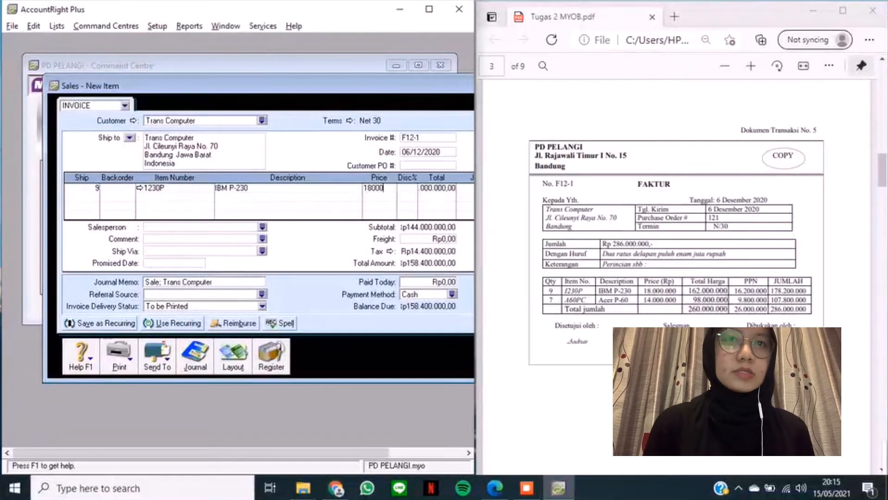
{"action": "key", "text": "Return"}
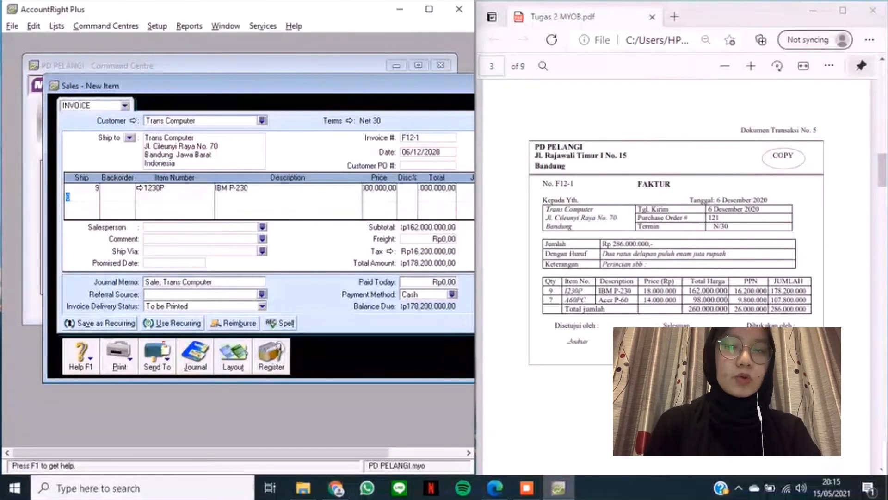
- Add a second invoice line for 7 units of item A60PC (Acer P-60) at a price of Rp14.000.000 each
{"action": "type", "text": "7"}
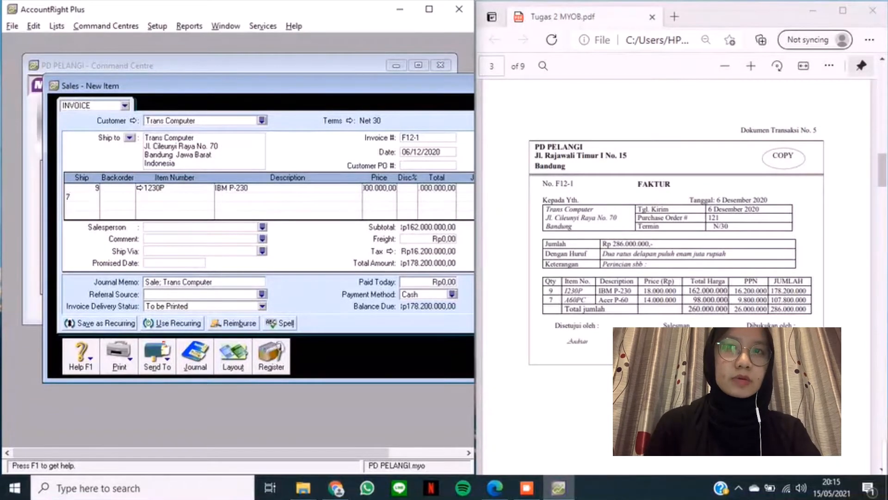
{"action": "key", "text": "Tab"}
{"action": "type", "text": "A60PC"}
{"action": "key", "text": "Tab"}
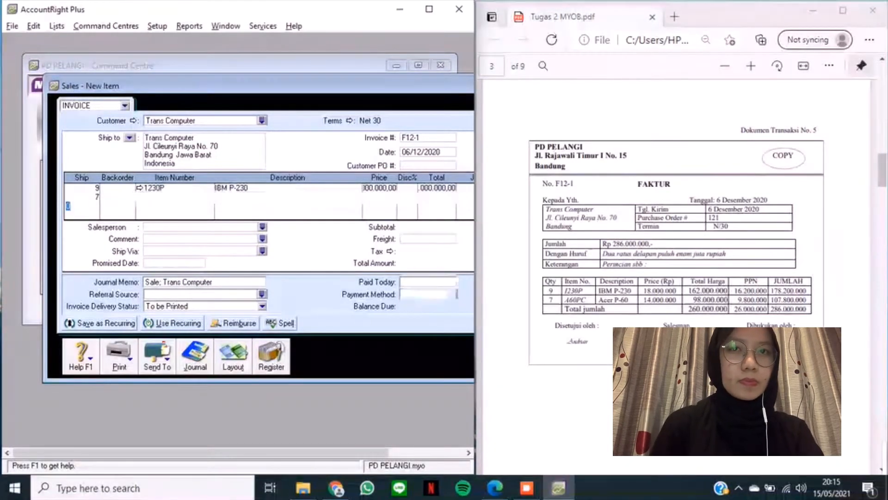
{"action": "left_click", "coordinate": [380, 198]}
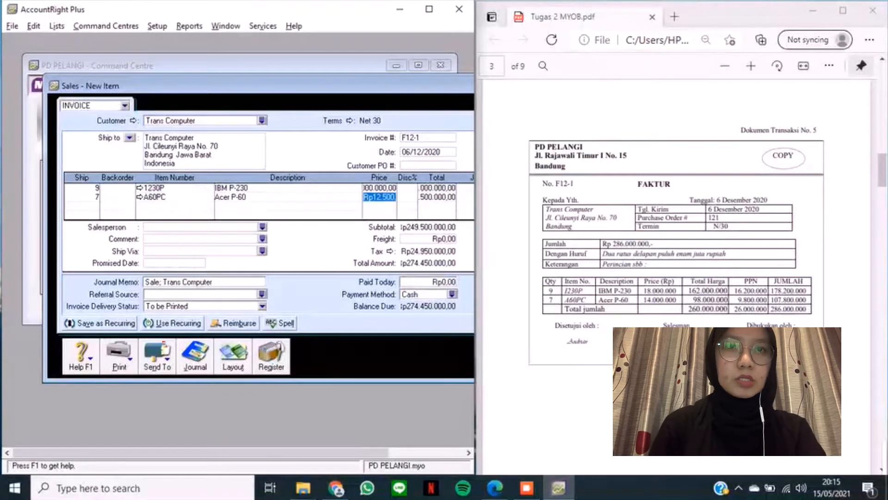
{"action": "type", "text": "1400"}
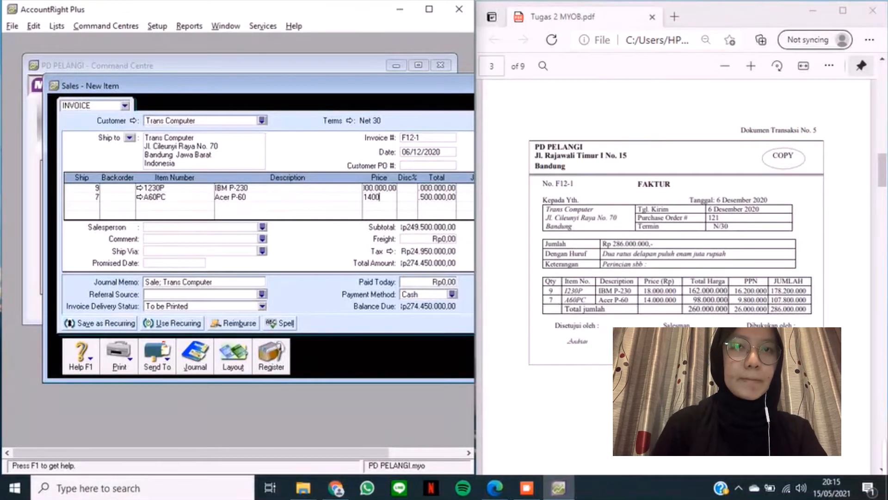
{"action": "type", "text": "0000"}
{"action": "key", "text": "Tab"}
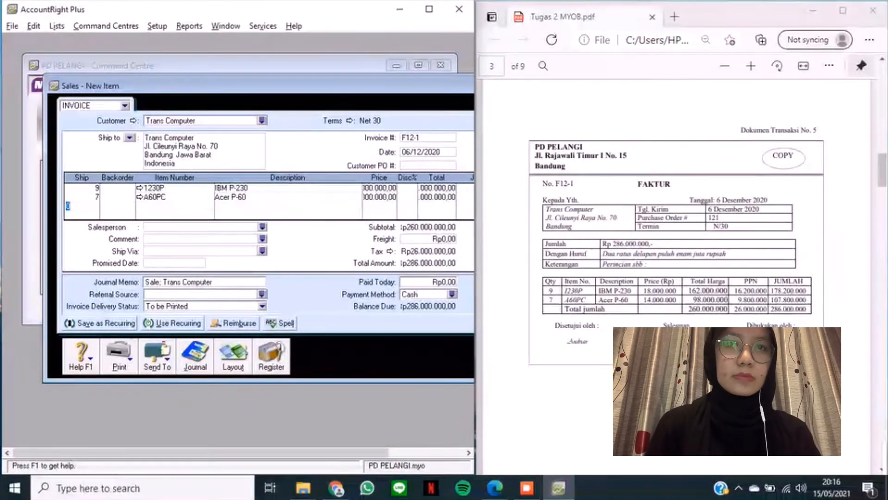
{"action": "left_click_drag", "start_coordinate": [278, 86], "coordinate": [199, 89]}
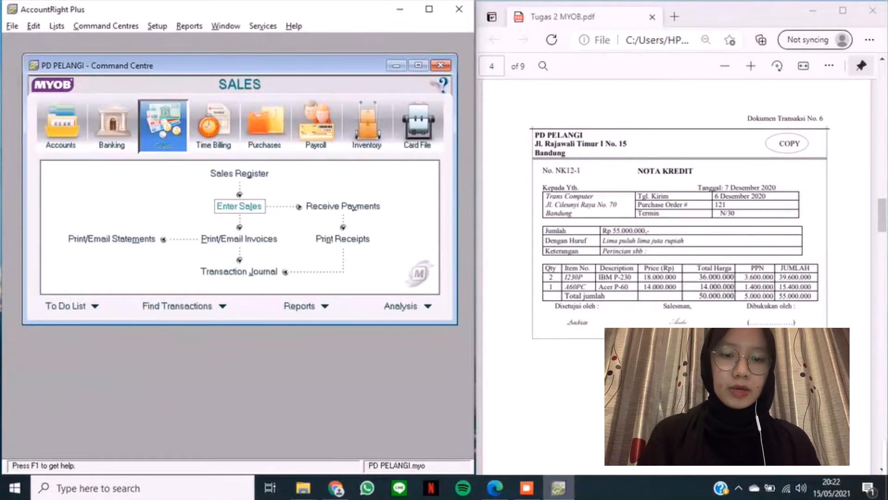
- Start a new sales invoice for the customer Trans Computer and set its invoice number to NK12-1
{"action": "left_click", "coordinate": [239, 206]}
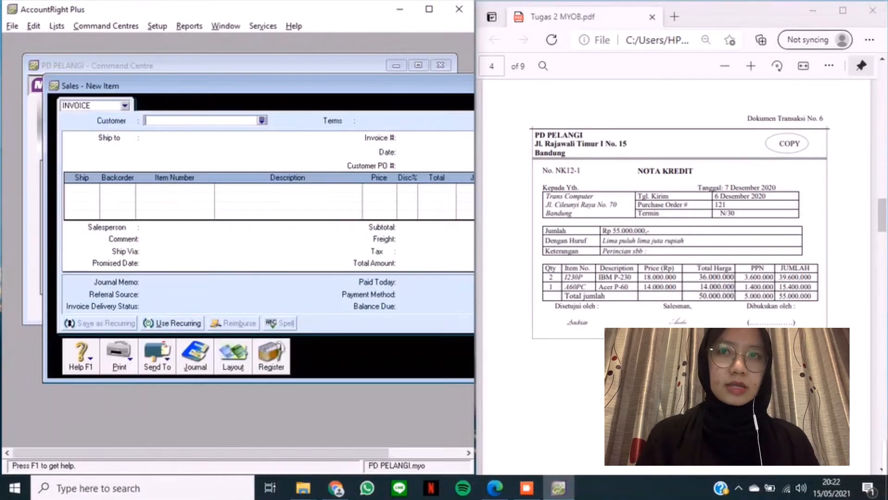
{"action": "key", "text": "Tab"}
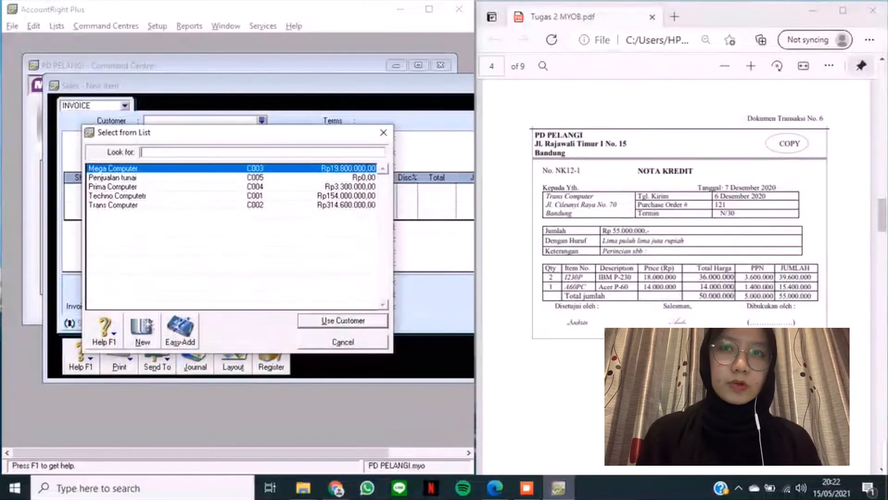
{"action": "left_click", "coordinate": [114, 205]}
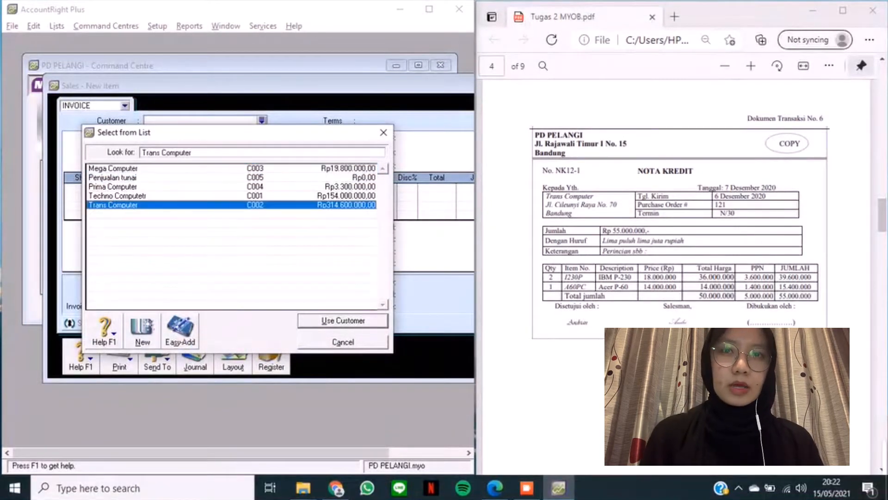
{"action": "key", "text": "Return"}
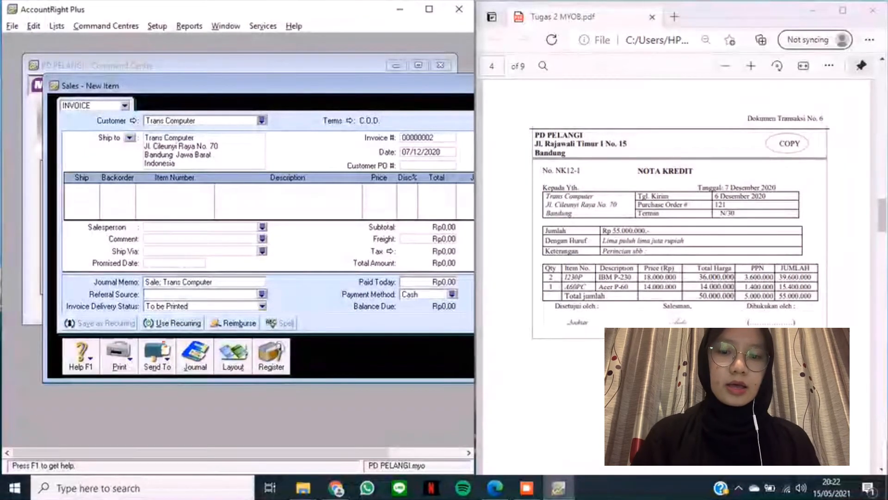
{"action": "key", "text": "Tab"}
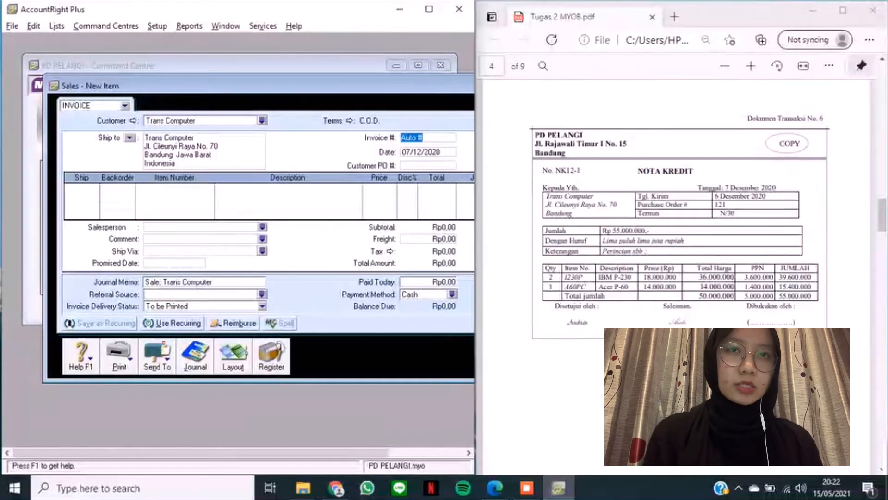
{"action": "type", "text": "NK12-1"}
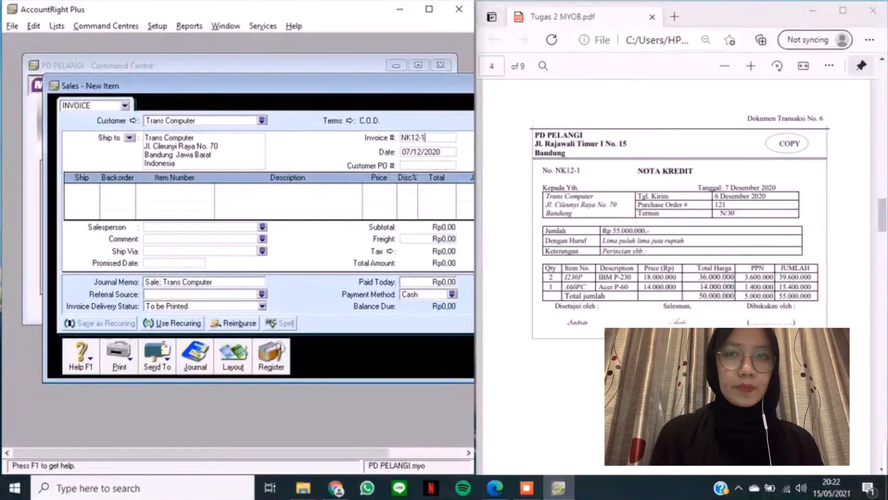
{"action": "key", "text": "Tab"}
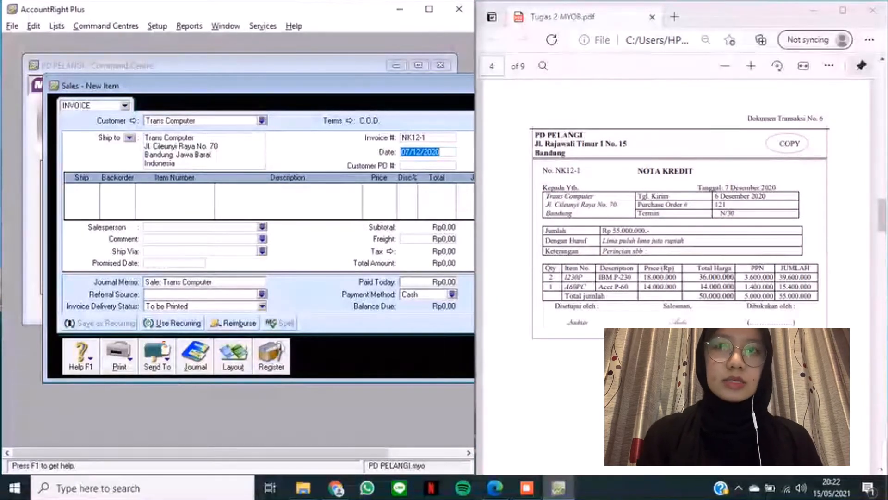
- Add a return line of -2 units of item 1230P (IBM P-230) at a price of Rp18.000.000 each
{"action": "key", "text": "Tab"}
{"action": "key", "text": "Tab"}
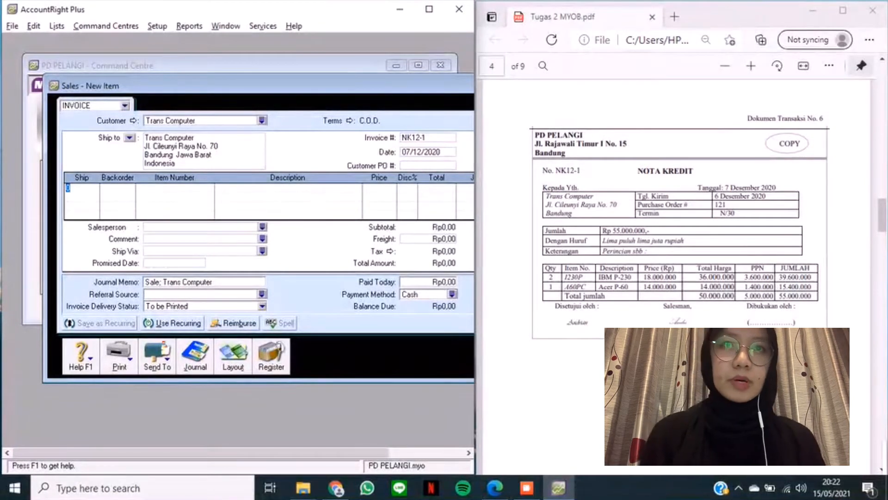
{"action": "type", "text": "-2"}
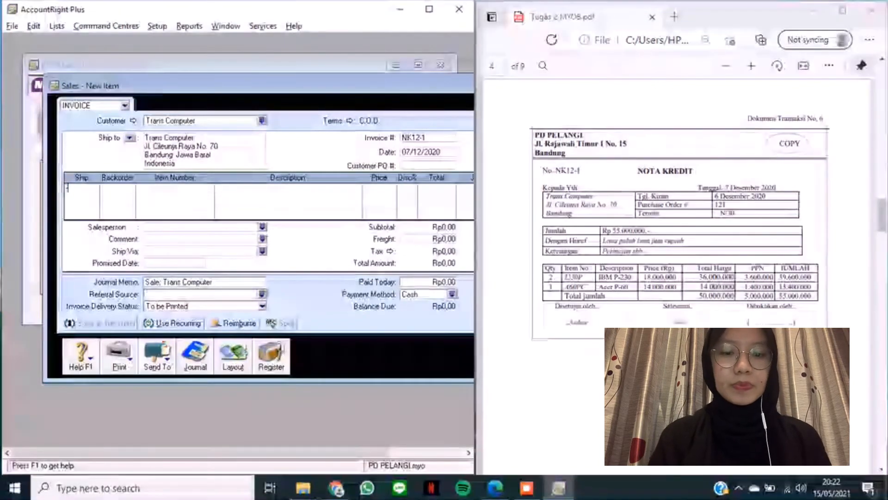
{"action": "key", "text": "Tab"}
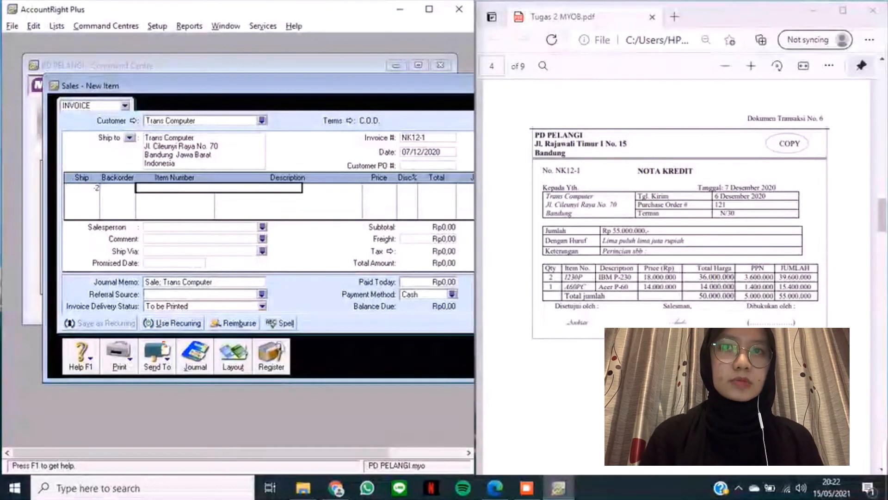
{"action": "type", "text": "I"}
{"action": "key", "text": "Return"}
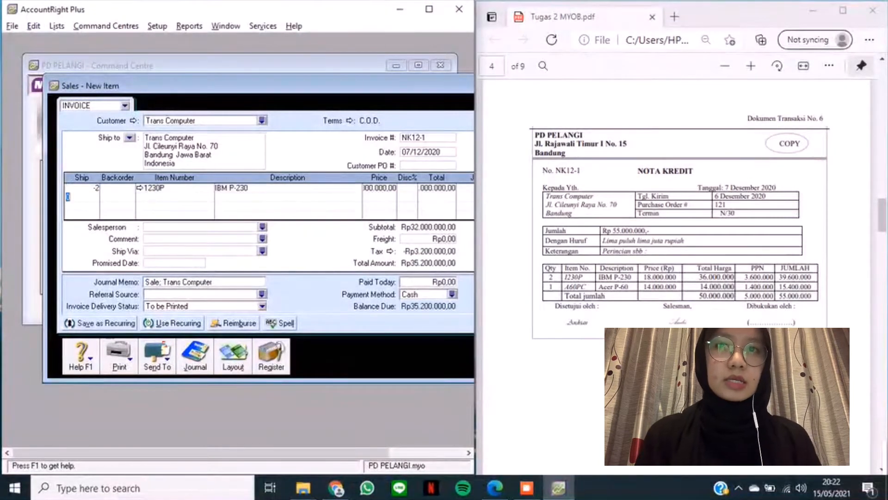
{"action": "left_click", "coordinate": [379, 187]}
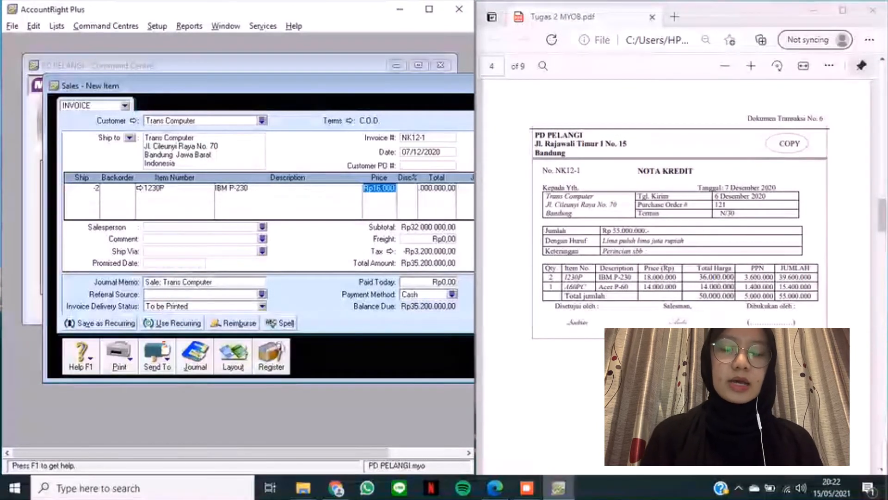
{"action": "type", "text": "18000000"}
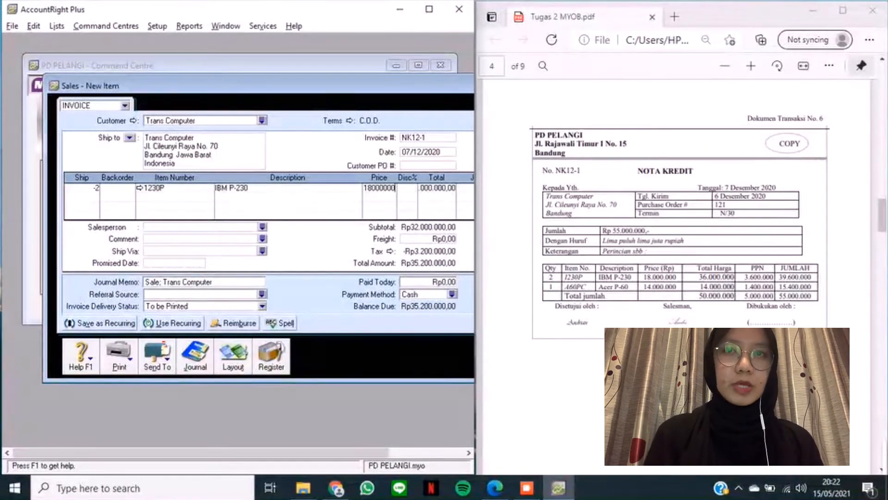
{"action": "key", "text": "Return"}
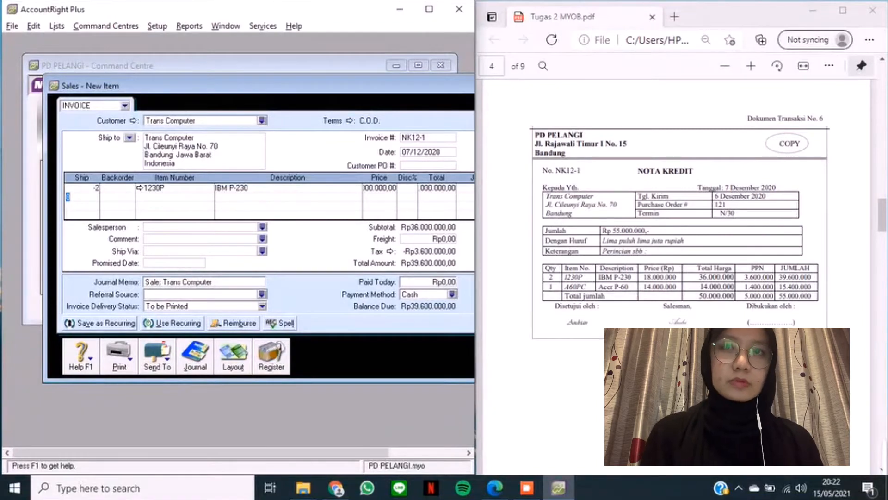
- Add a return line of -1 unit of item A60PC (Acer P-60) at a price of Rp14.000.000 and record the credit note
{"action": "type", "text": "-1"}
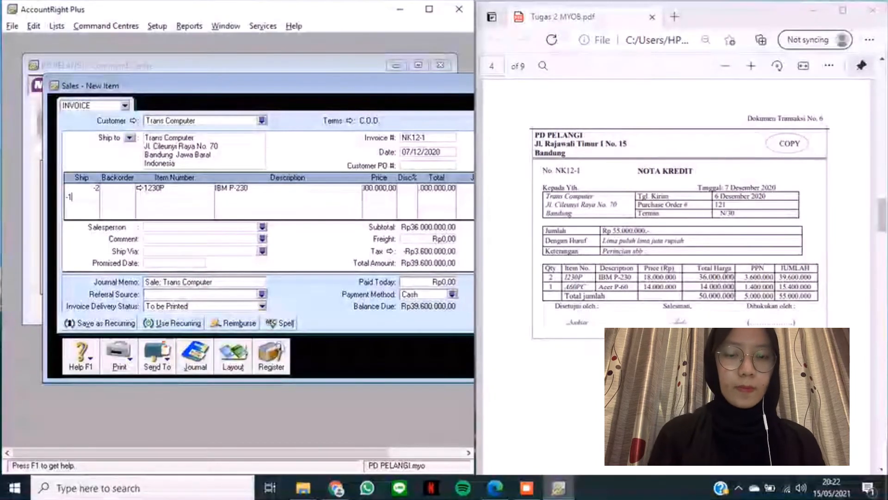
{"action": "key", "text": "Tab"}
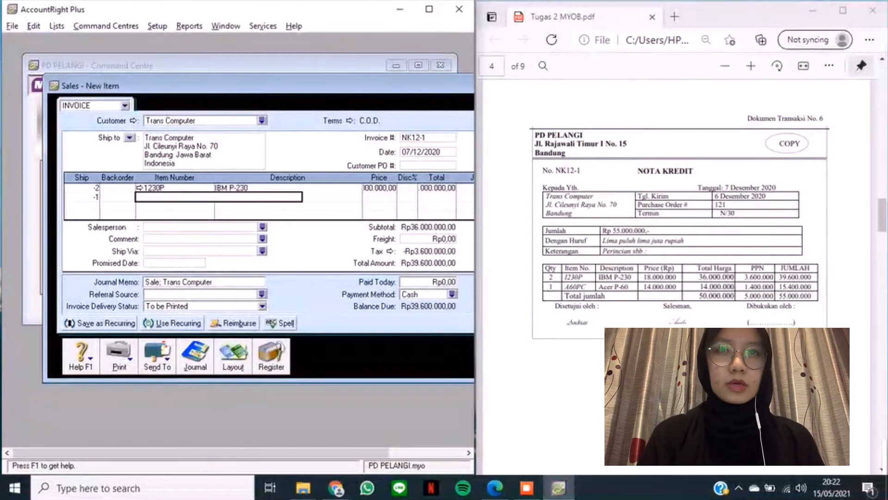
{"action": "type", "text": "A60PC"}
{"action": "key", "text": "Tab"}
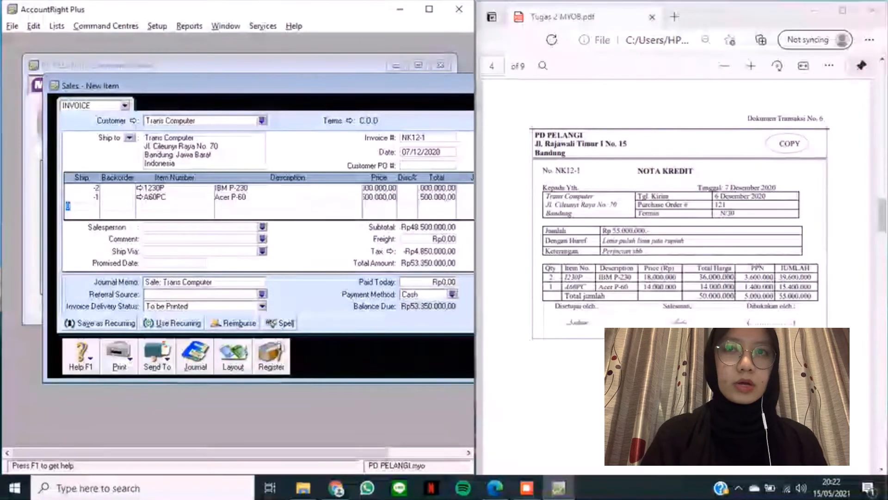
{"action": "left_click", "coordinate": [379, 197]}
{"action": "type", "text": "14000000"}
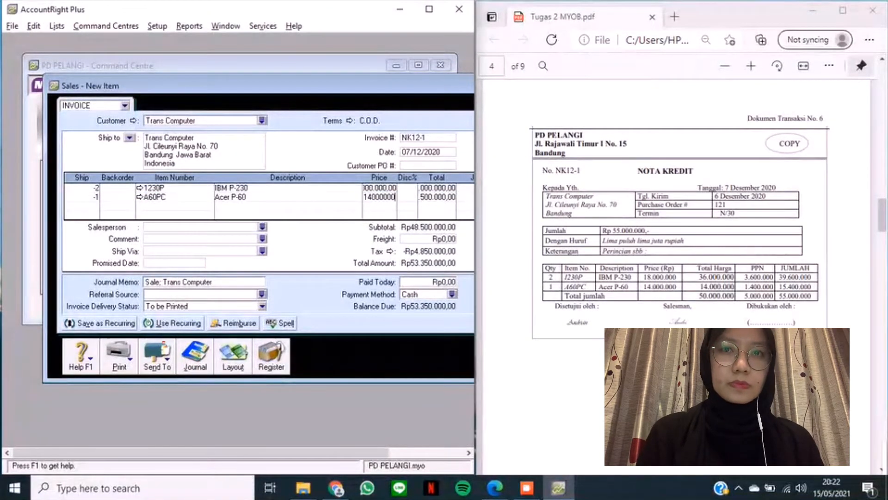
{"action": "key", "text": "Tab"}
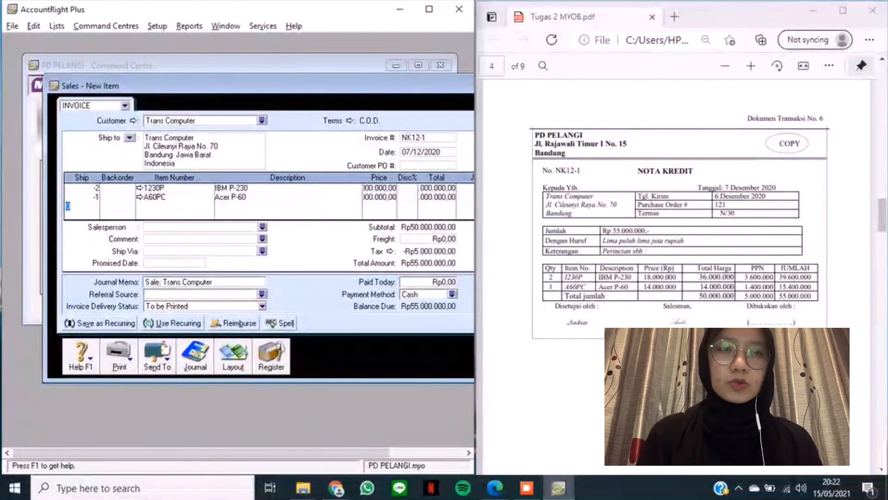
{"action": "left_click_drag", "start_coordinate": [259, 86], "coordinate": [173, 85]}
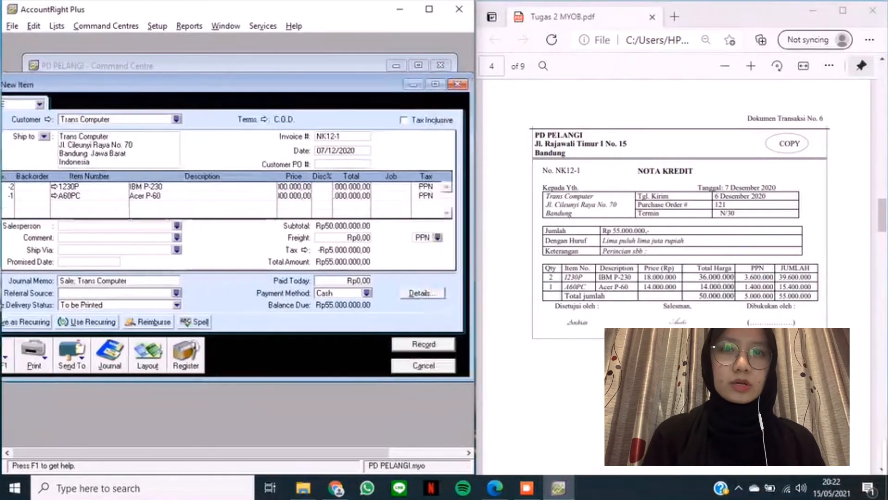
{"action": "left_click", "coordinate": [424, 344]}
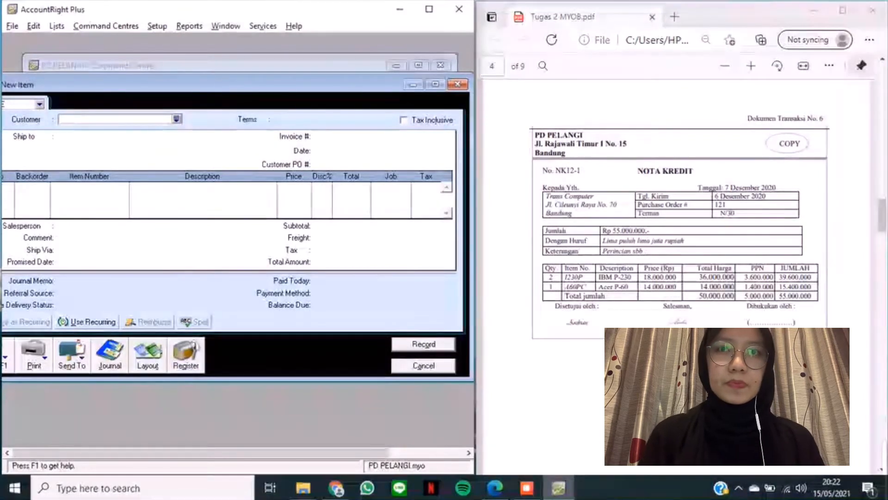
- Find Trans Computer's credit NK12-1 among the returns and credits in the Sales Register and start applying it to a sale
{"action": "left_click", "coordinate": [185, 355]}
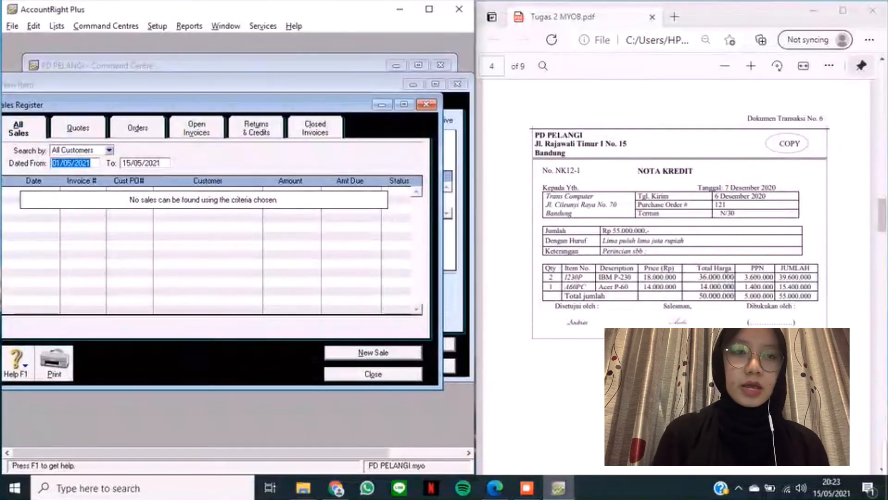
{"action": "left_click", "coordinate": [256, 128]}
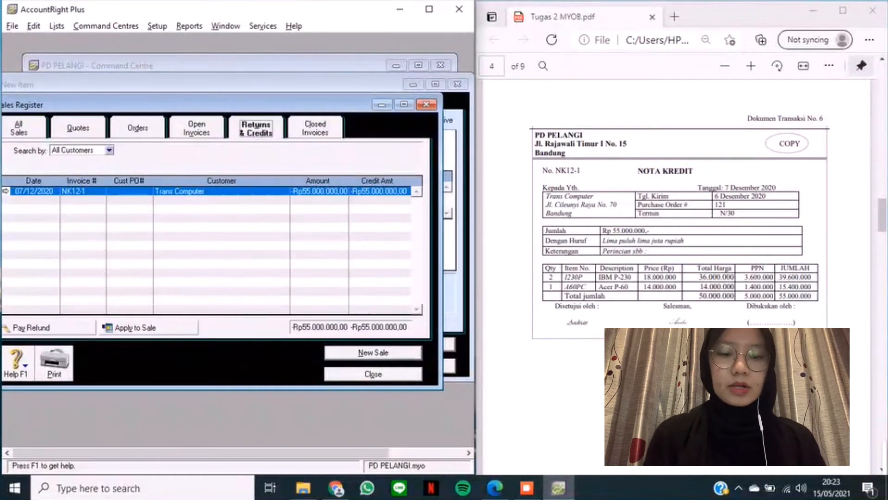
{"action": "left_click_drag", "start_coordinate": [208, 104], "coordinate": [235, 104]}
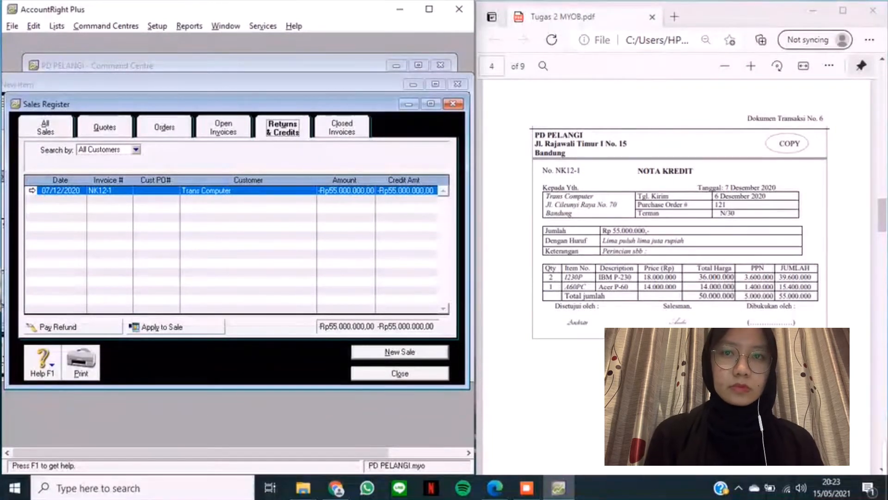
{"action": "left_click", "coordinate": [175, 327]}
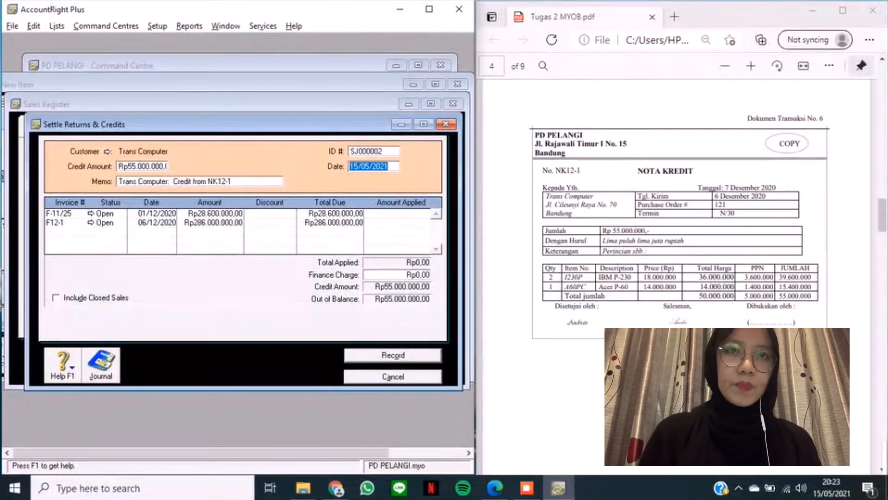
- Set the credit settlement's ID number to NK12-1 and its date to 07/12/2020
{"action": "left_click", "coordinate": [373, 151]}
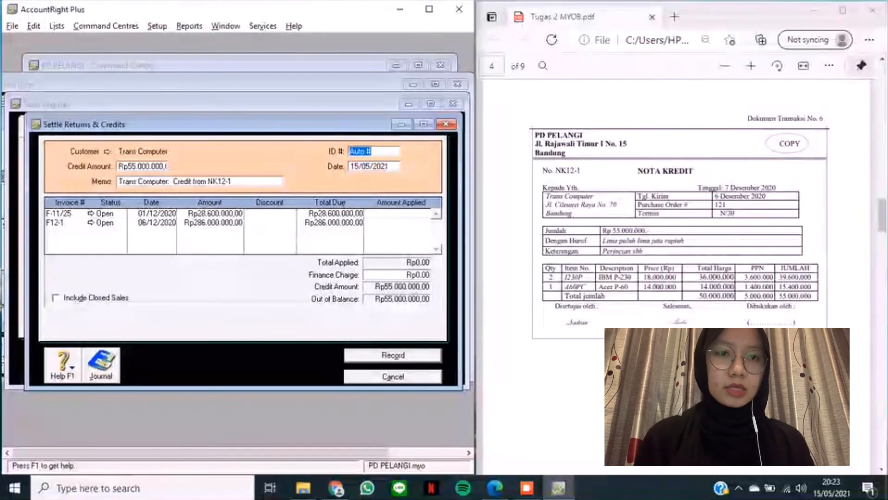
{"action": "type", "text": "NK12"}
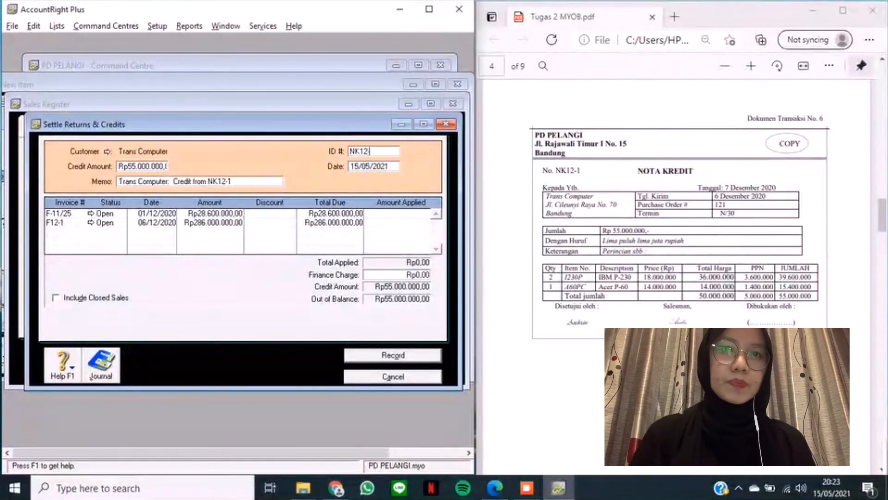
{"action": "type", "text": "-1"}
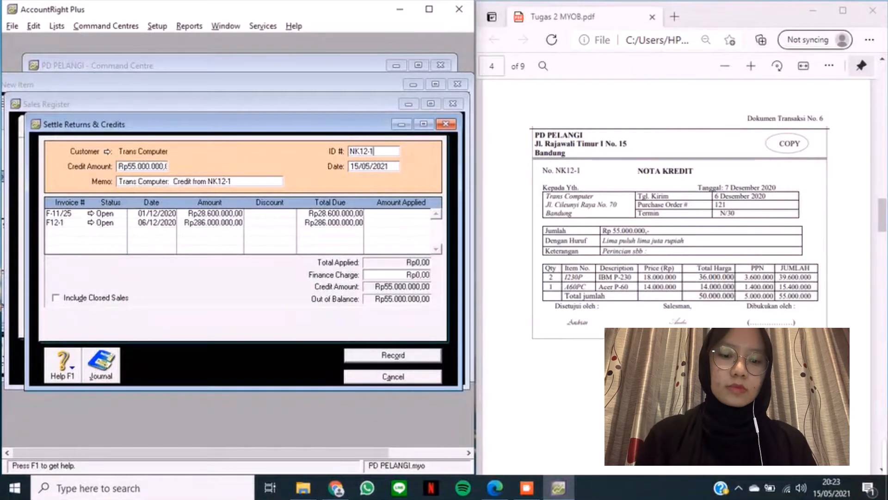
{"action": "key", "text": "Tab"}
{"action": "type", "text": "0"}
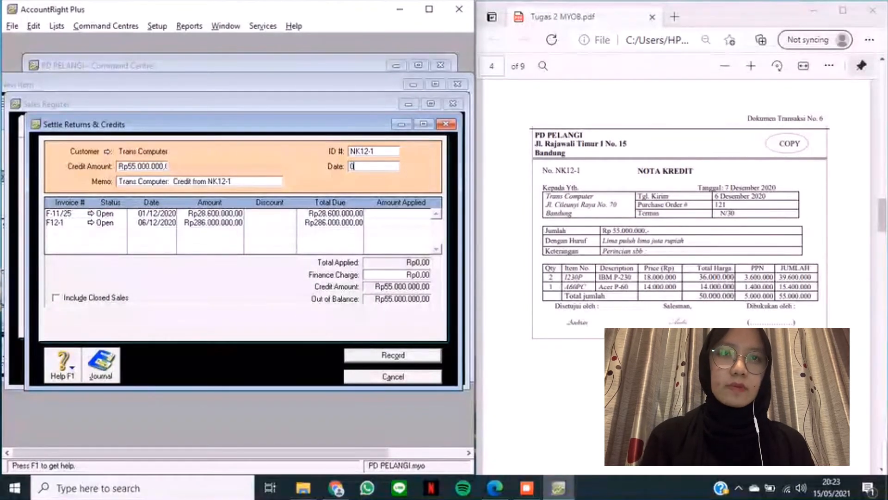
{"action": "type", "text": "7/12/"}
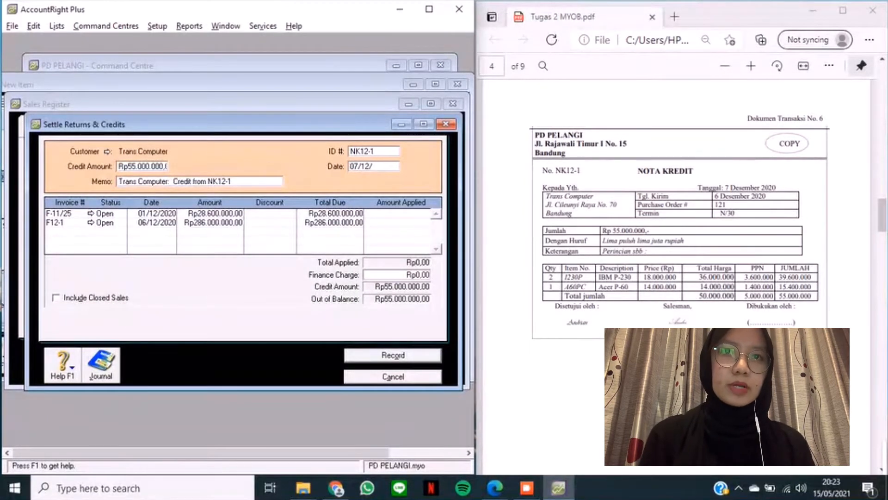
{"action": "type", "text": "2020"}
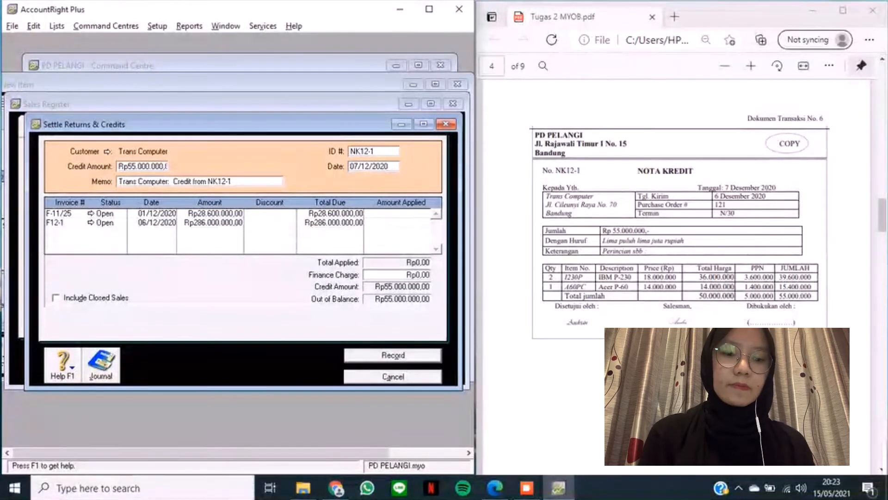
- Apply Rp28.600.000 of the credit to invoice F-11/25 and Rp26.400.000 to F12-1, then record the settlement and close the register
{"action": "key", "text": "Tab"}
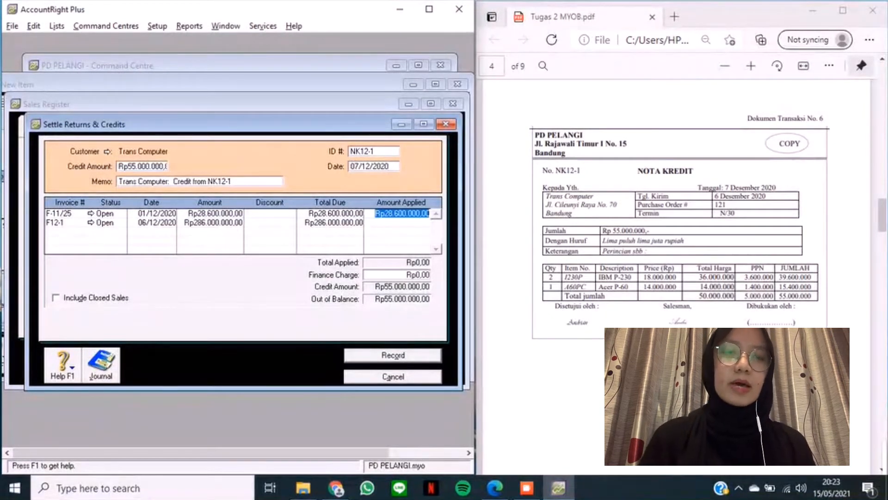
{"action": "key", "text": "Tab"}
{"action": "key", "text": "Tab"}
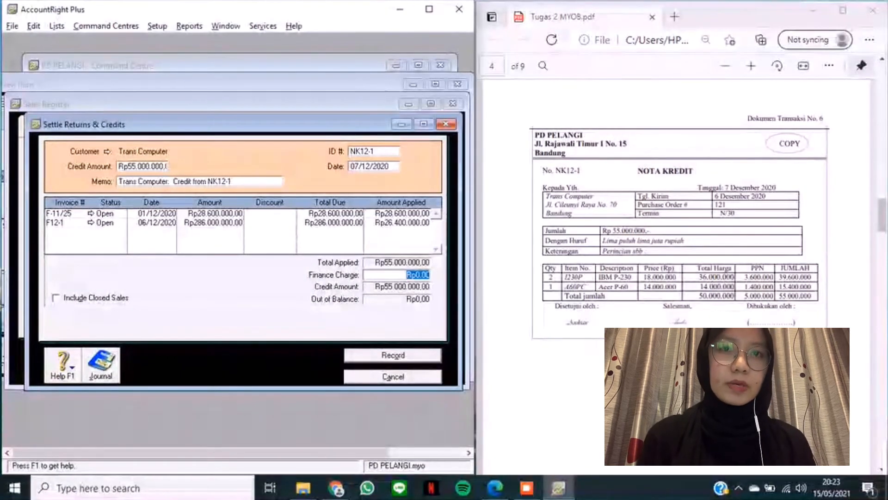
{"action": "key", "text": "Return"}
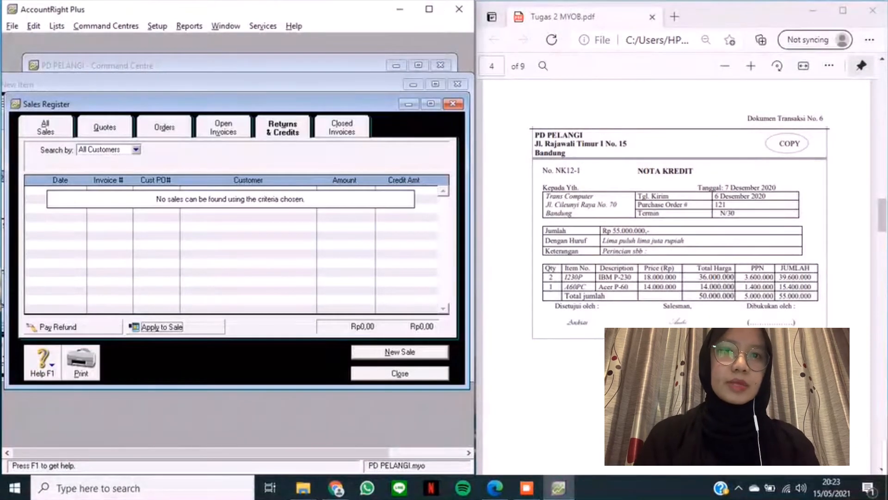
{"action": "key", "text": "Escape"}
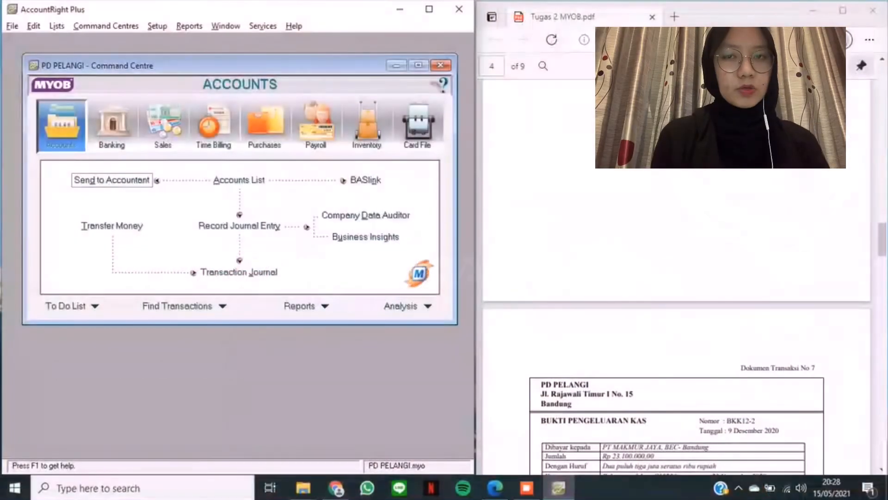
- Start a bill payment to the supplier PT Makmur Jaya for transaction document 7
{"action": "scroll", "coordinate": [684, 278], "scroll_direction": "down", "scroll_amount": 3}
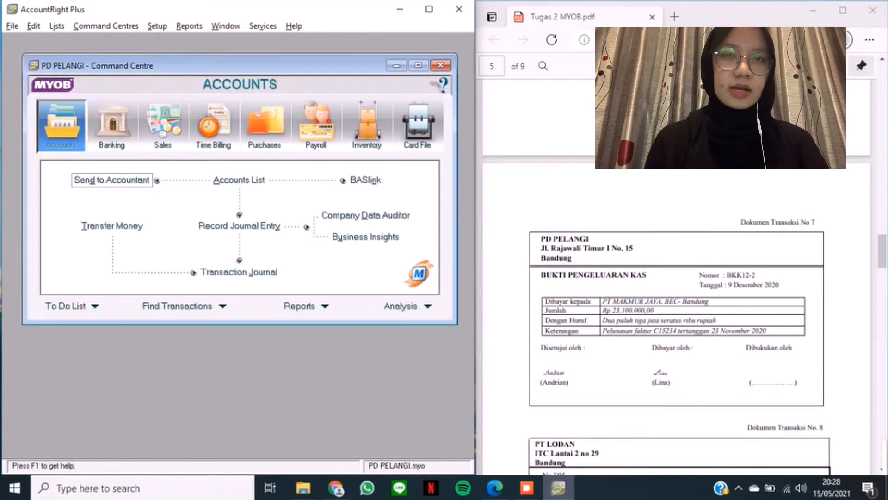
{"action": "left_click", "coordinate": [265, 125]}
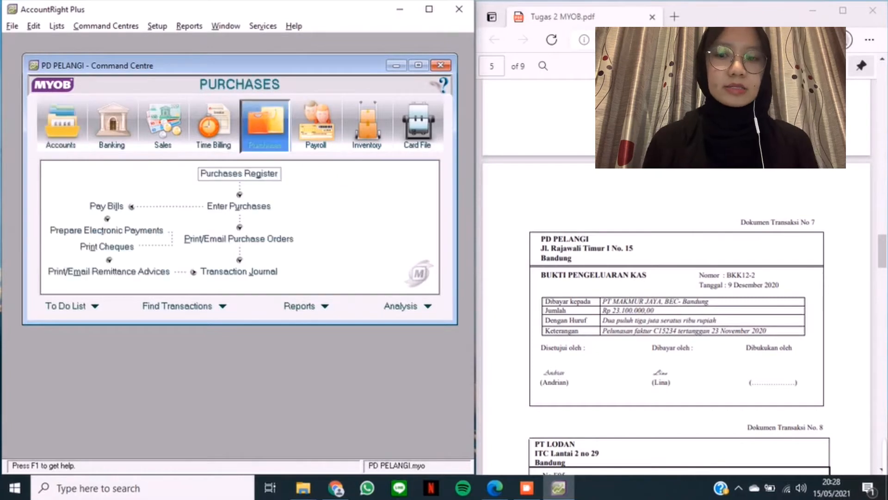
{"action": "left_click", "coordinate": [107, 205]}
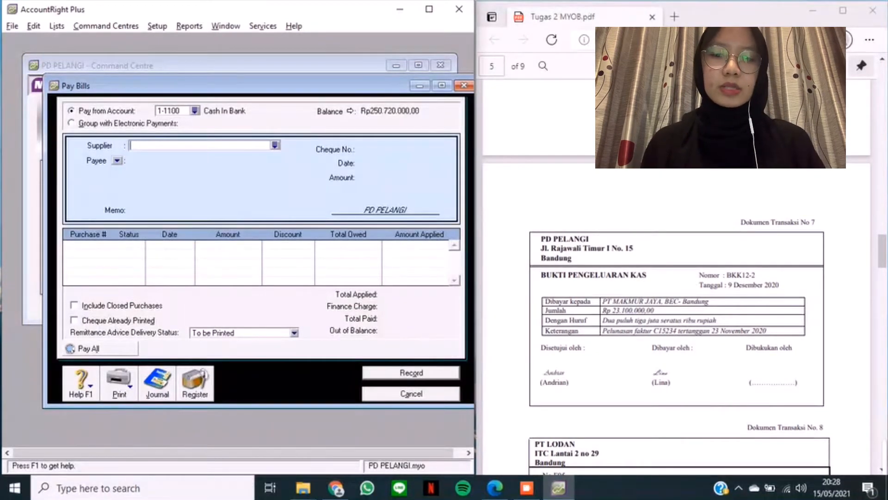
{"action": "left_click", "coordinate": [274, 145]}
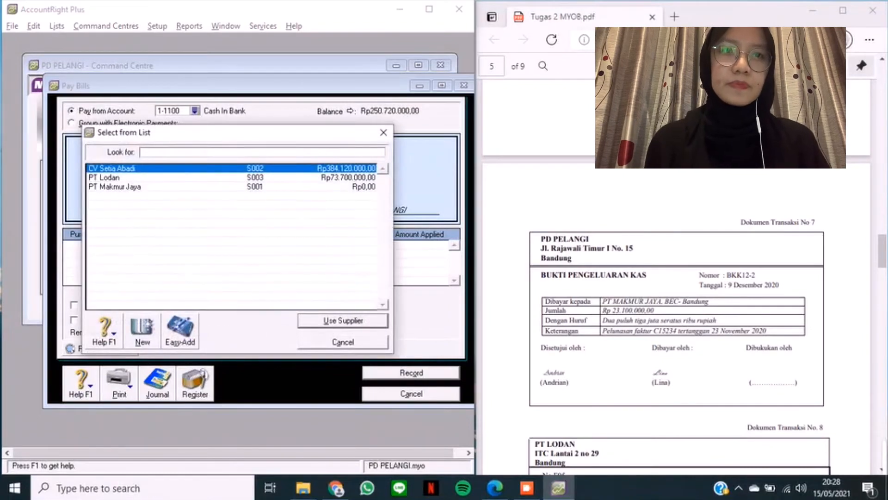
{"action": "type", "text": "PT Makmur Jaya"}
{"action": "key", "text": "Return"}
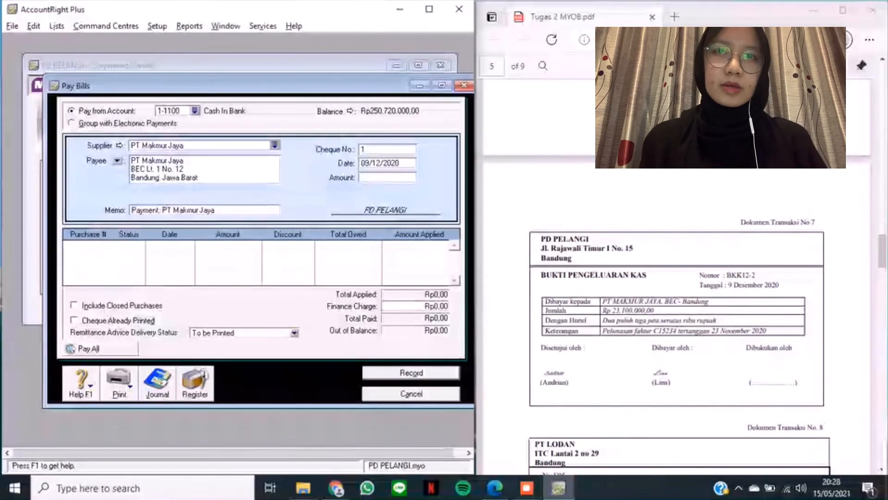
- Set the PT Makmur Jaya payment's cheque number to BKK12-2 and its date to 09/12/2020
{"action": "left_click", "coordinate": [387, 149]}
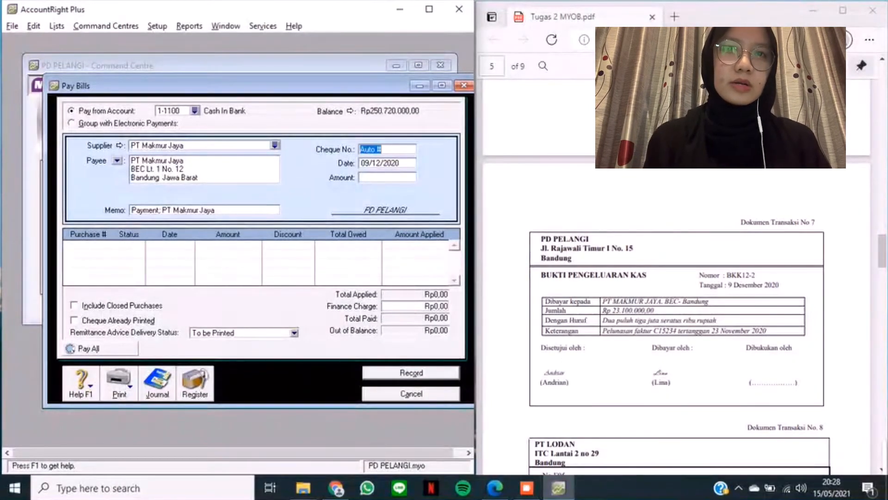
{"action": "type", "text": "BKK12"}
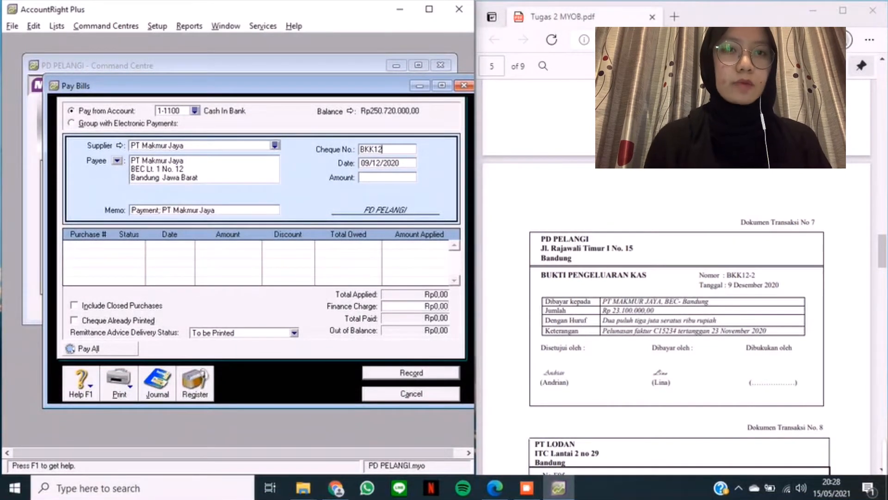
{"action": "type", "text": "-2"}
{"action": "key", "text": "Tab"}
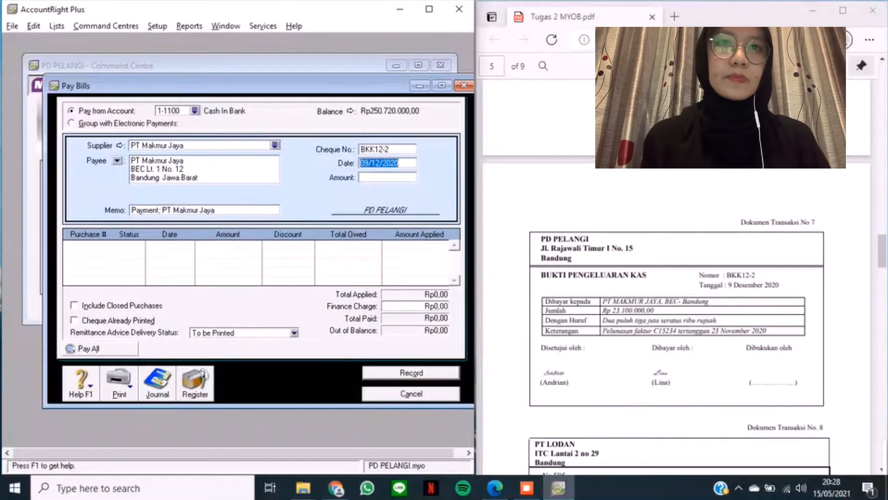
{"action": "key", "text": "BackSpace"}
{"action": "type", "text": "0"}
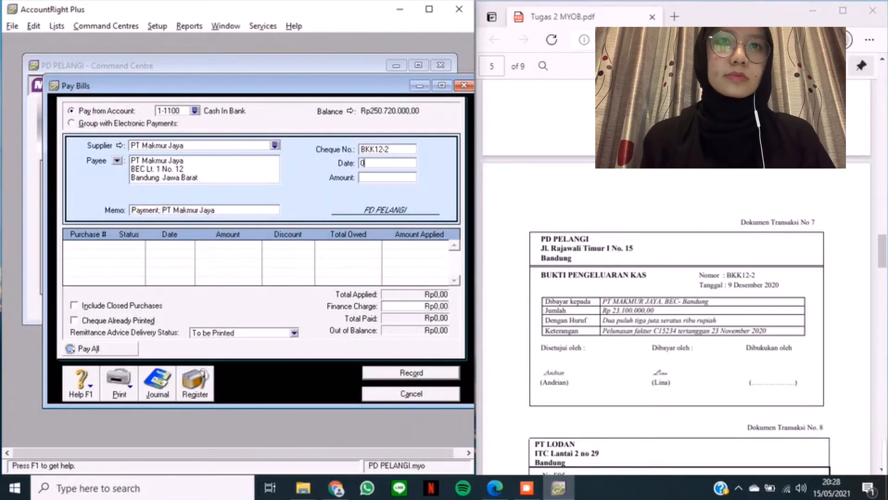
{"action": "type", "text": "9/12/2020"}
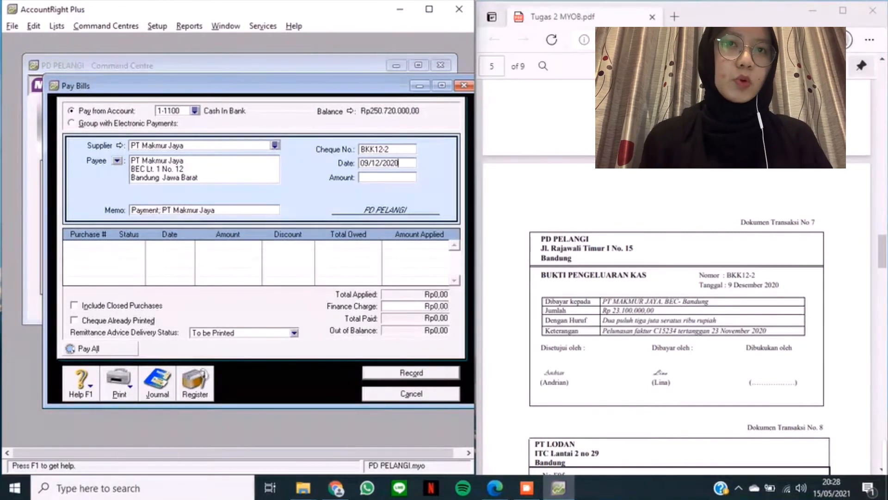
{"action": "key", "text": "Tab"}
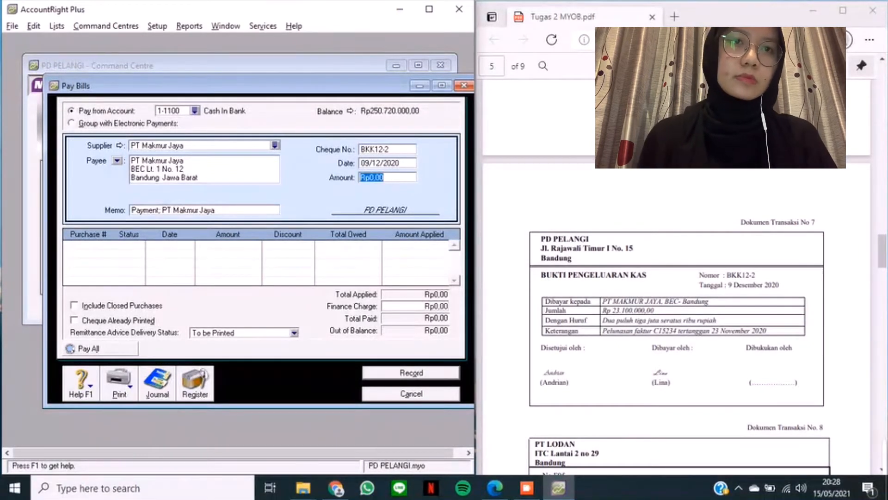
- Enter a payment amount of Rp23.100.000, accept it as the finance charge, then record the payment and close the bill payment form
{"action": "type", "text": "23100000"}
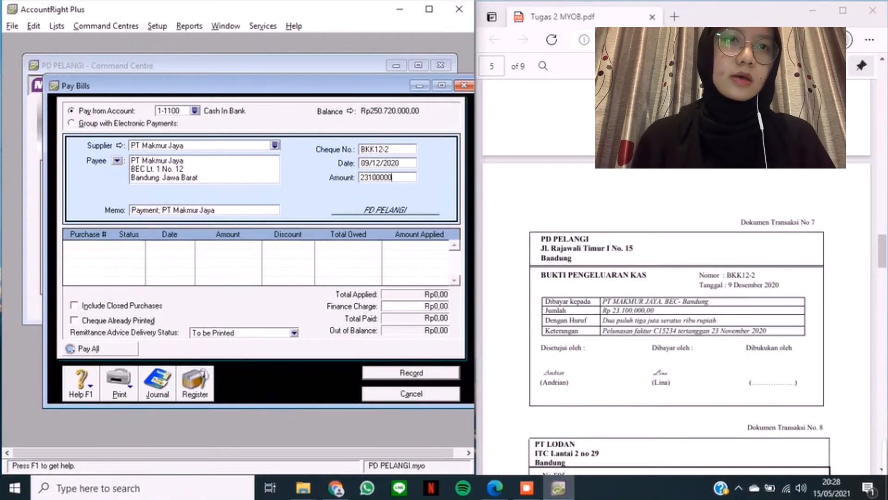
{"action": "key", "text": "Tab"}
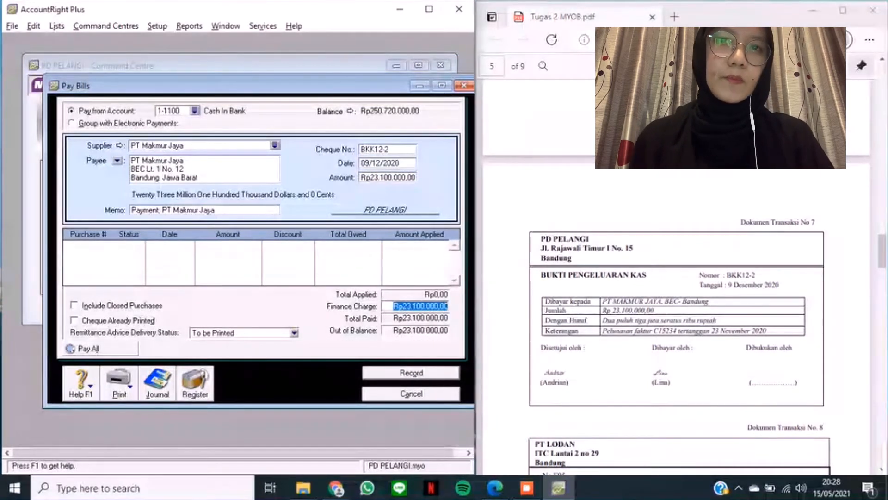
{"action": "key", "text": "Tab"}
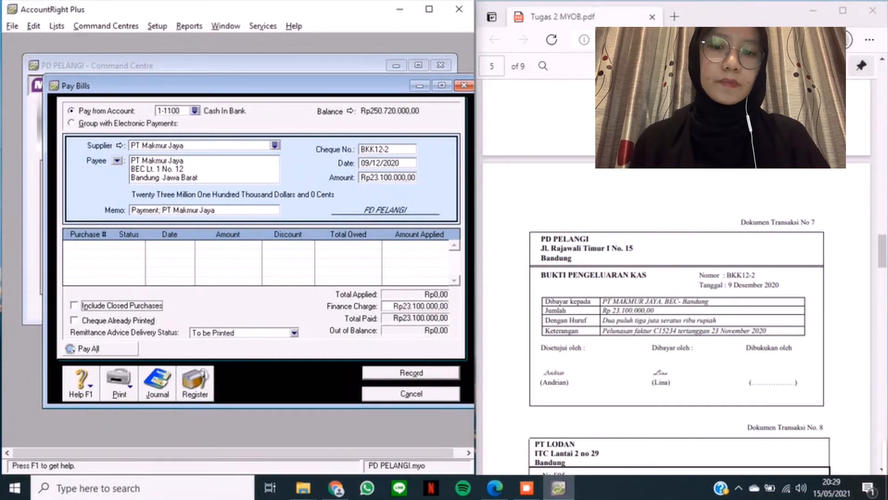
{"action": "key", "text": "Return"}
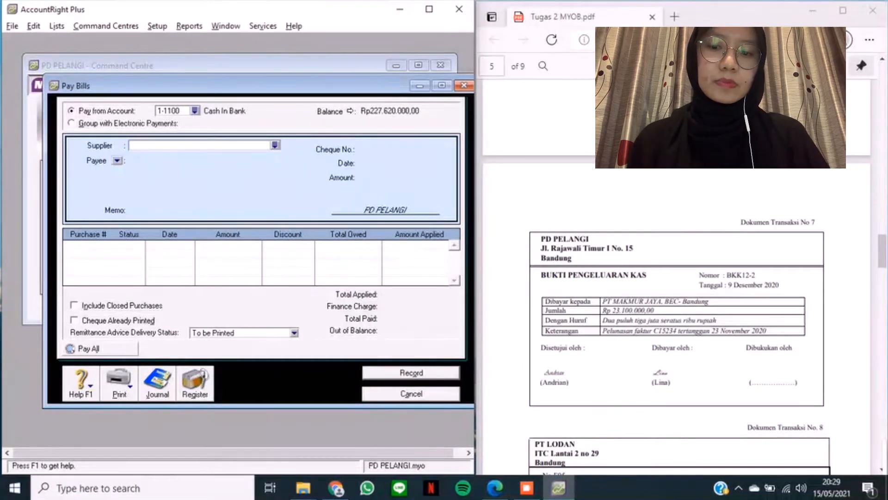
{"action": "key", "text": "Escape"}
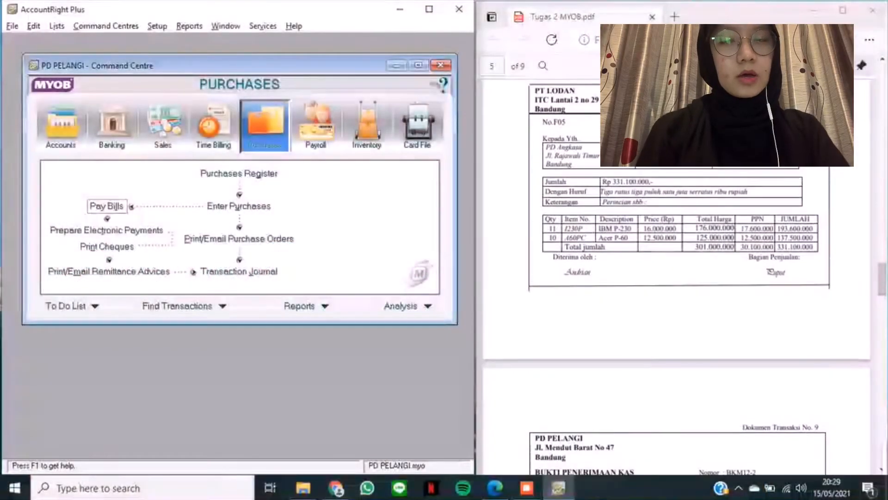
- Start a new purchase bill in the Item layout for transaction document 8, with PT Lodan as the supplier
{"action": "scroll", "coordinate": [676, 277], "scroll_direction": "up", "scroll_amount": 2}
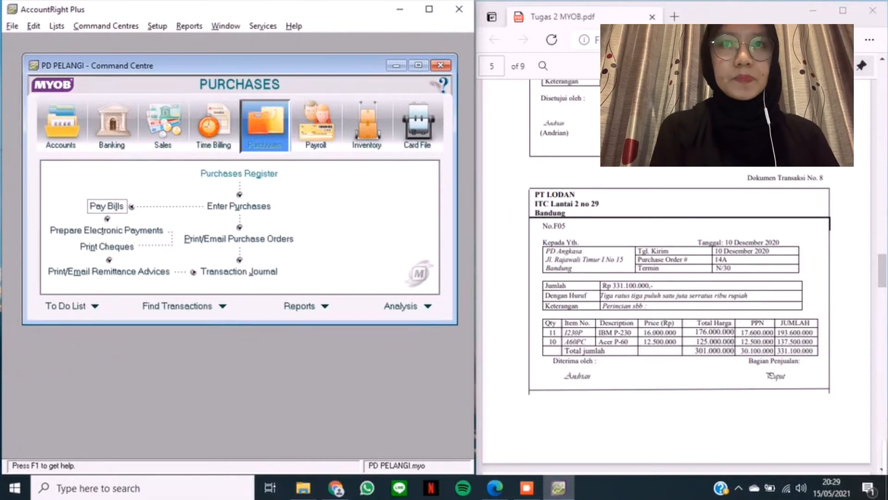
{"action": "left_click", "coordinate": [239, 206]}
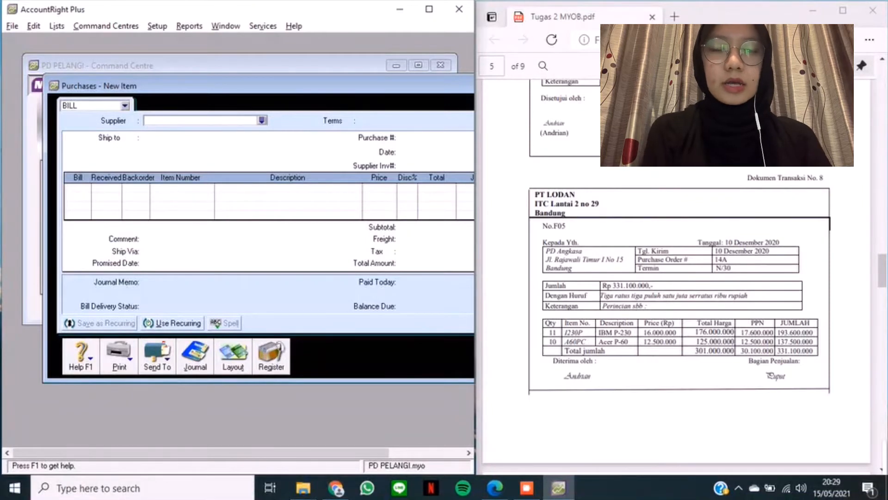
{"action": "left_click", "coordinate": [233, 356]}
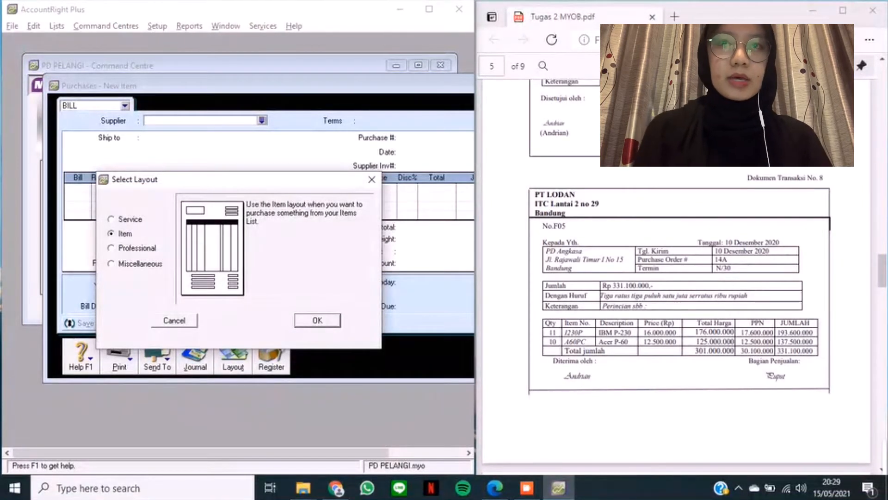
{"action": "key", "text": "Return"}
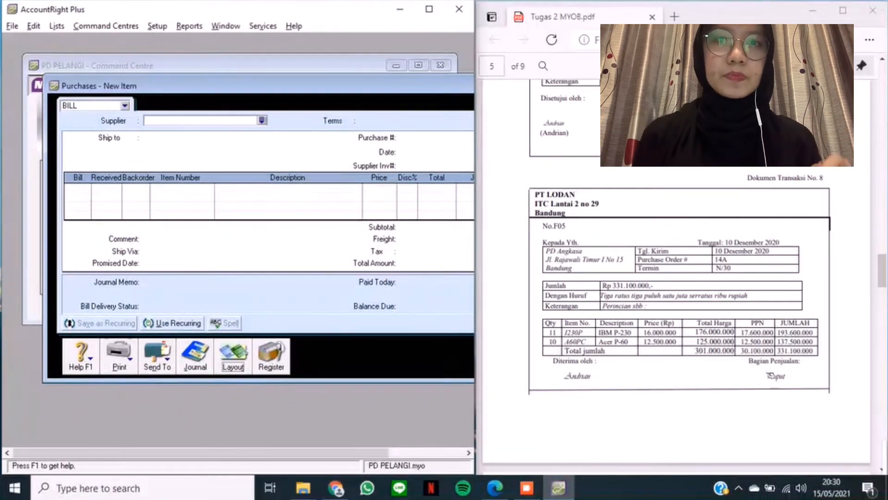
{"action": "left_click", "coordinate": [262, 120]}
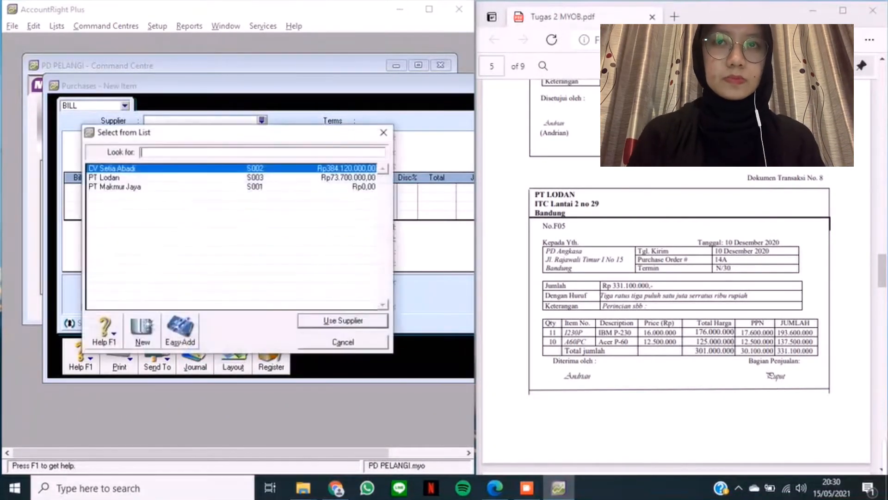
{"action": "type", "text": "PT Lodan"}
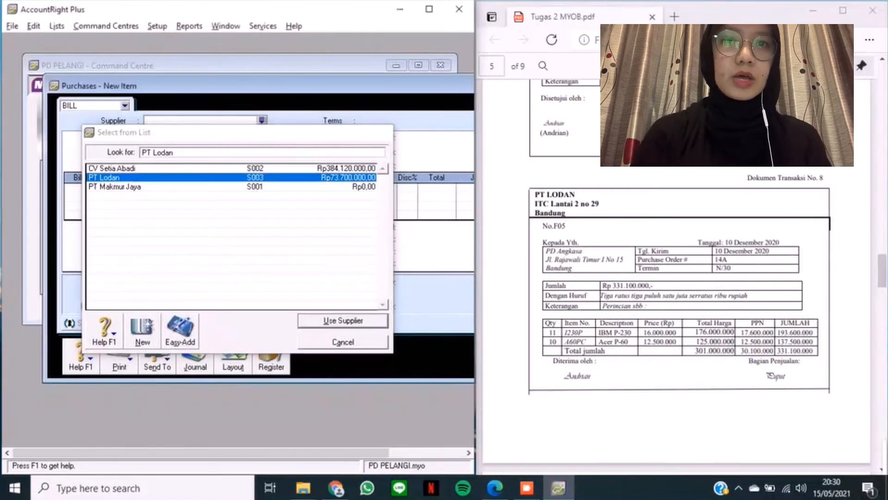
{"action": "key", "text": "Return"}
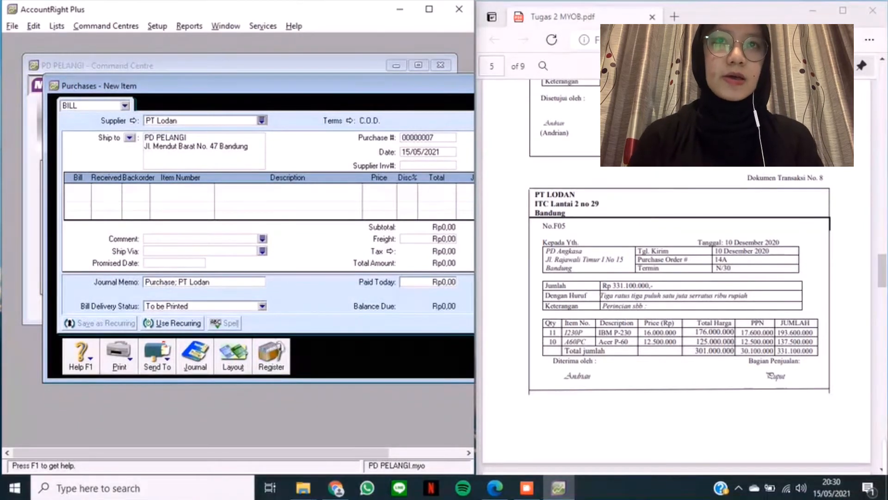
- Set the bill's credit terms to In a Given # of Days with 30 balance due days
{"action": "left_click", "coordinate": [337, 121]}
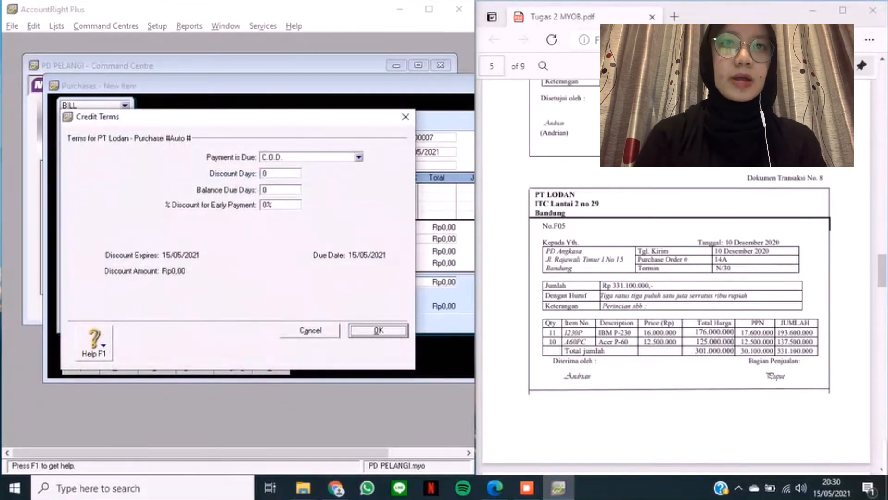
{"action": "left_click", "coordinate": [359, 157]}
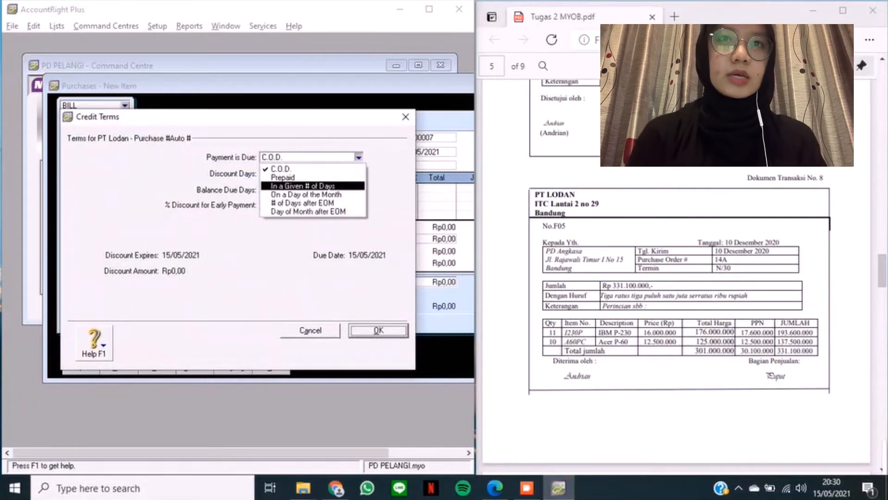
{"action": "left_click", "coordinate": [319, 186]}
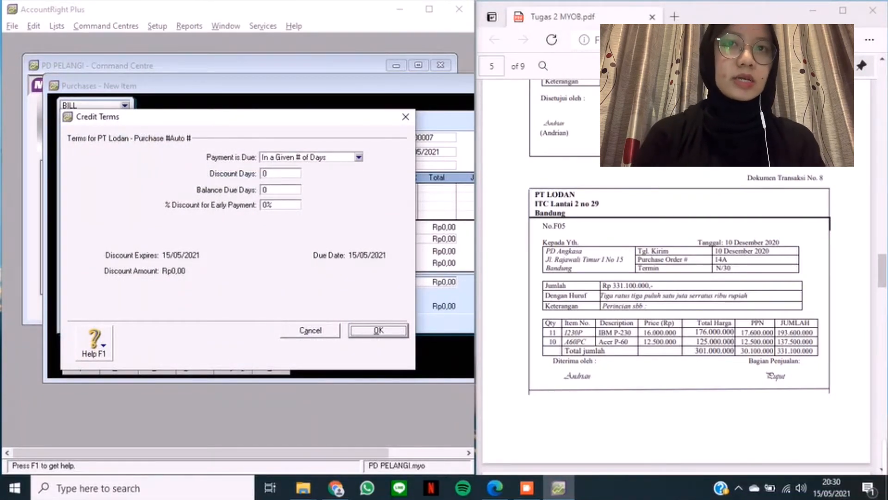
{"action": "left_click", "coordinate": [280, 190]}
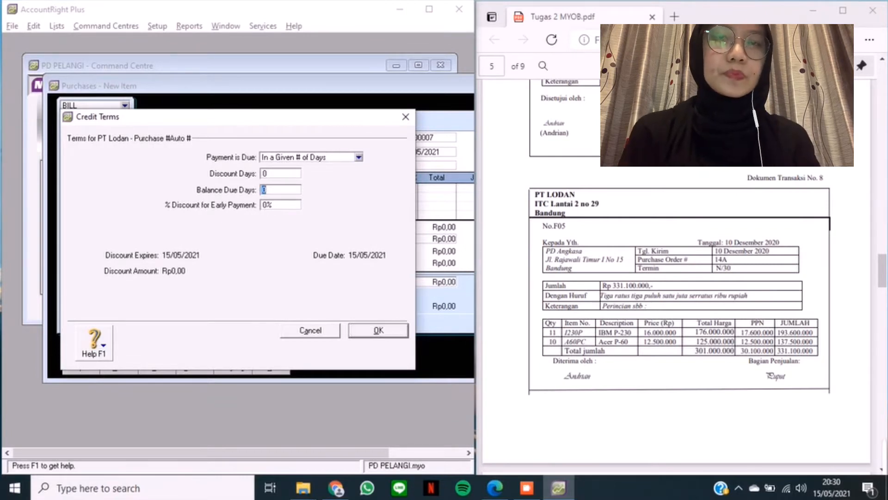
{"action": "type", "text": "30"}
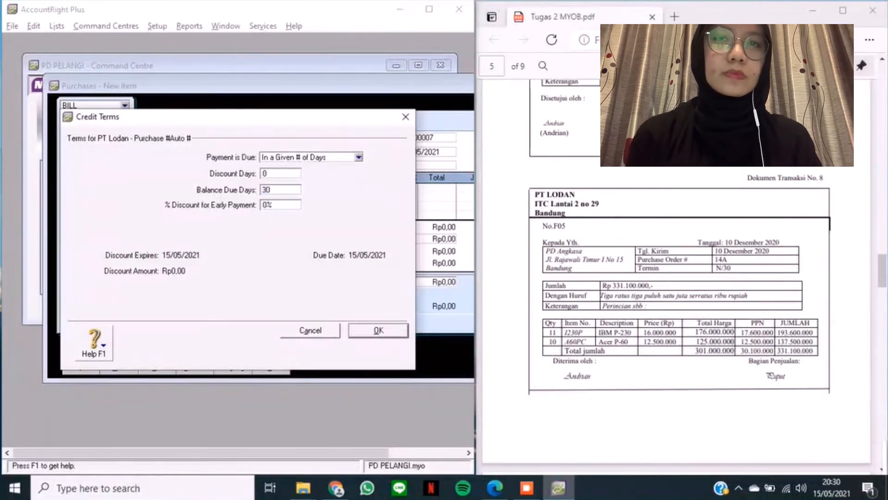
{"action": "key", "text": "Return"}
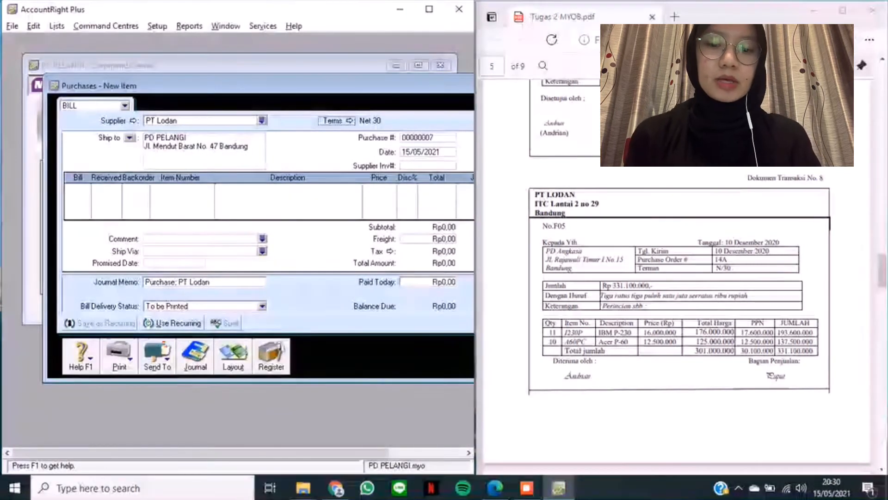
- Set the bill's purchase number to F05 and its date to 10/12/2020
{"action": "key", "text": "Tab"}
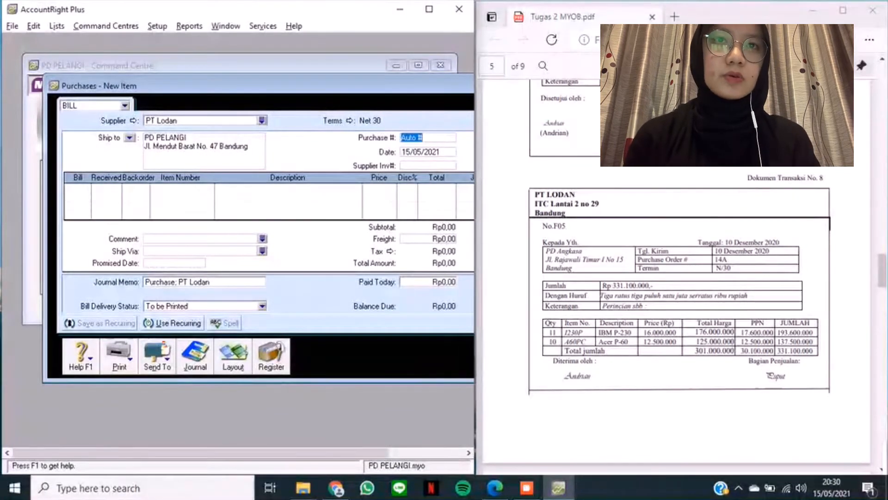
{"action": "type", "text": "F05"}
{"action": "key", "text": "Tab"}
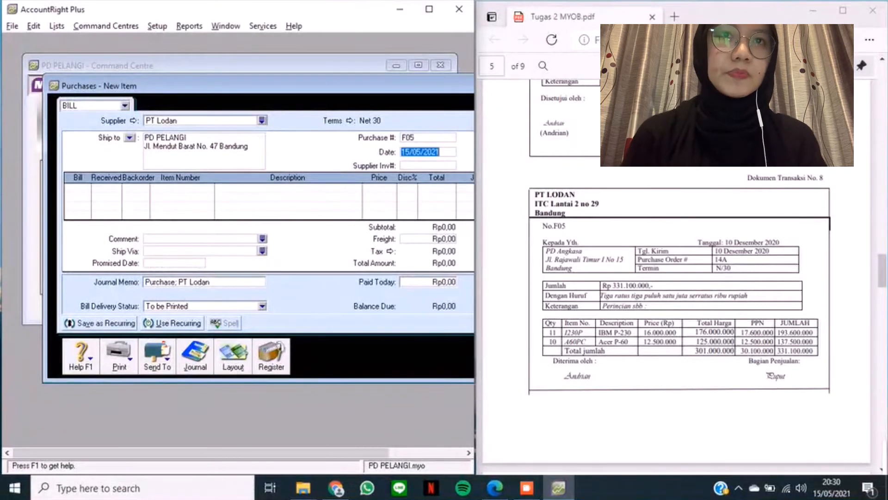
{"action": "type", "text": "10/12/"}
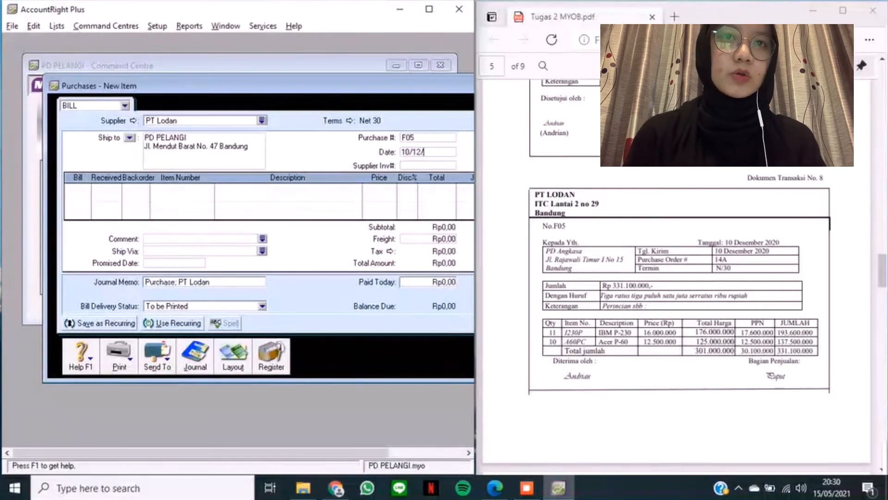
{"action": "type", "text": "2020"}
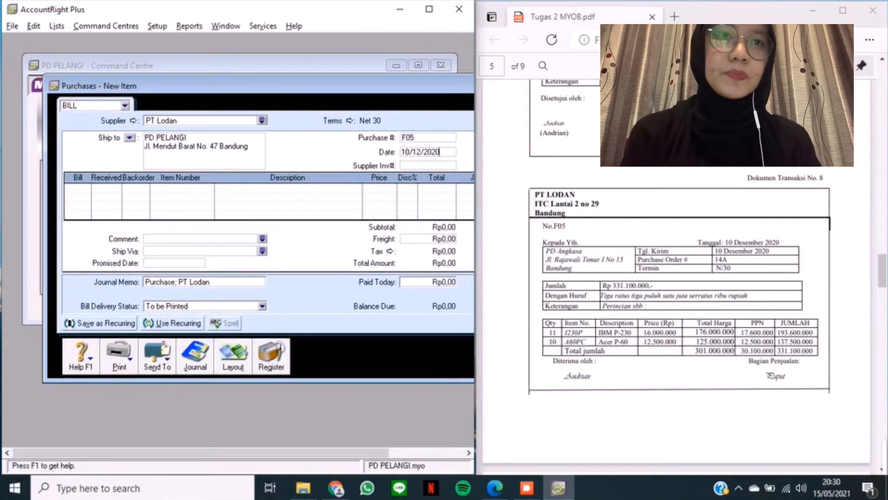
- Add a bill line for 11 received units of item 1230P (IBM P-230) at a price of Rp16.000.000 each
{"action": "left_click", "coordinate": [75, 188]}
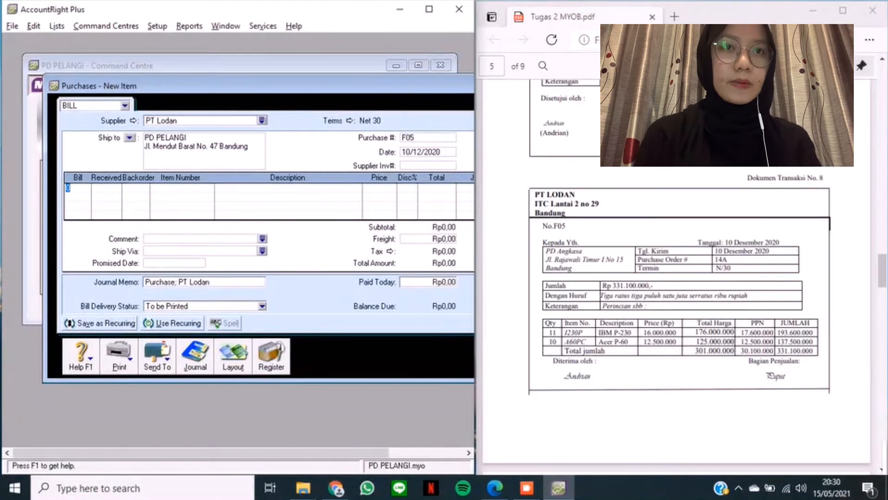
{"action": "type", "text": "11"}
{"action": "key", "text": "Tab"}
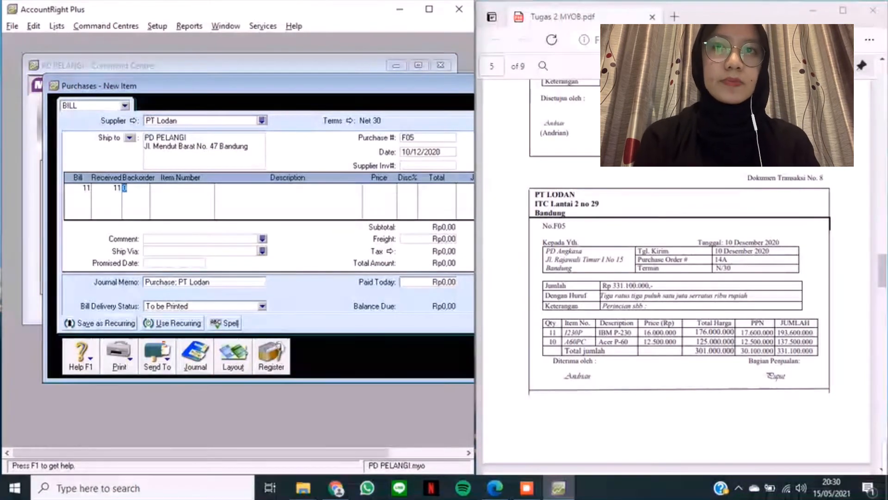
{"action": "type", "text": "1"}
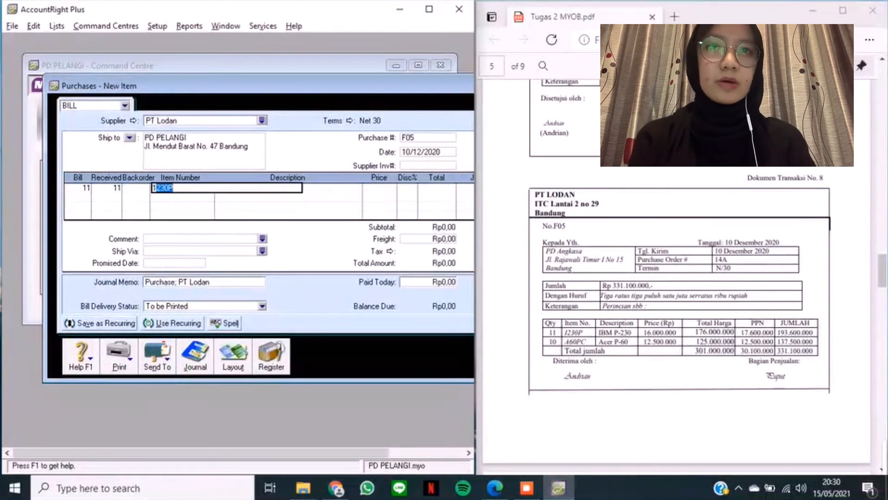
{"action": "key", "text": "Tab"}
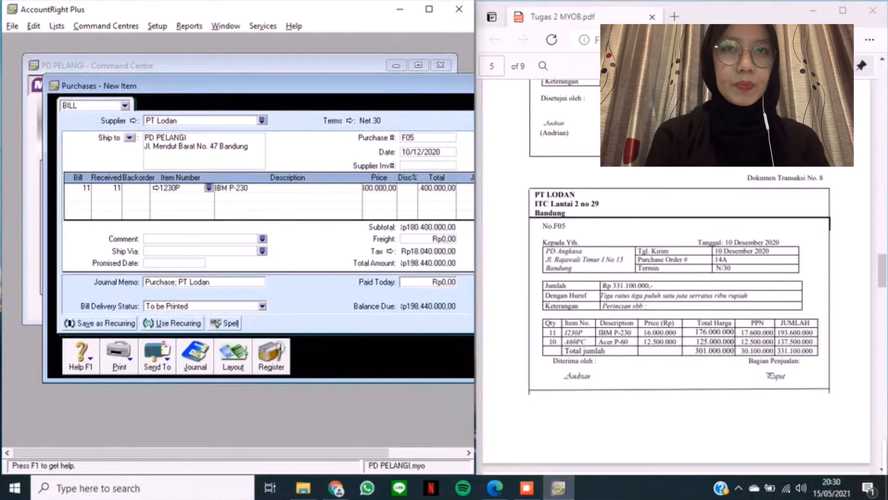
{"action": "key", "text": "Tab"}
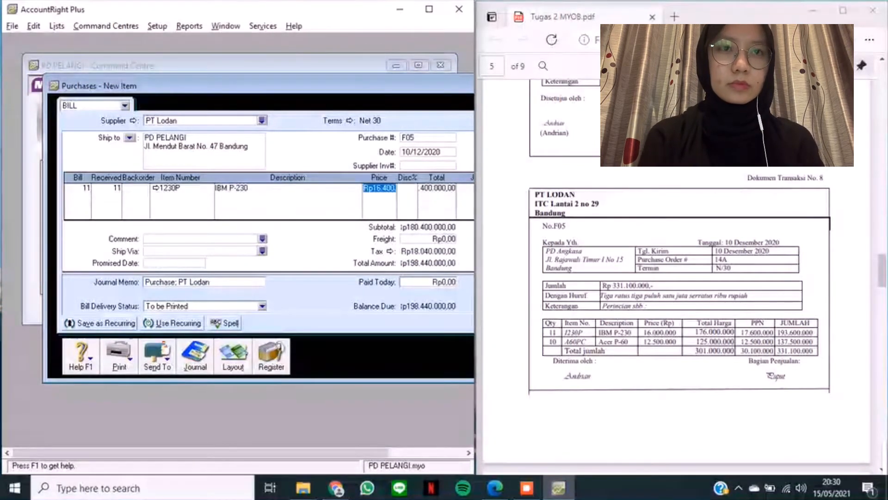
{"action": "type", "text": "1600000"}
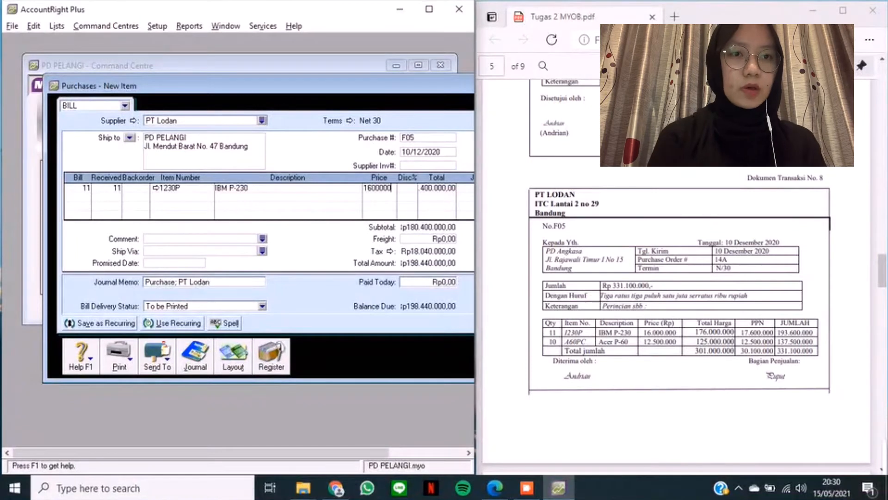
{"action": "key", "text": "Return"}
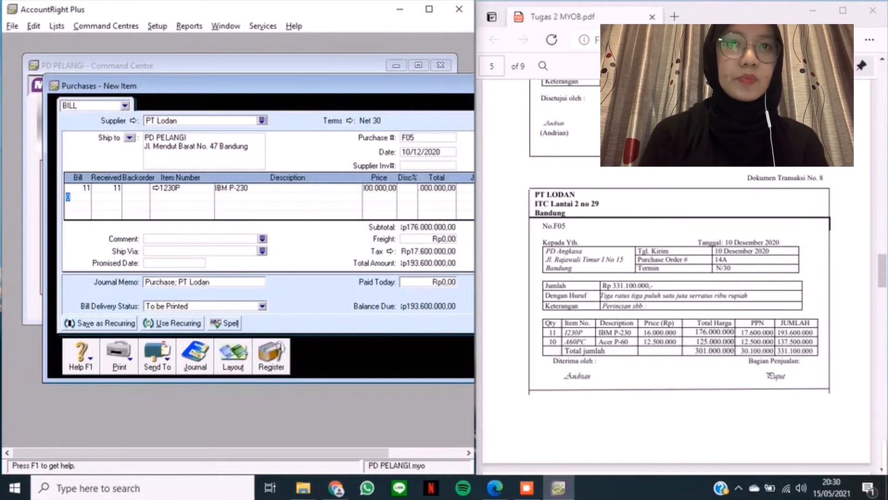
- Add a second bill line for 10 received units of item A60PC (Acer P-60)
{"action": "type", "text": "10"}
{"action": "key", "text": "Tab"}
{"action": "key", "text": "Tab"}
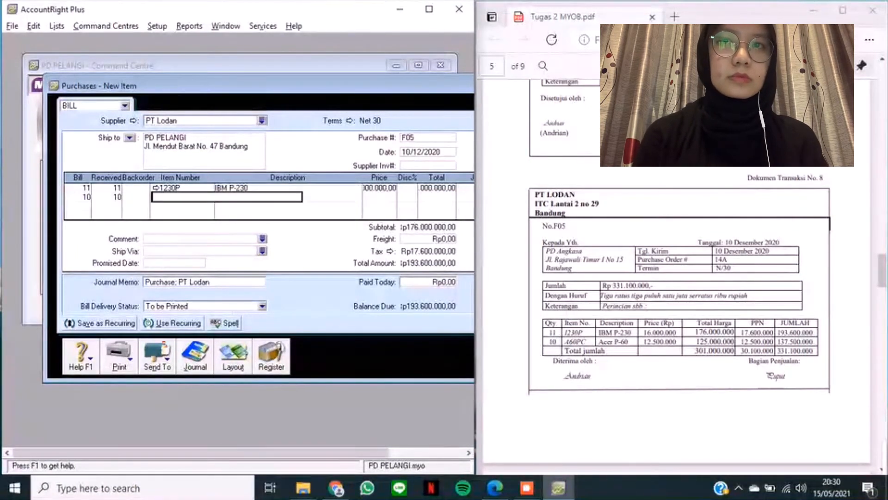
{"action": "type", "text": "A60PC"}
{"action": "key", "text": "Return"}
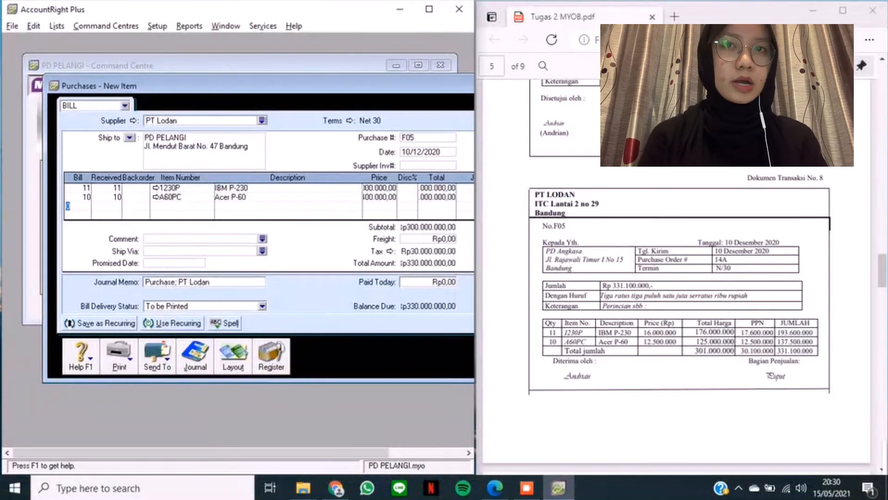
- Set the Acer P-60 line's price to Rp12.500.000 and record the PT Lodan bill, declining the tax code change
{"action": "left_click", "coordinate": [379, 197]}
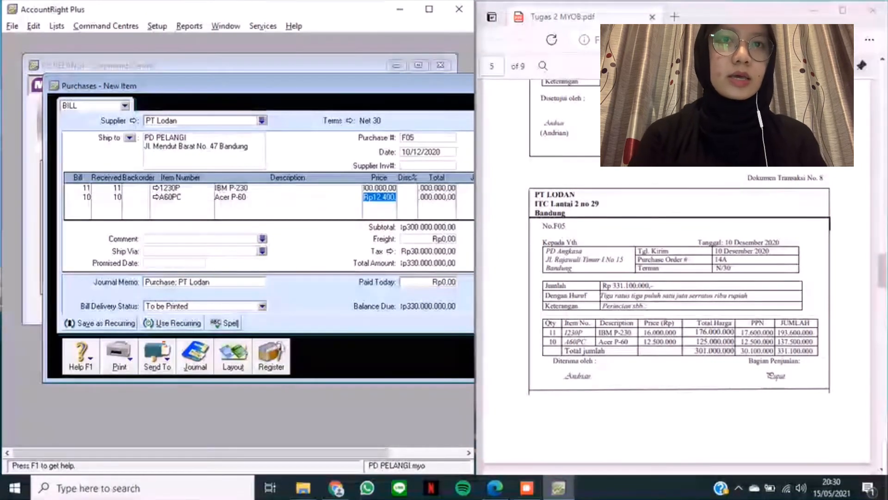
{"action": "type", "text": "12500000"}
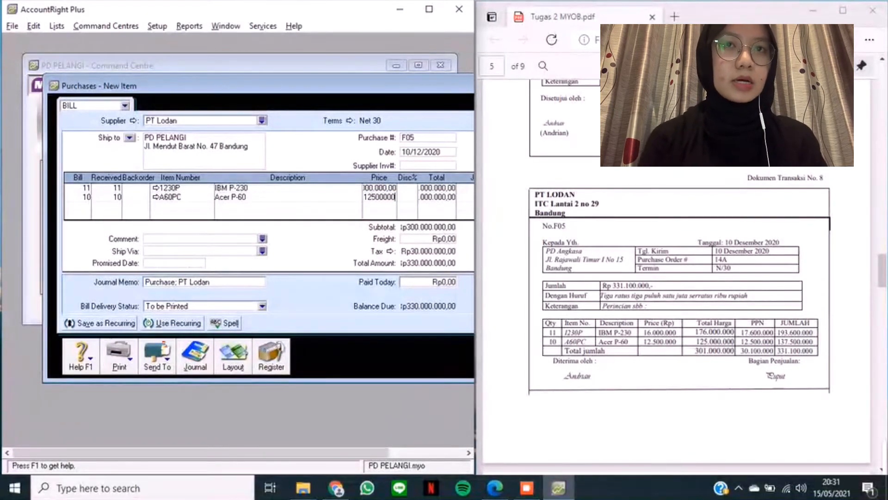
{"action": "key", "text": "Return"}
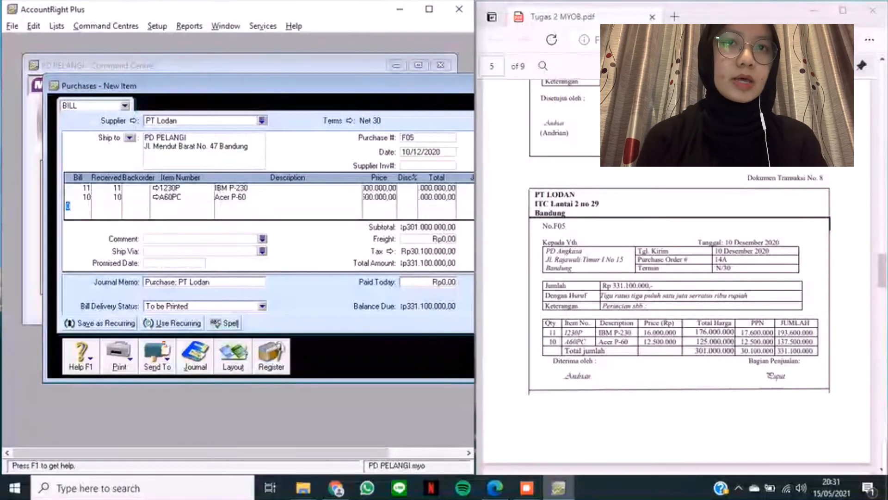
{"action": "left_click_drag", "start_coordinate": [259, 86], "coordinate": [203, 84]}
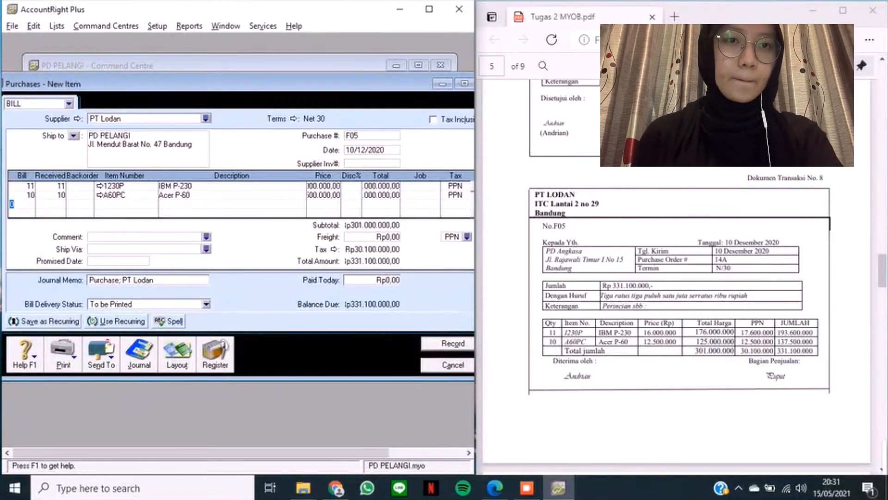
{"action": "key", "text": "Return"}
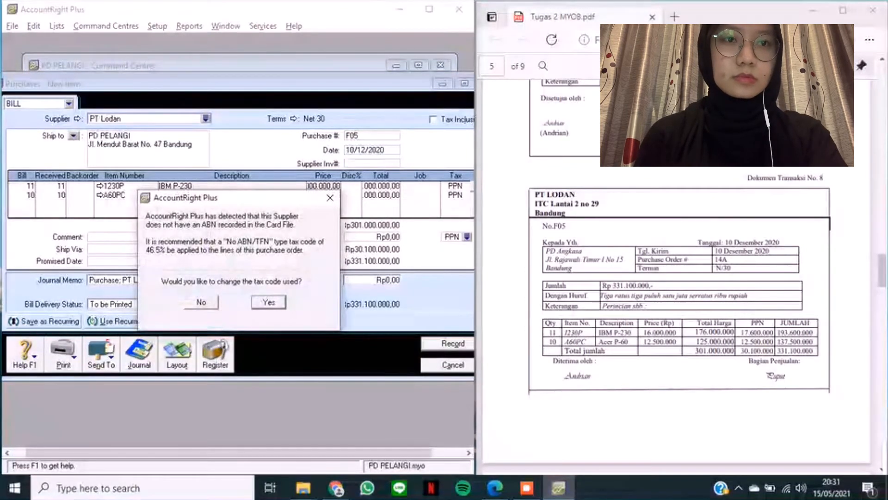
{"action": "key", "text": "n"}
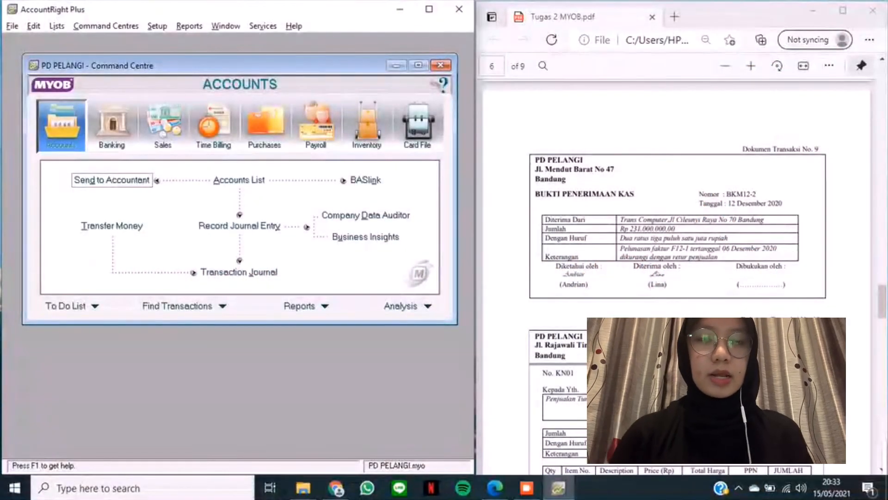
- Start a received customer payment in Sales for Trans Computer
{"action": "left_click", "coordinate": [163, 125]}
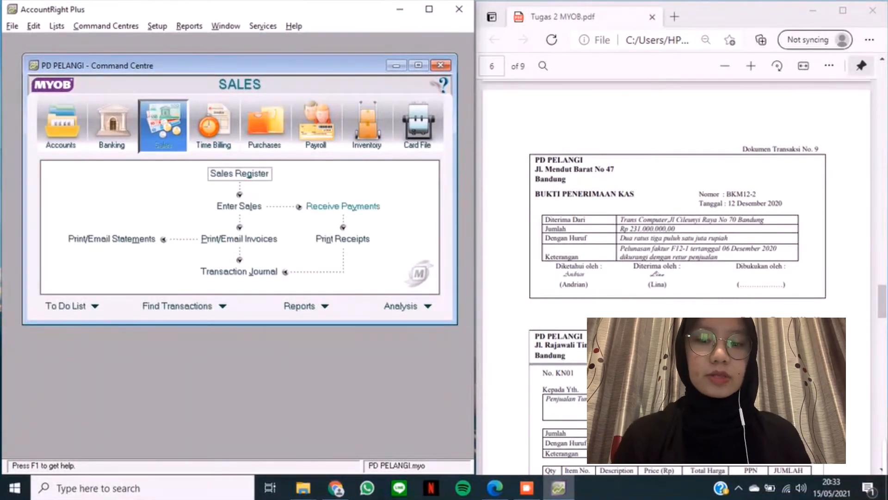
{"action": "left_click", "coordinate": [343, 205]}
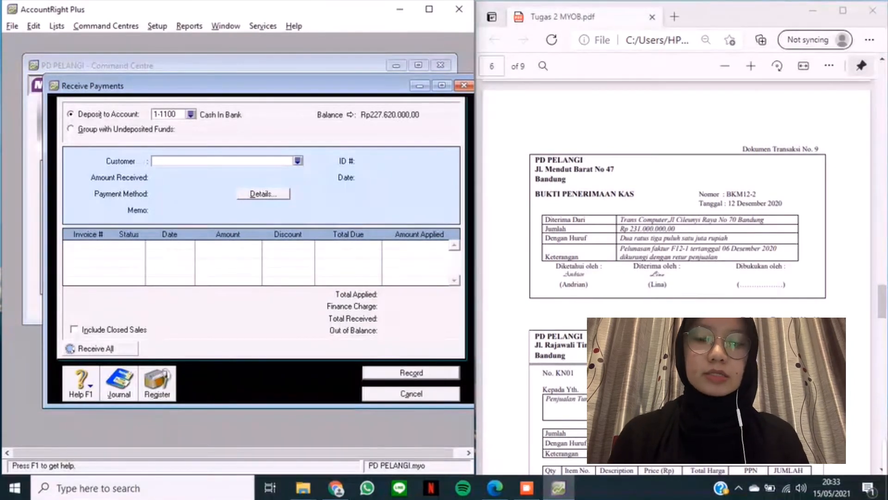
{"action": "key", "text": "Tab"}
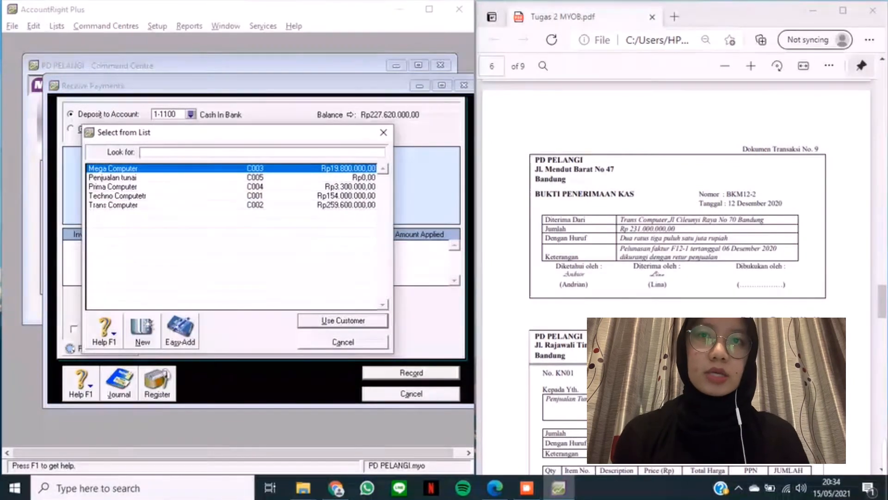
{"action": "type", "text": "Trans Computer"}
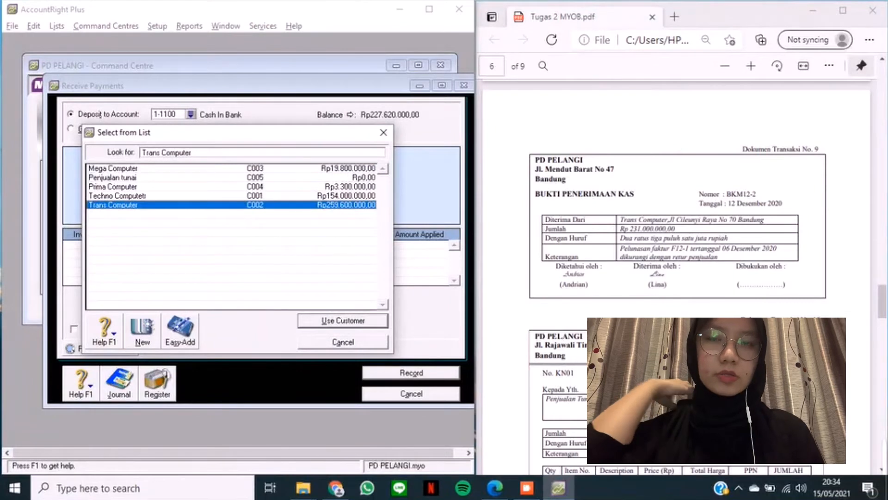
{"action": "key", "text": "Return"}
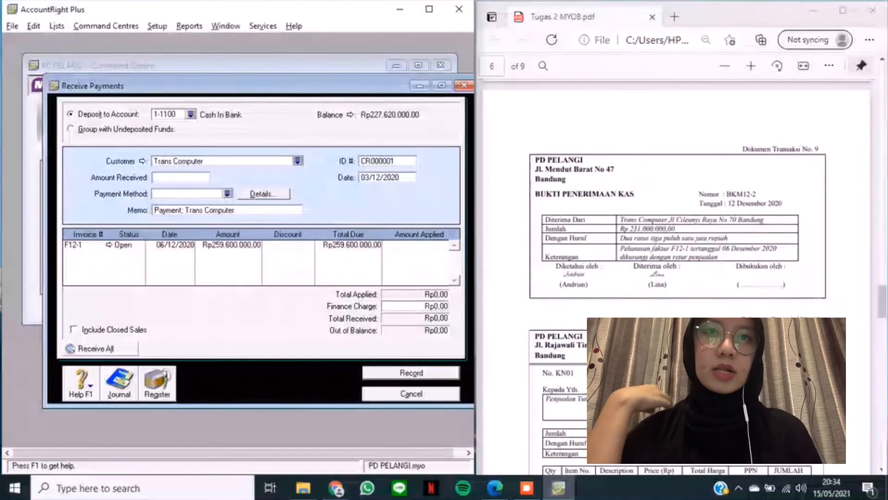
- Set the payment's ID to BKM12-2 and its date to 12/12/2020
{"action": "key", "text": "Tab"}
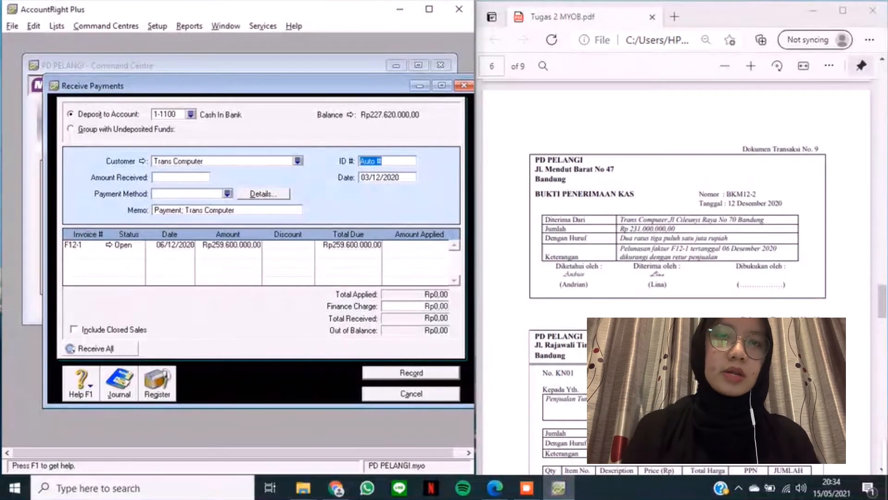
{"action": "type", "text": "BKM12"}
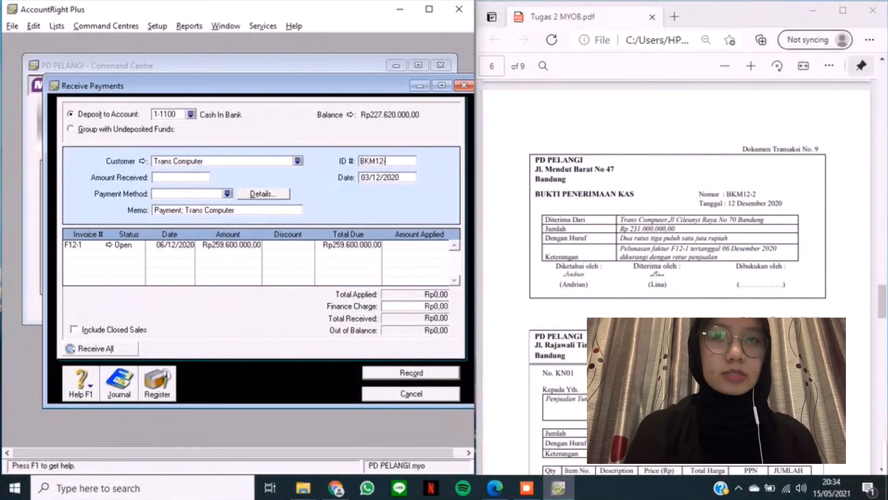
{"action": "type", "text": "-2"}
{"action": "key", "text": "Tab"}
{"action": "type", "text": "12"}
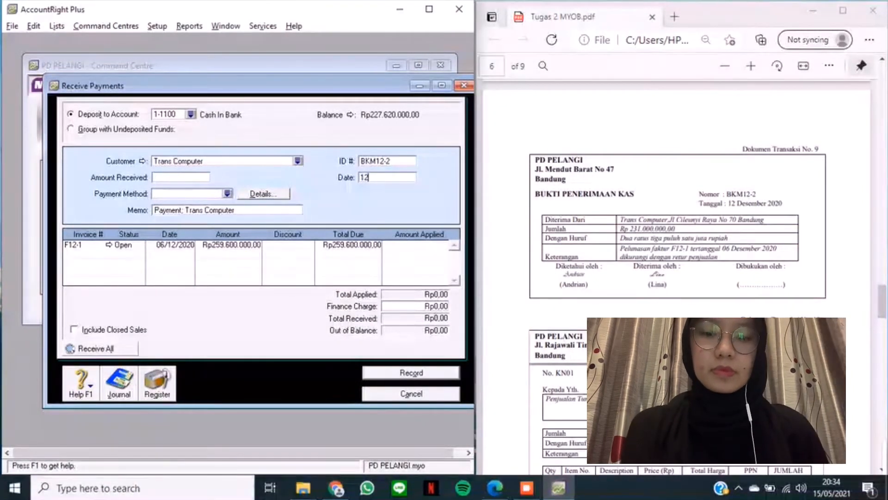
{"action": "type", "text": "/12/2020"}
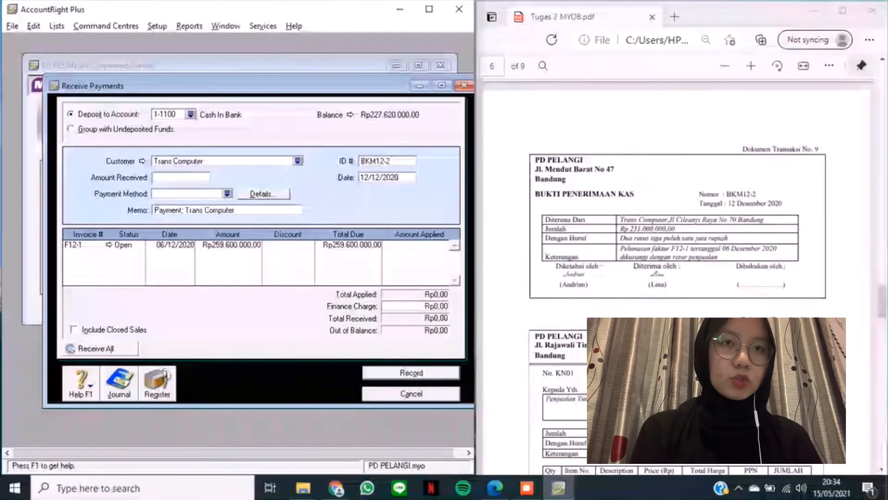
{"action": "key", "text": "Tab"}
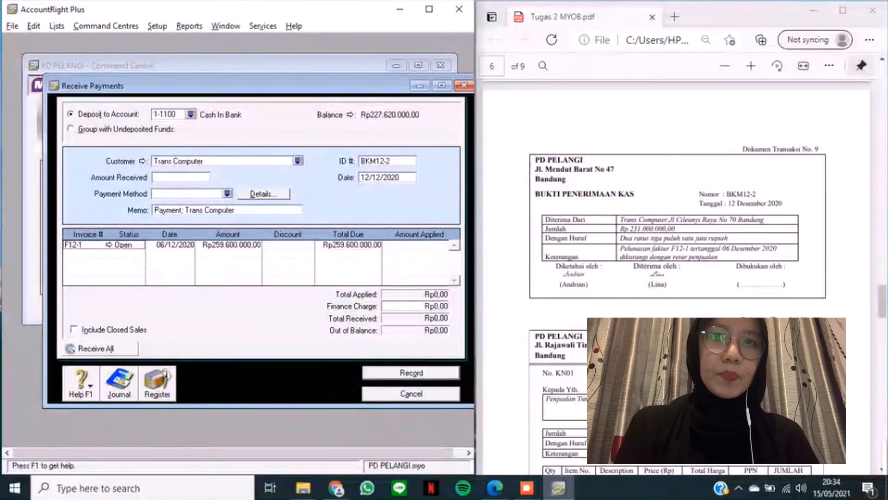
- Enter Rp231.000.000 as the amount received and choose Cheque as the payment method
{"action": "left_click", "coordinate": [181, 177]}
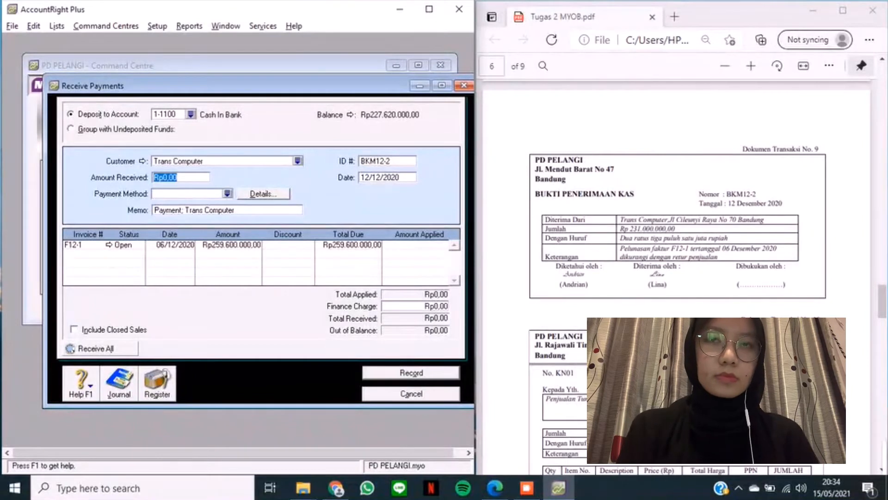
{"action": "type", "text": "23"}
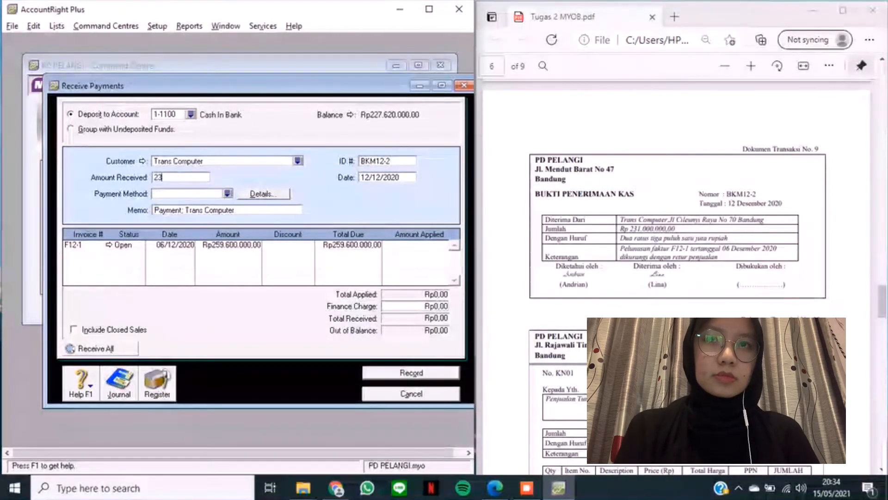
{"action": "type", "text": "1.000.0"}
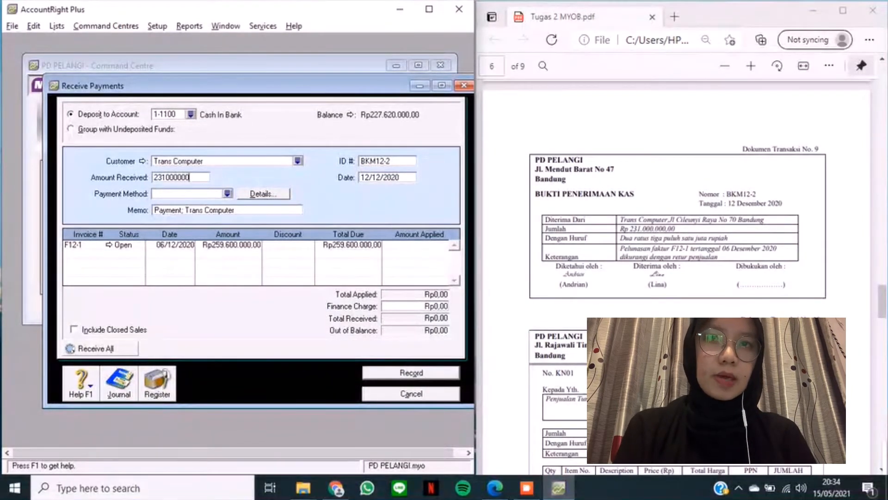
{"action": "type", "text": "00"}
{"action": "key", "text": "Tab"}
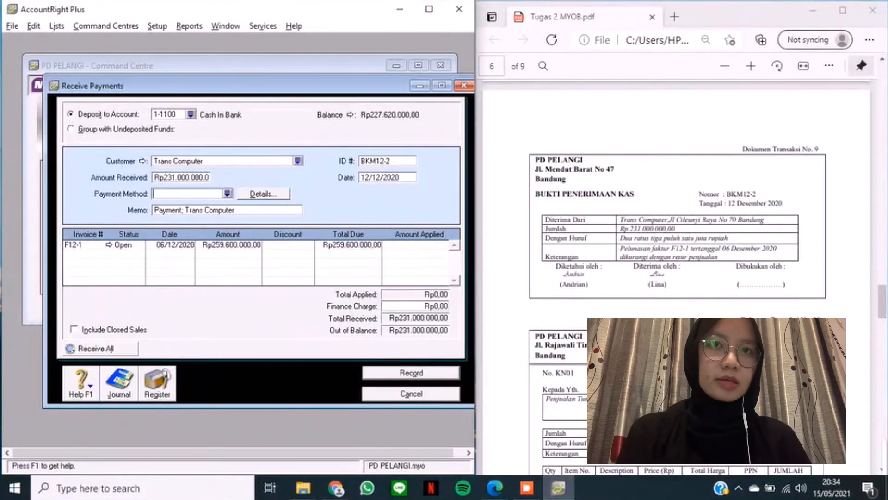
{"action": "left_click", "coordinate": [227, 193]}
{"action": "left_click", "coordinate": [213, 205]}
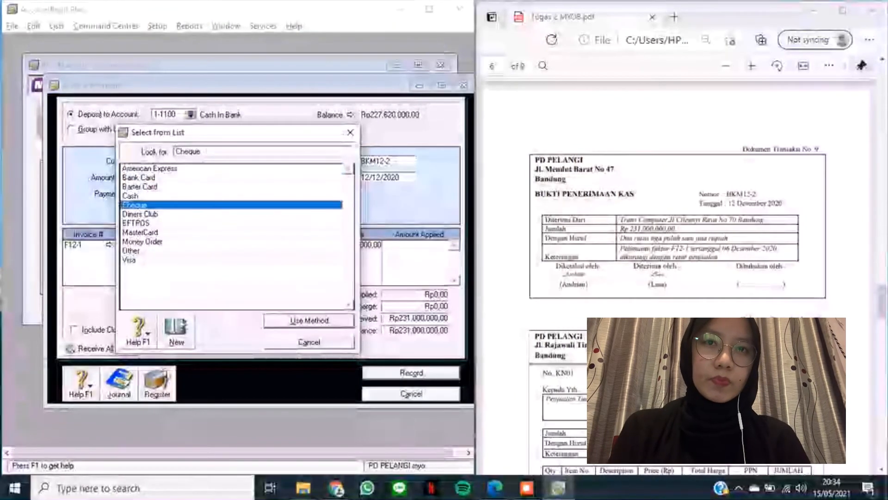
{"action": "key", "text": "Return"}
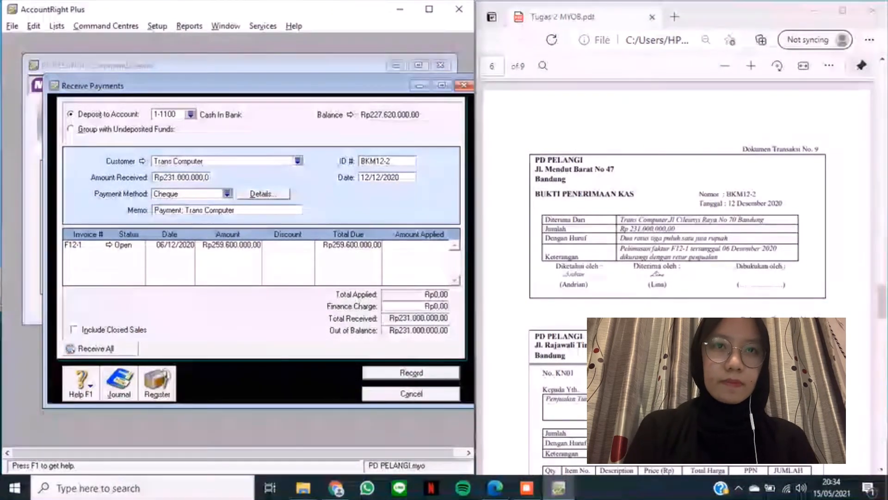
- Apply the full Rp231.000.000 received to invoice F12-1 and record the Trans Computer payment
{"action": "left_click", "coordinate": [418, 245]}
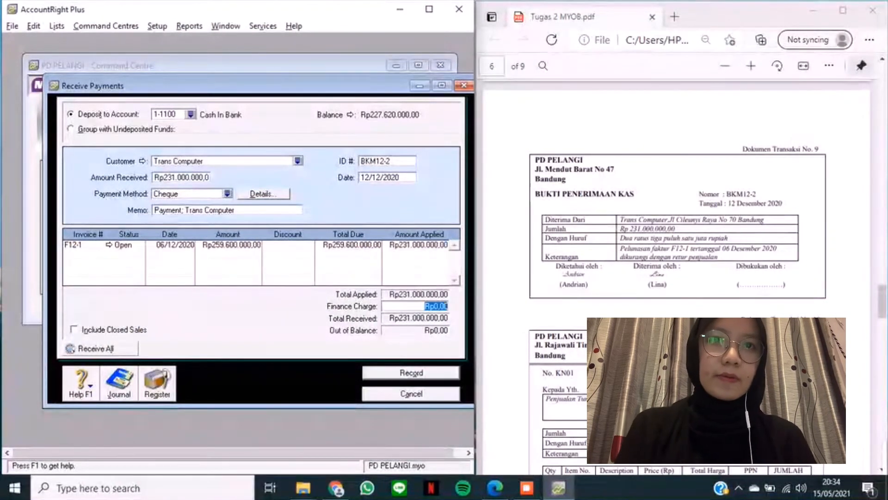
{"action": "key", "text": "Tab"}
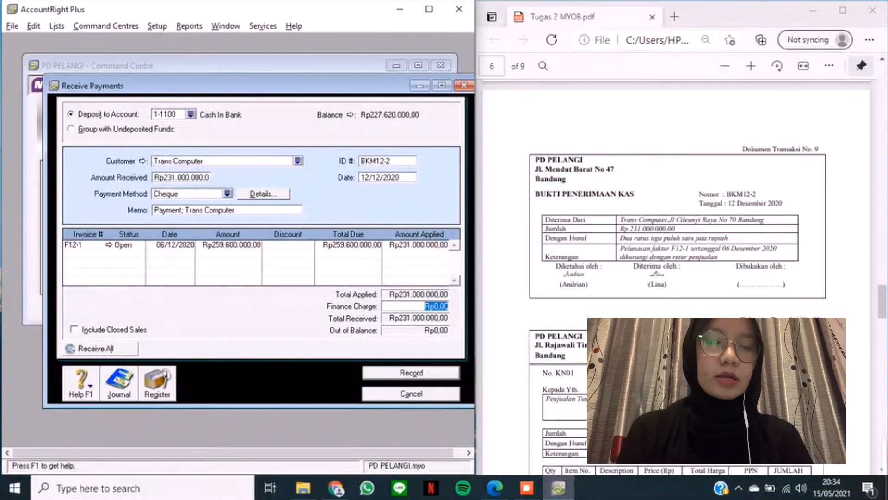
{"action": "key", "text": "Tab"}
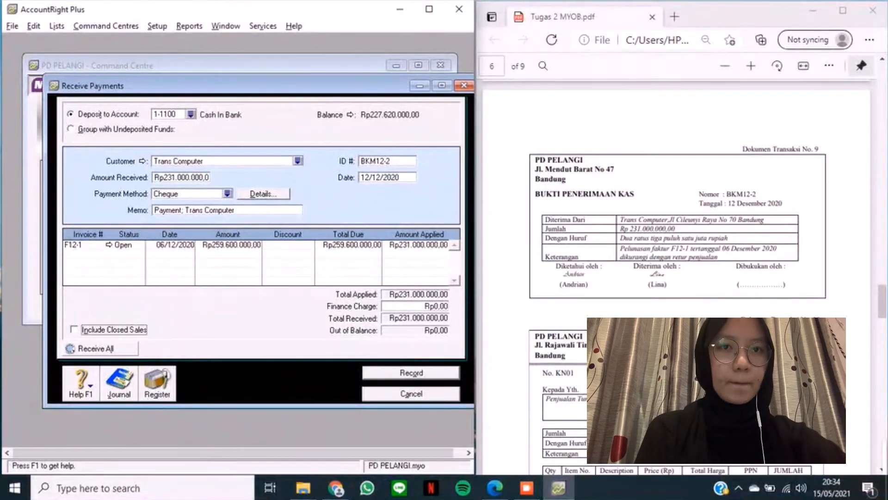
{"action": "key", "text": "Return"}
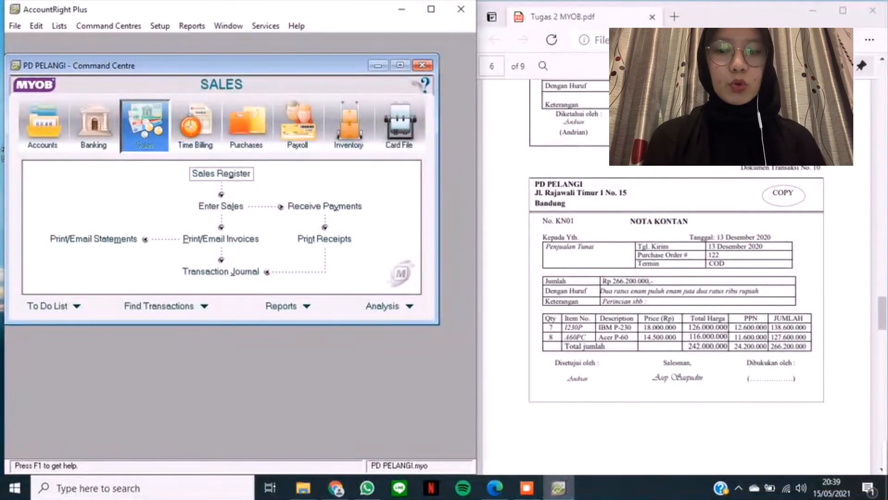
- Start a new sales invoice and create a company customer card named PENJUALAN TUNAI from its customer list
{"action": "left_click", "coordinate": [220, 205]}
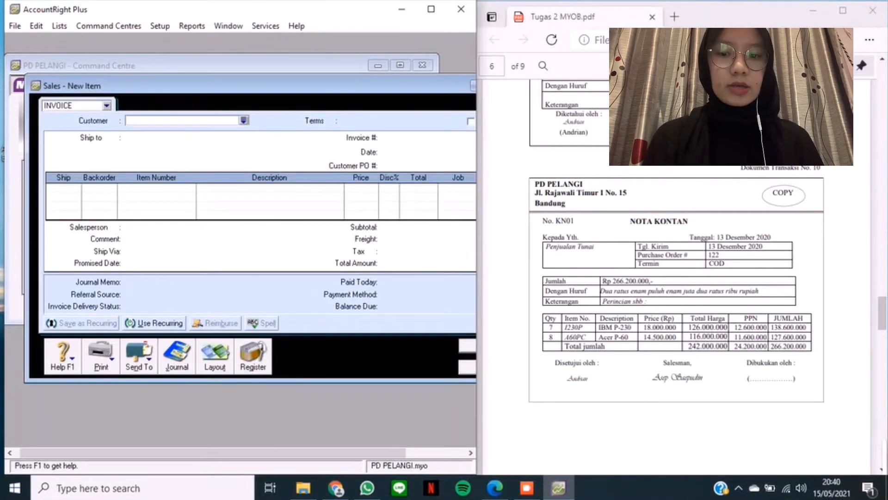
{"action": "left_click", "coordinate": [243, 120]}
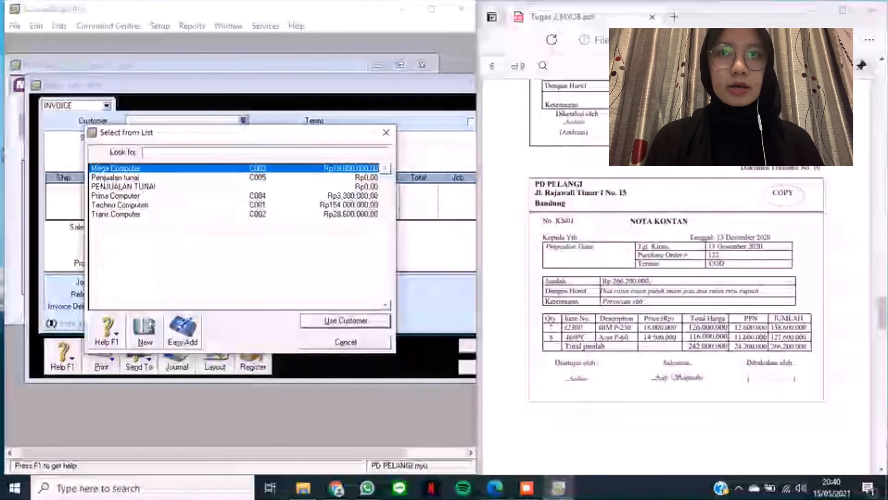
{"action": "left_click", "coordinate": [145, 331]}
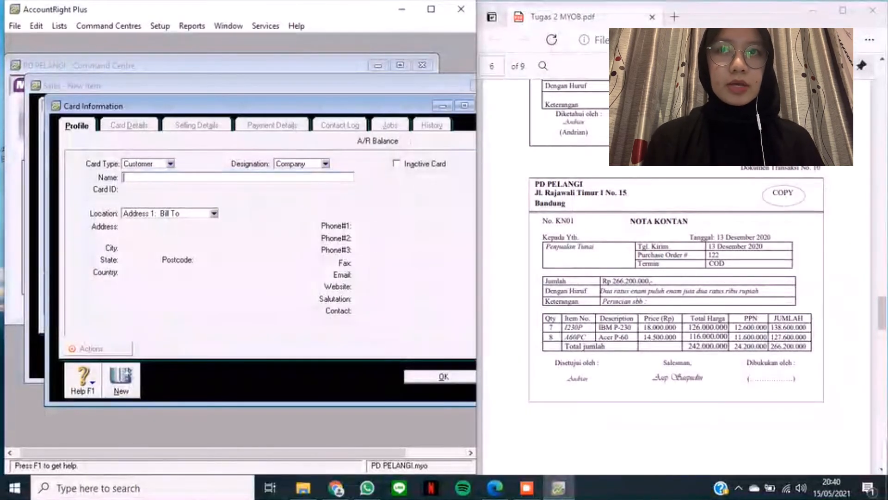
{"action": "type", "text": "PE"}
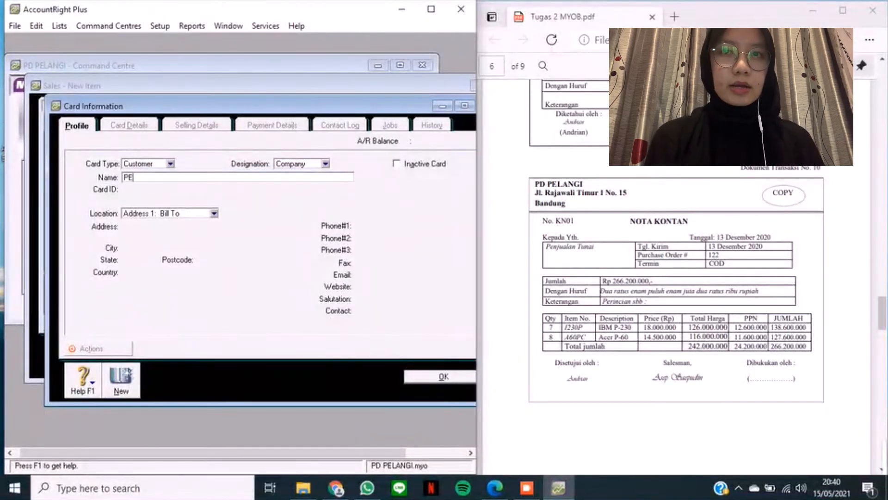
{"action": "type", "text": "NJUALAN TUNAI"}
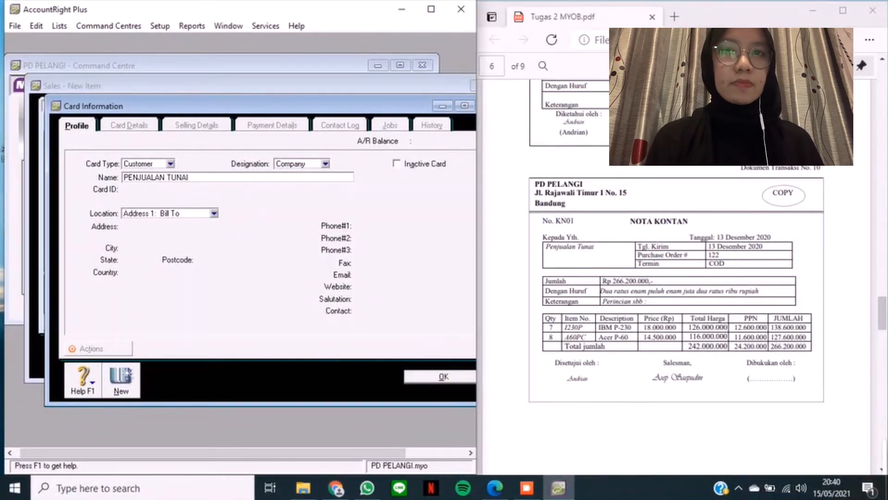
- Try C005 as the card ID for PENJUALAN TUNAI, clear it, and close the card with the ID blank
{"action": "key", "text": "Tab"}
{"action": "type", "text": "005"}
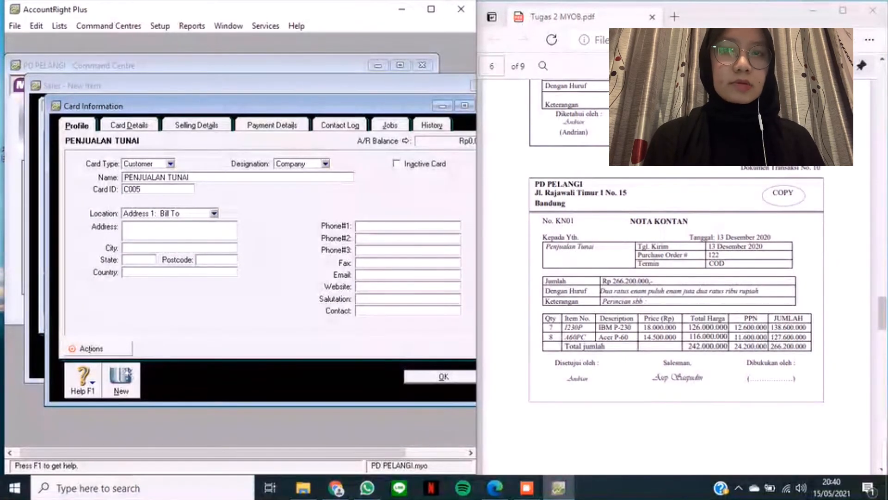
{"action": "key", "text": "BackSpace"}
{"action": "key", "text": "BackSpace"}
{"action": "key", "text": "BackSpace"}
{"action": "key", "text": "BackSpace"}
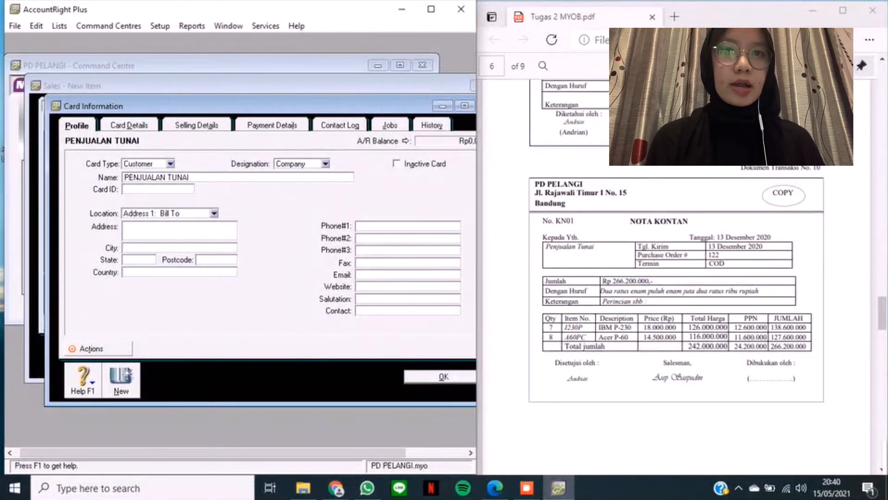
{"action": "left_click_drag", "start_coordinate": [398, 106], "coordinate": [343, 100]}
{"action": "left_click", "coordinate": [432, 99]}
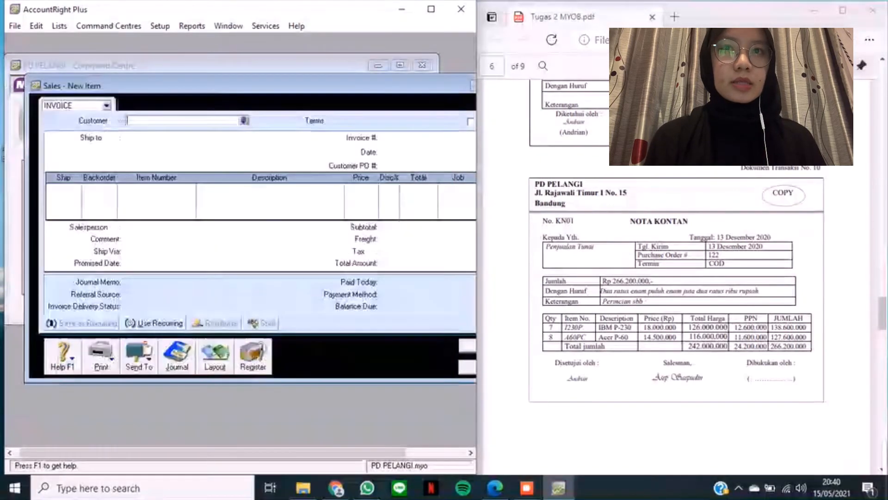
- Select the customer Penjualan tunai with card ID C005 for the new sales invoice
{"action": "left_click", "coordinate": [244, 121]}
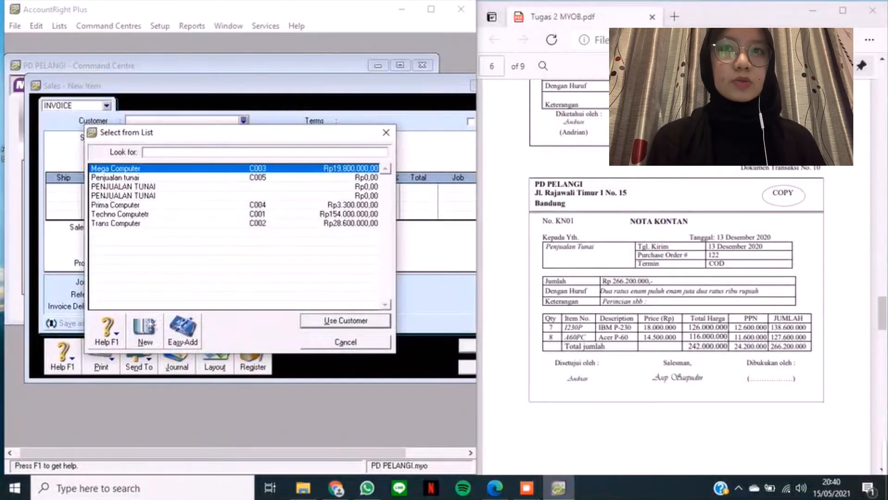
{"action": "left_click", "coordinate": [121, 178]}
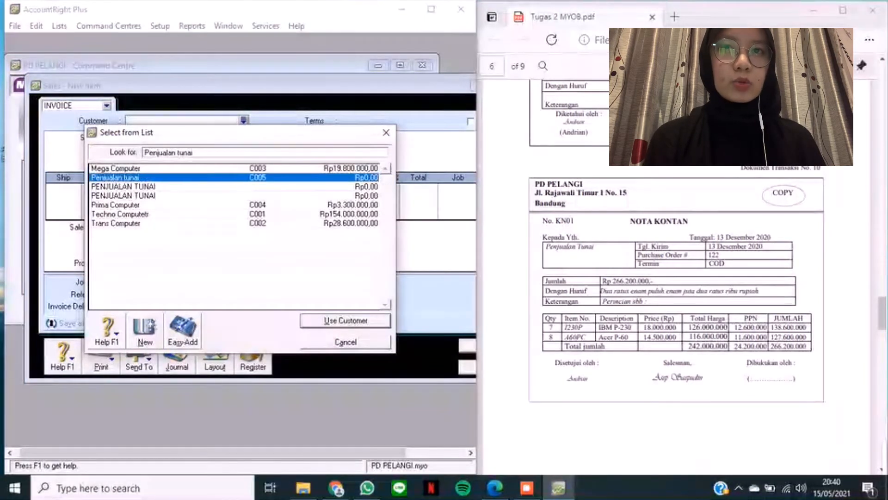
{"action": "key", "text": "Return"}
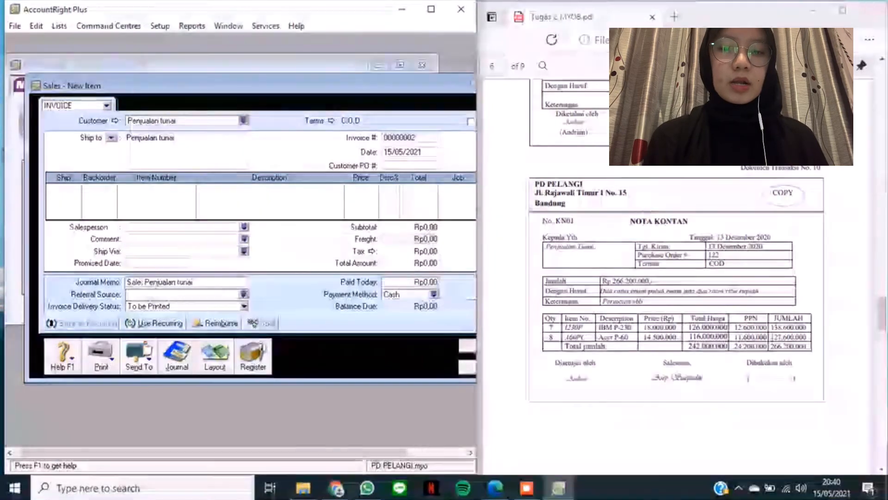
- Set the invoice number to KN01 and the invoice date to 13/12/2020
{"action": "left_click_drag", "start_coordinate": [240, 85], "coordinate": [216, 83]}
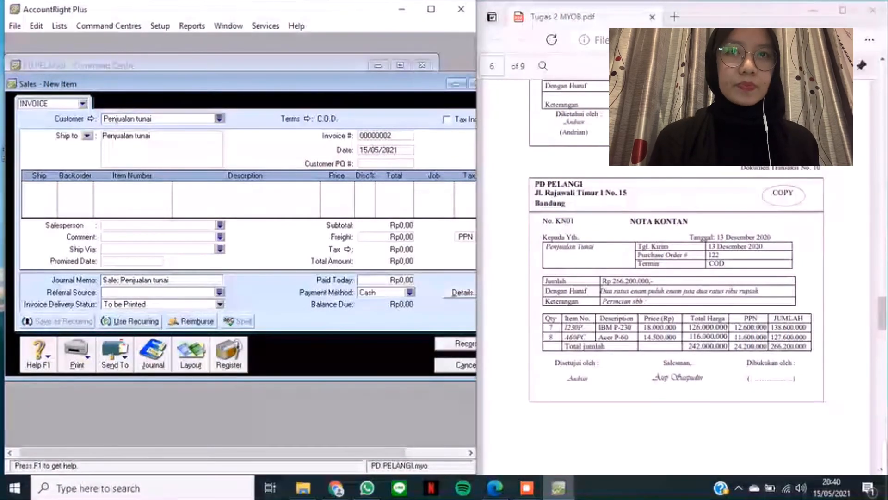
{"action": "left_click", "coordinate": [385, 135]}
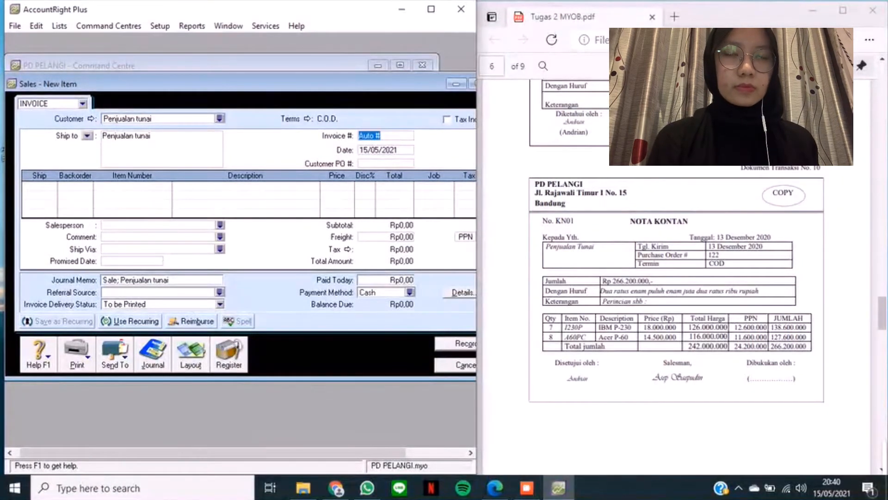
{"action": "type", "text": "KN01"}
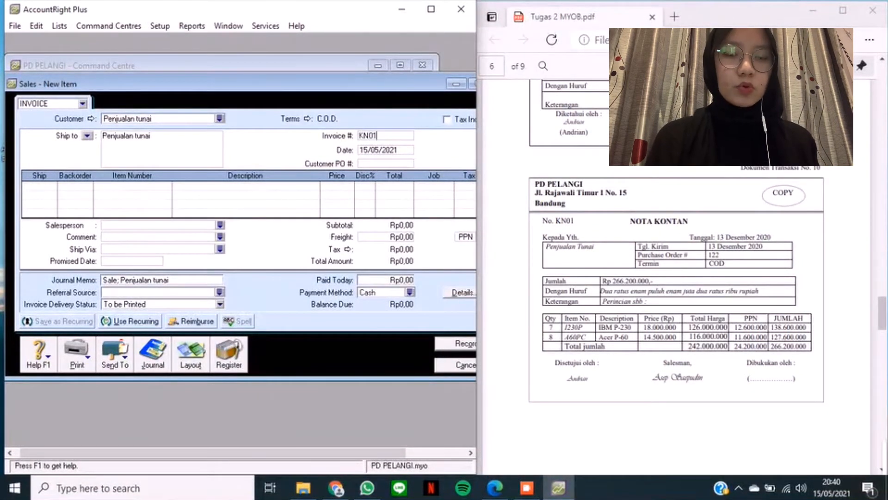
{"action": "key", "text": "Tab"}
{"action": "type", "text": "13"}
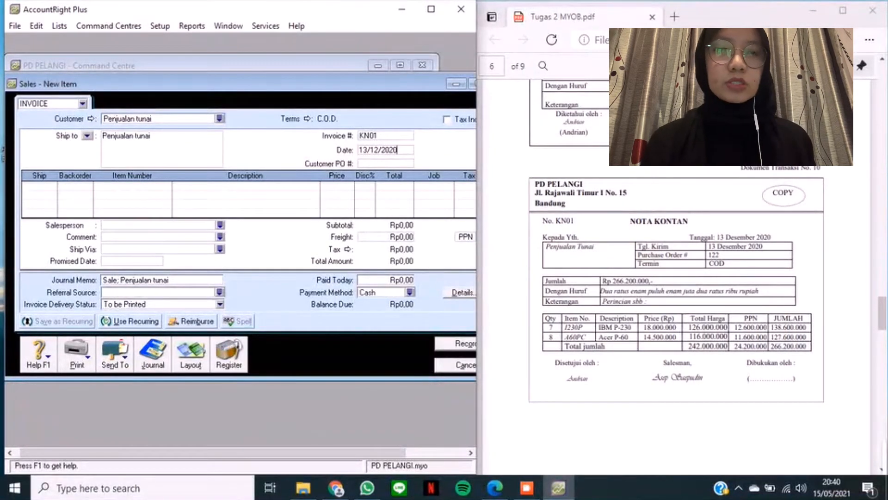
{"action": "key", "text": "Tab"}
{"action": "key", "text": "Tab"}
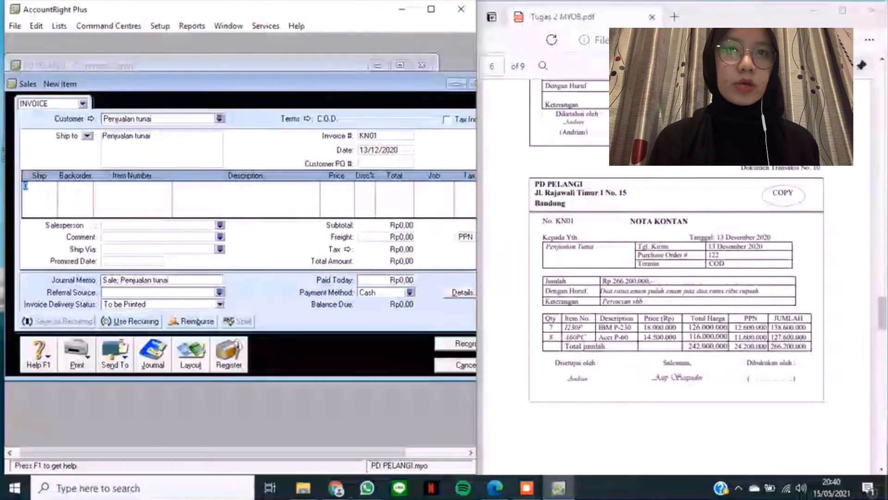
- Add an invoice line for 7 units of item 1230P (IBM P-230) at a price of Rp18.000.000 each
{"action": "type", "text": "7"}
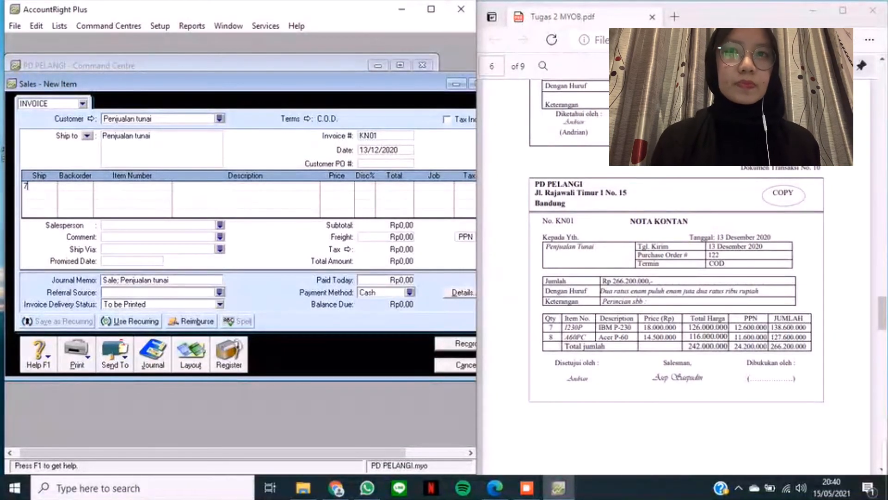
{"action": "key", "text": "Tab"}
{"action": "key", "text": "Tab"}
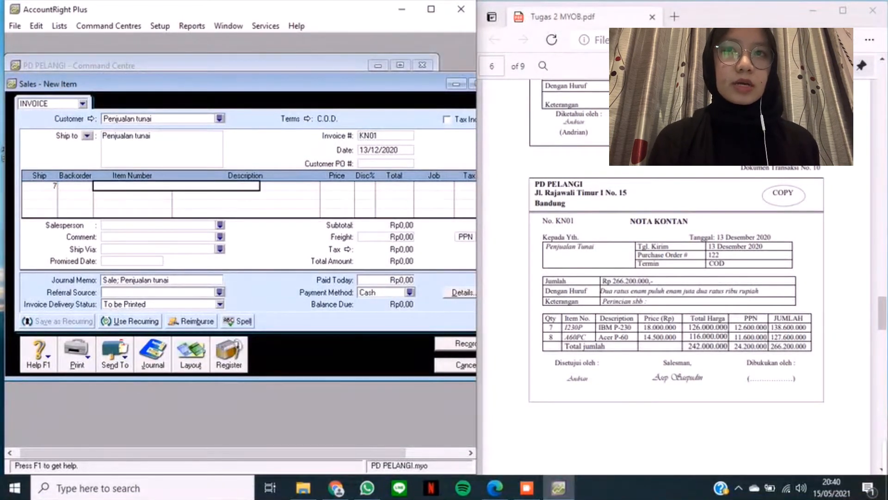
{"action": "type", "text": "1230P"}
{"action": "key", "text": "Return"}
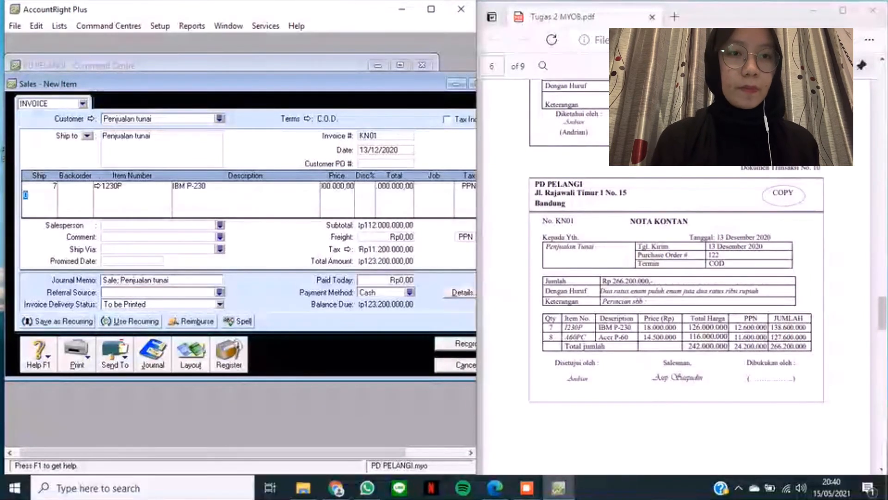
{"action": "left_click", "coordinate": [338, 186]}
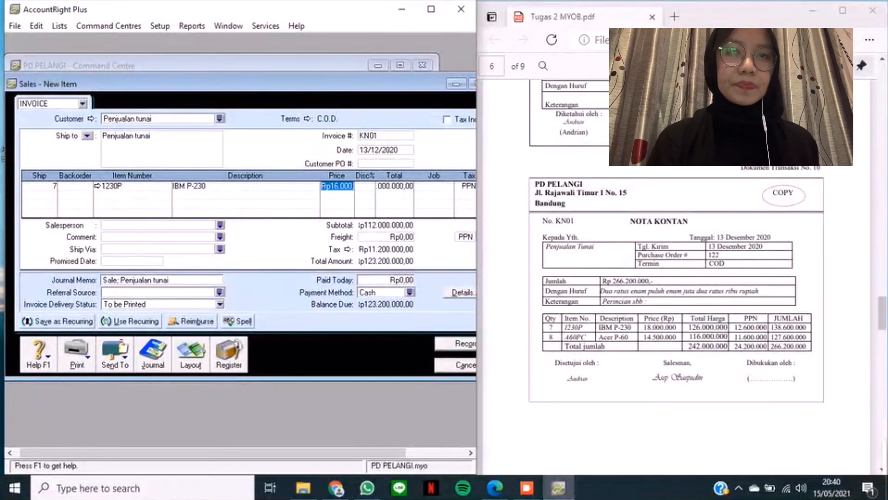
{"action": "type", "text": "18000000"}
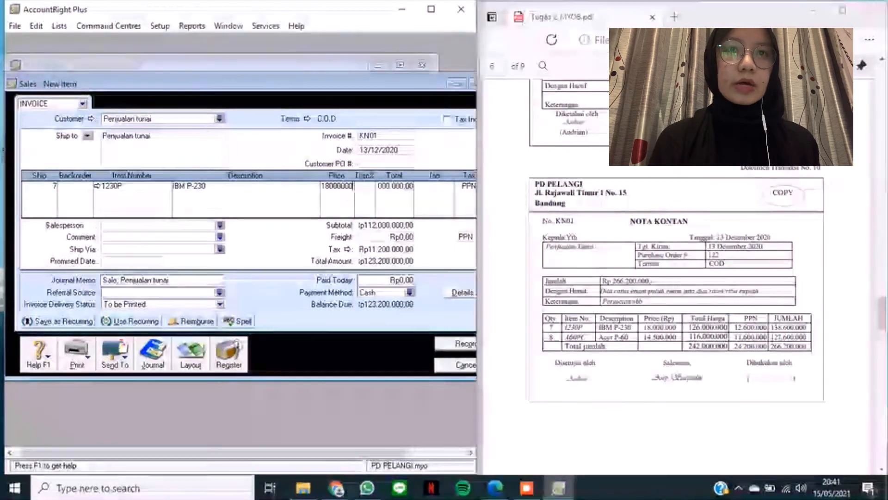
{"action": "key", "text": "Return"}
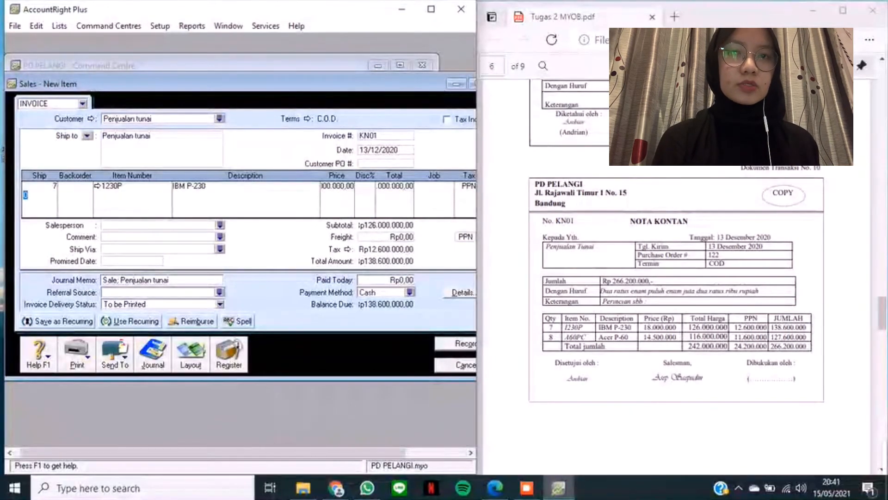
- Add a second invoice line for 8 units of item A60PC (Acer P-60) at Rp14.500.000 each
{"action": "type", "text": "8"}
{"action": "key", "text": "Tab"}
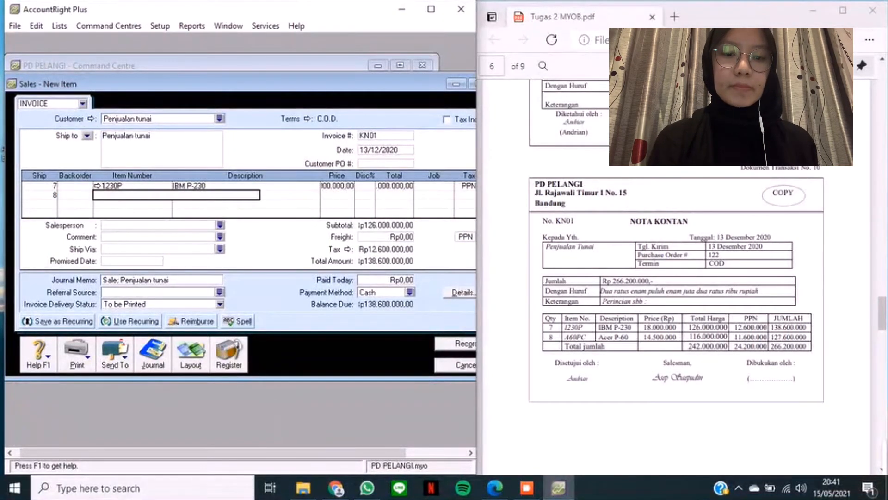
{"action": "type", "text": "A60PC"}
{"action": "key", "text": "Return"}
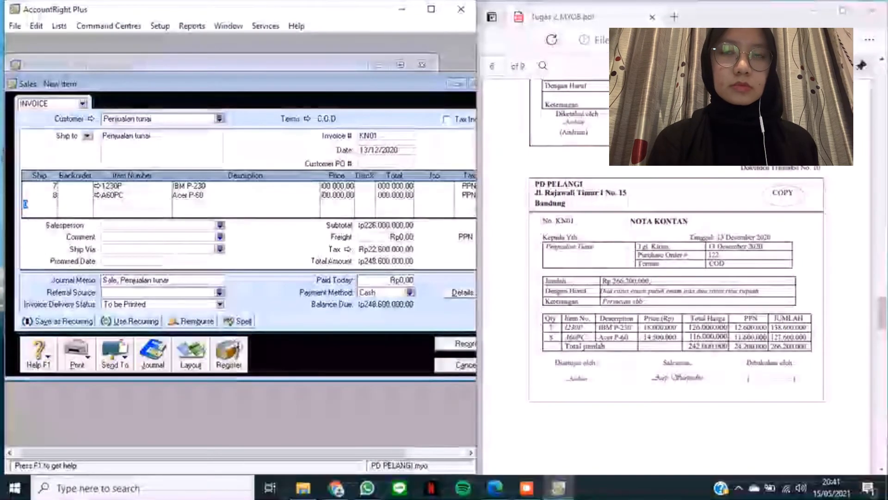
{"action": "left_click", "coordinate": [338, 195]}
{"action": "type", "text": "145"}
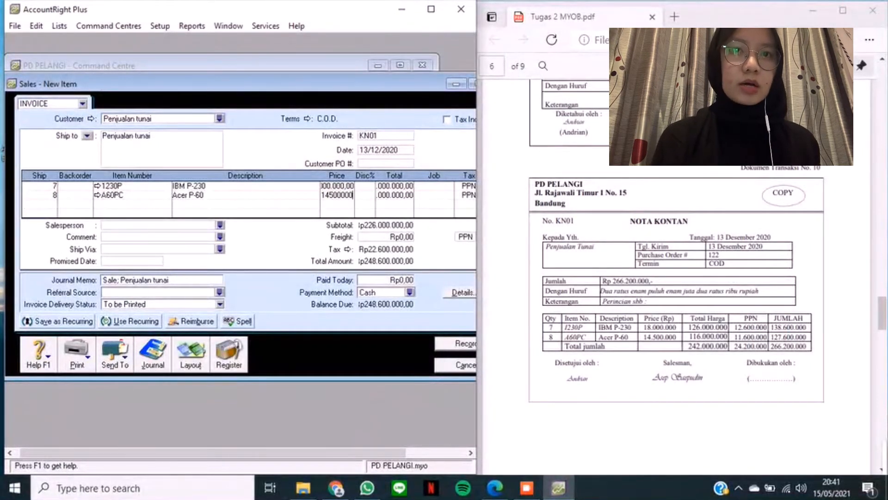
{"action": "type", "text": "00000"}
{"action": "key", "text": "Return"}
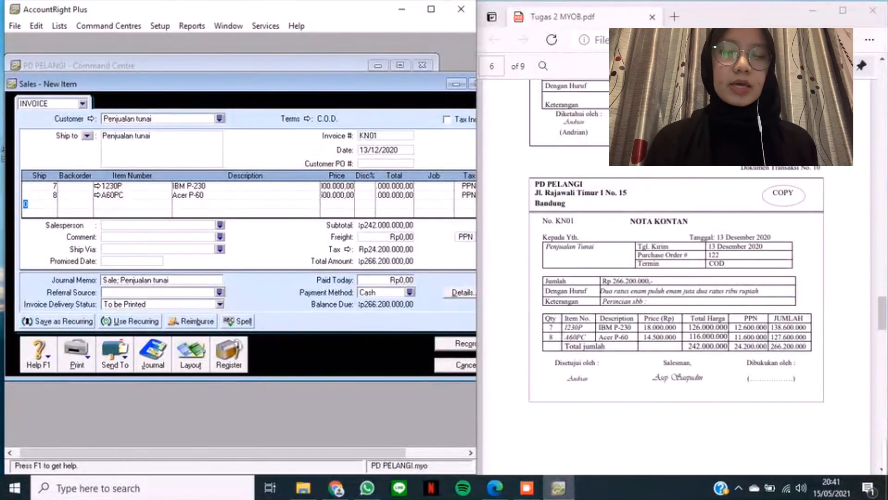
- Record the KN01 sales invoice and close the sales entry window
{"action": "left_click_drag", "start_coordinate": [231, 83], "coordinate": [216, 80]}
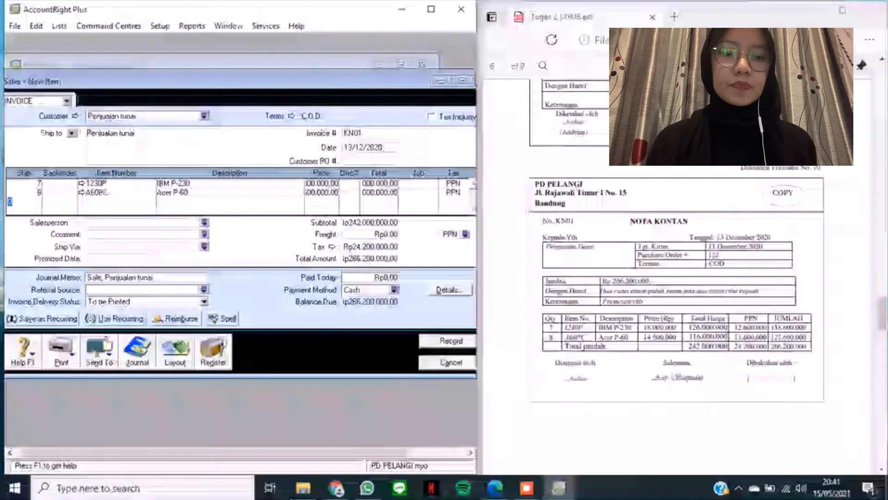
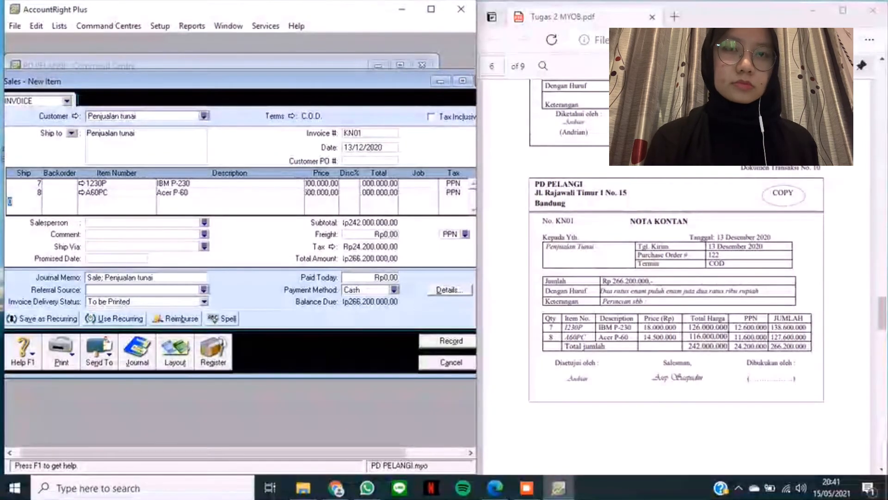
{"action": "left_click", "coordinate": [451, 341]}
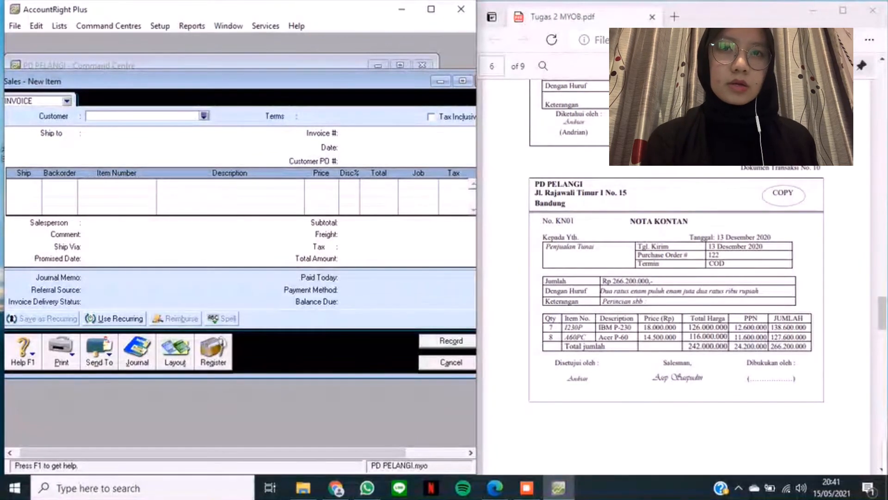
{"action": "key", "text": "Escape"}
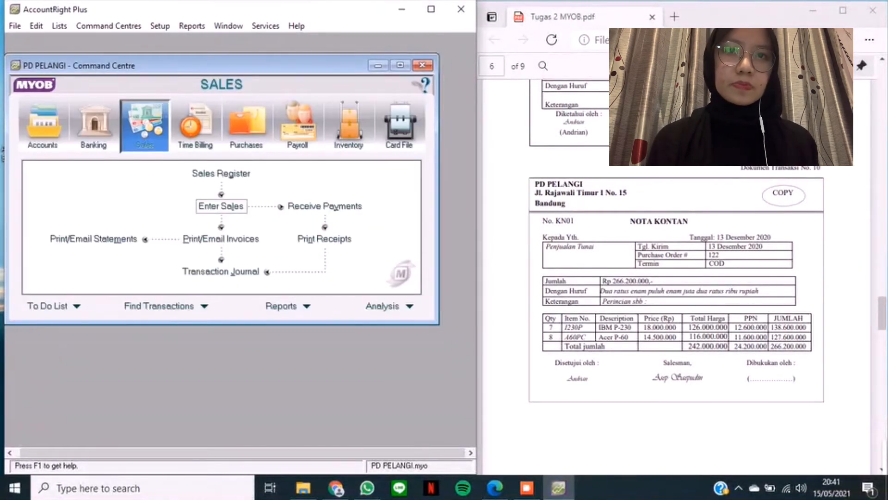
- Start a new customer payment receipt and select Penjualan tunai with card ID C005 as the customer
{"action": "left_click", "coordinate": [324, 206]}
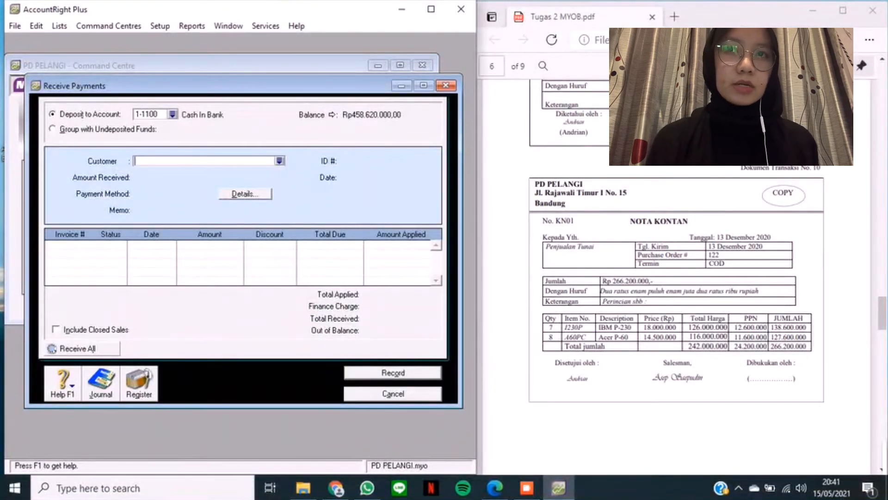
{"action": "left_click", "coordinate": [280, 160]}
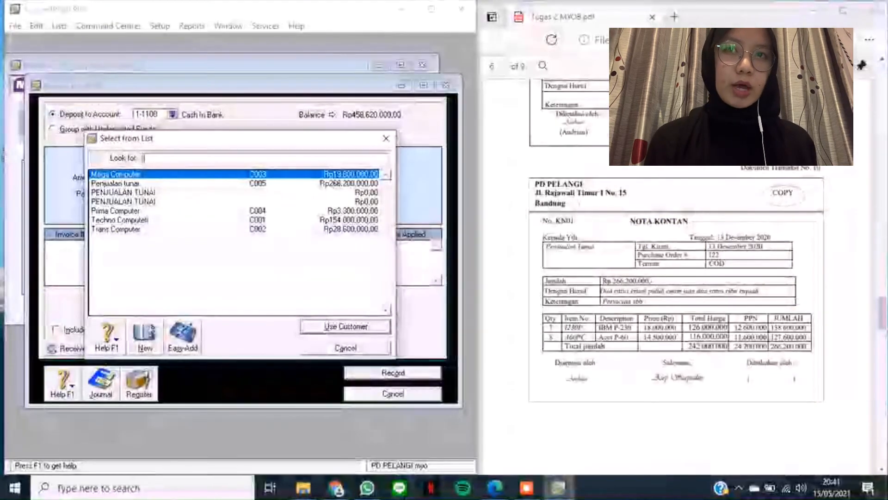
{"action": "type", "text": "Penjualan tunai"}
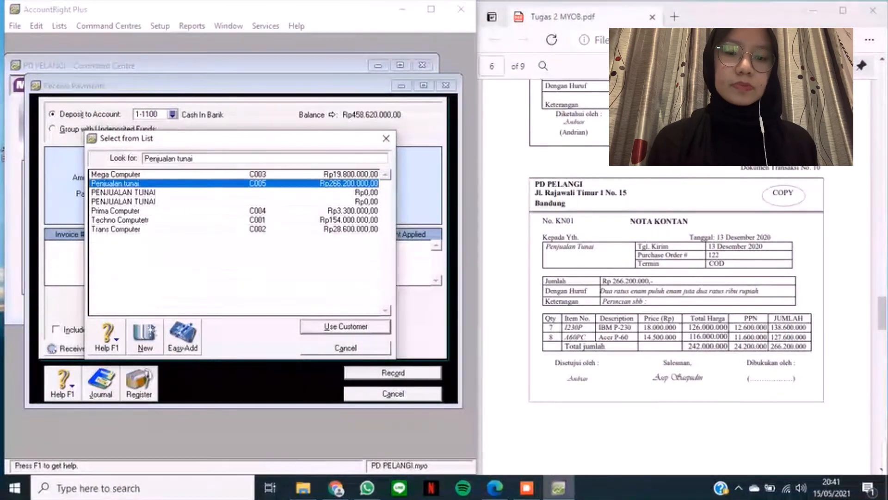
{"action": "key", "text": "Return"}
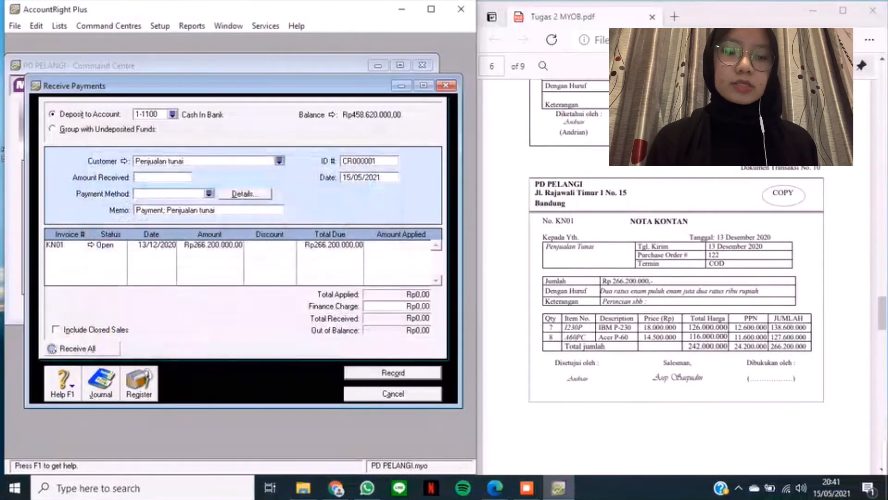
- Enter Rp266.200.000 as the amount received and choose Cash as the payment method
{"action": "key", "text": "Tab"}
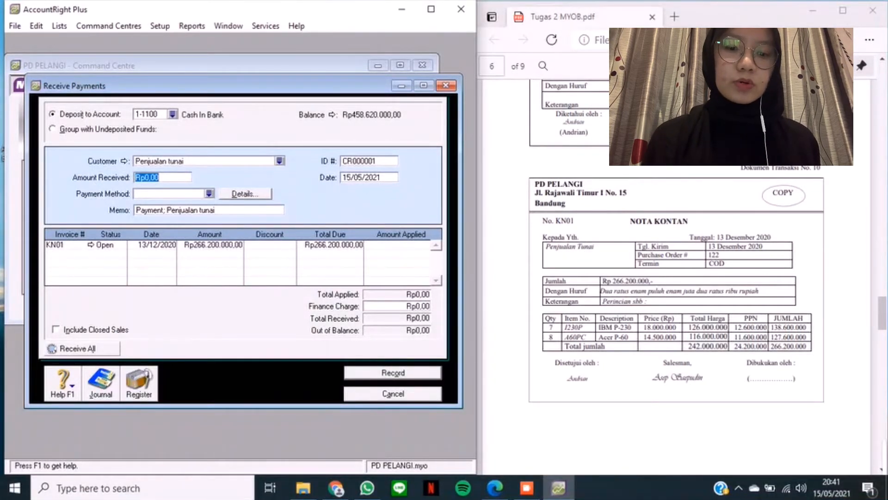
{"action": "type", "text": "26"}
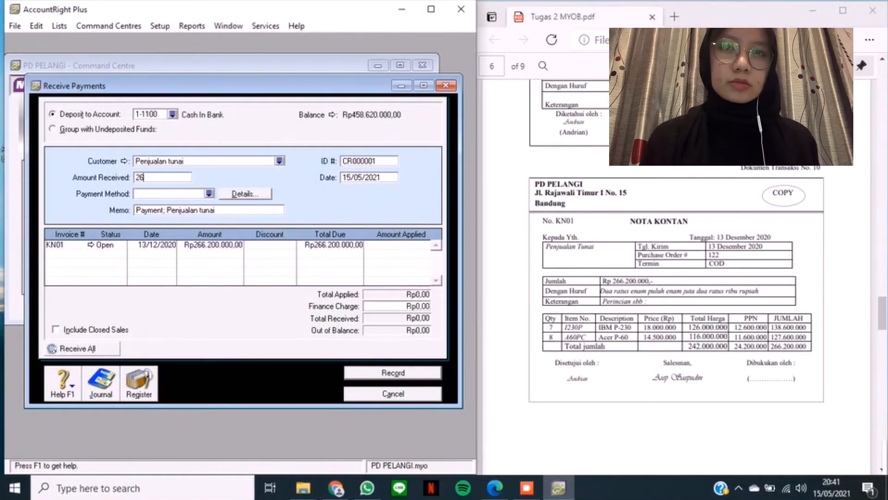
{"action": "type", "text": "6.200"}
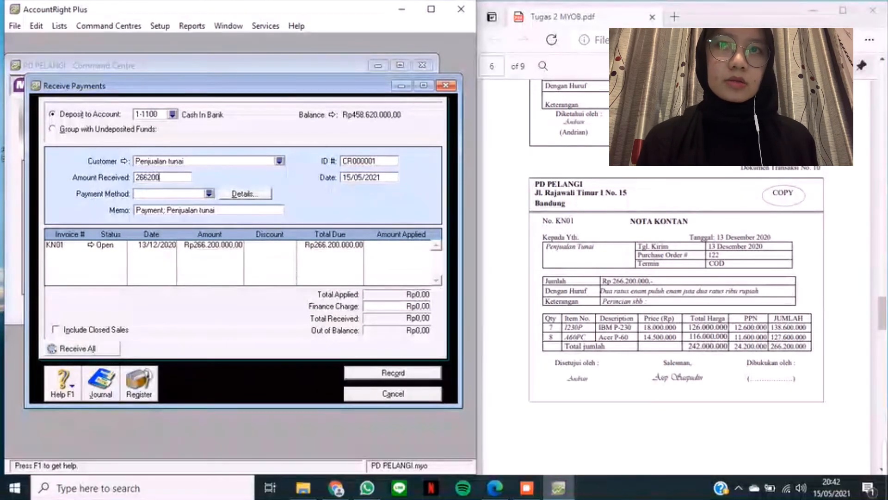
{"action": "type", "text": ".000"}
{"action": "key", "text": "Tab"}
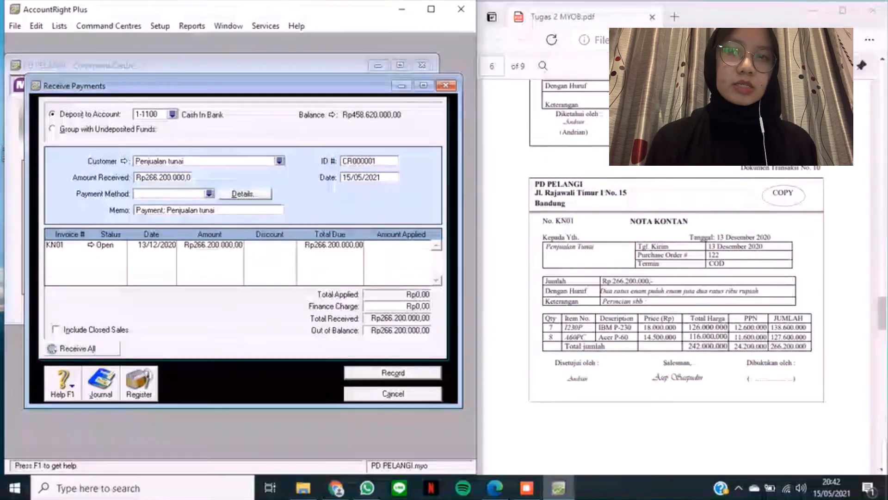
{"action": "left_click", "coordinate": [209, 193]}
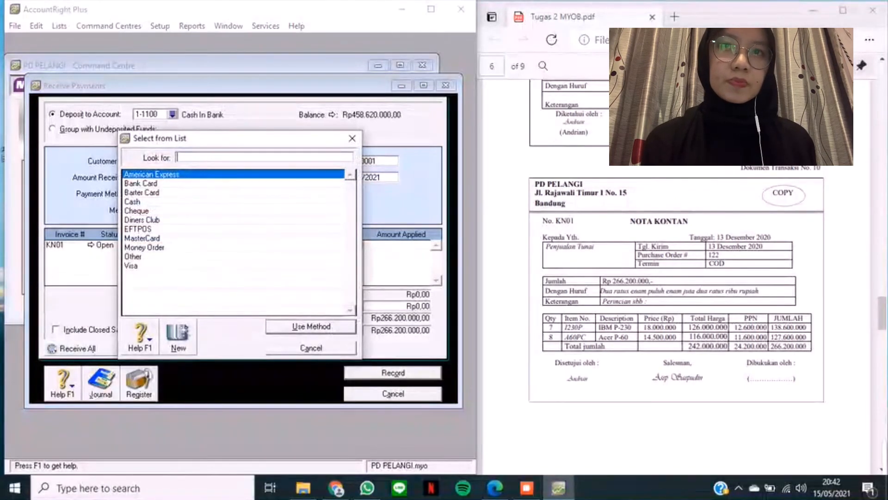
{"action": "type", "text": "Cash"}
{"action": "key", "text": "Return"}
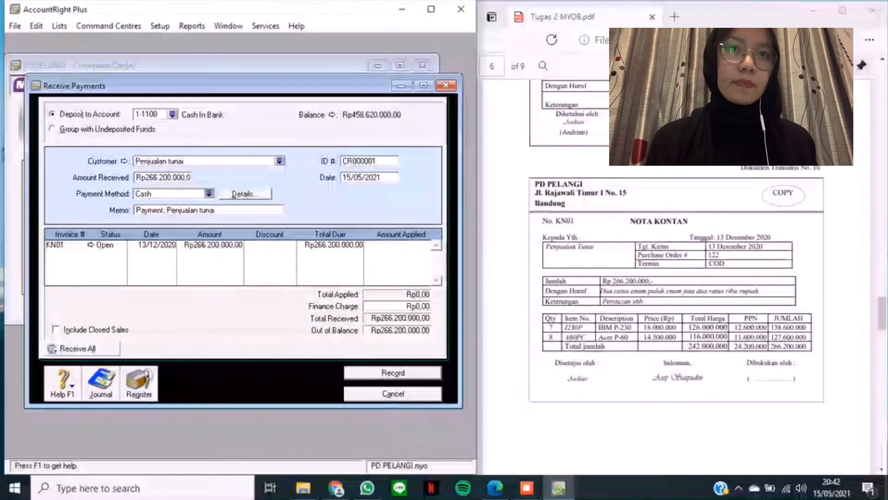
- Set the payment's ID number to KN01 and its date to 13/12/2020
{"action": "left_click", "coordinate": [365, 161]}
{"action": "type", "text": "KN01"}
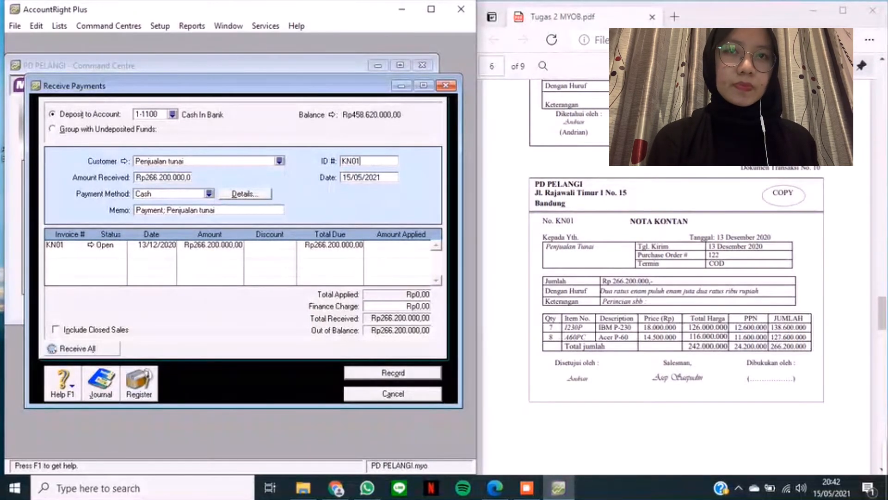
{"action": "key", "text": "Tab"}
{"action": "type", "text": "1"}
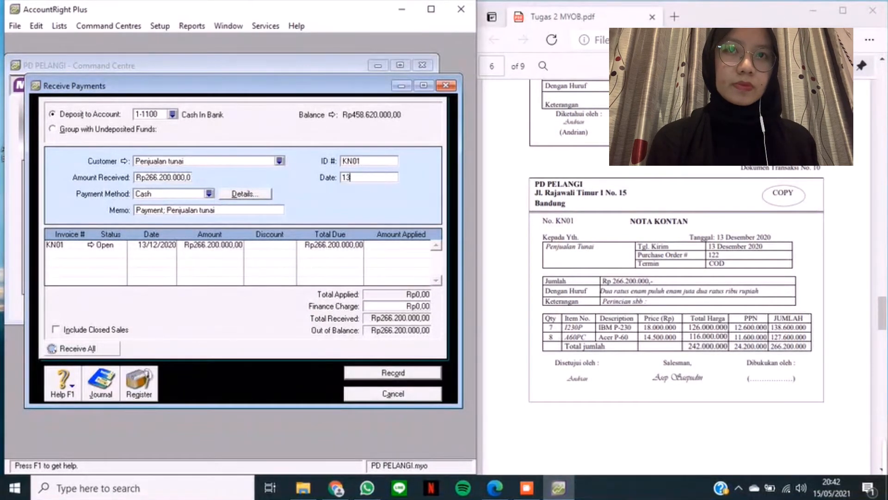
{"action": "type", "text": "3/12/2020"}
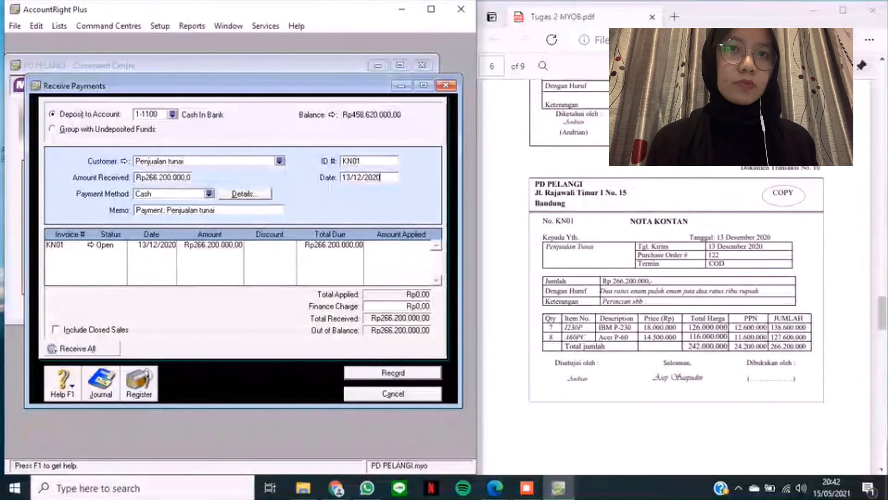
- Apply Rp266.200.000,00 of the payment to invoice KN01 and record the receipt
{"action": "key", "text": "Tab"}
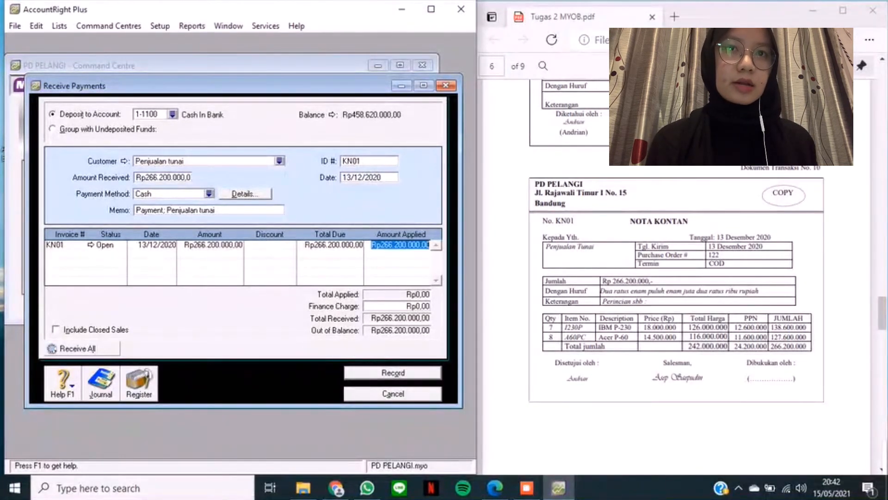
{"action": "key", "text": "Tab"}
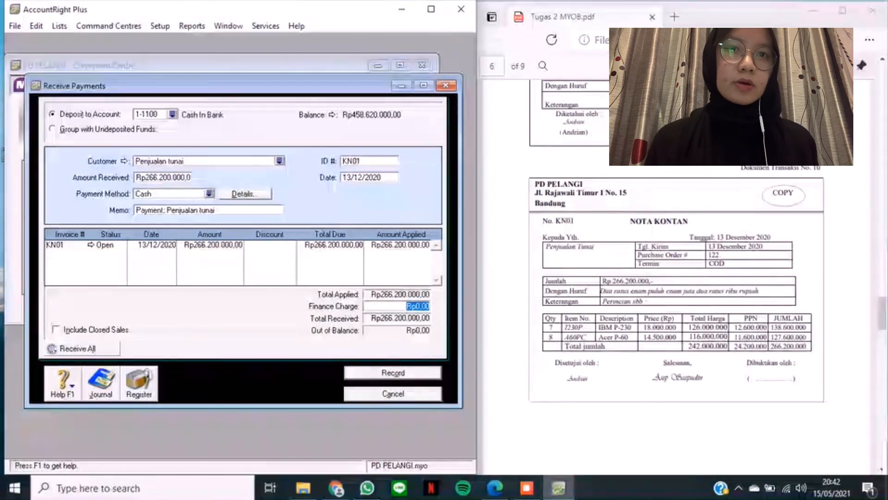
{"action": "key", "text": "Tab"}
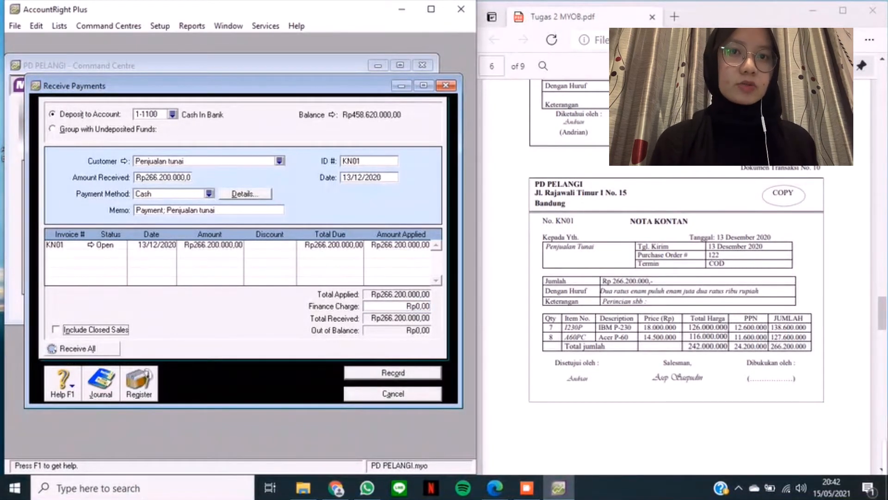
{"action": "key", "text": "Return"}
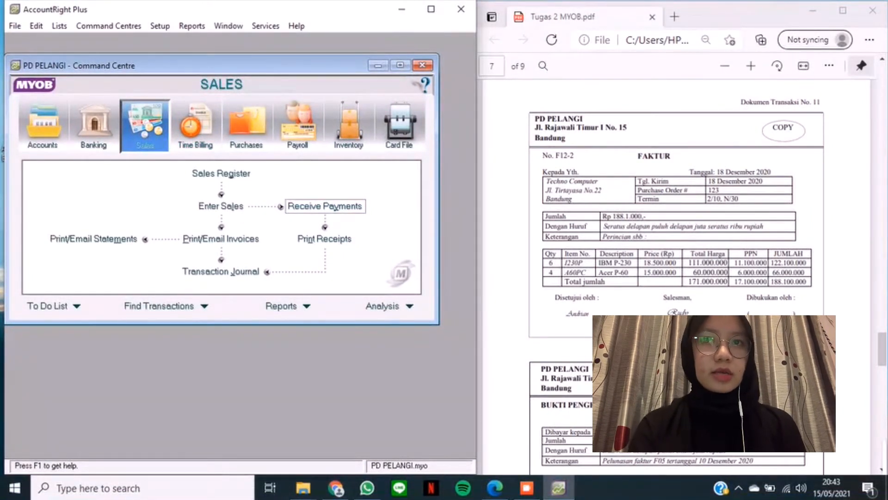
- Start a new sales invoice with the Item layout and select Techno Computetr, card C001, as the customer
{"action": "left_click", "coordinate": [221, 205]}
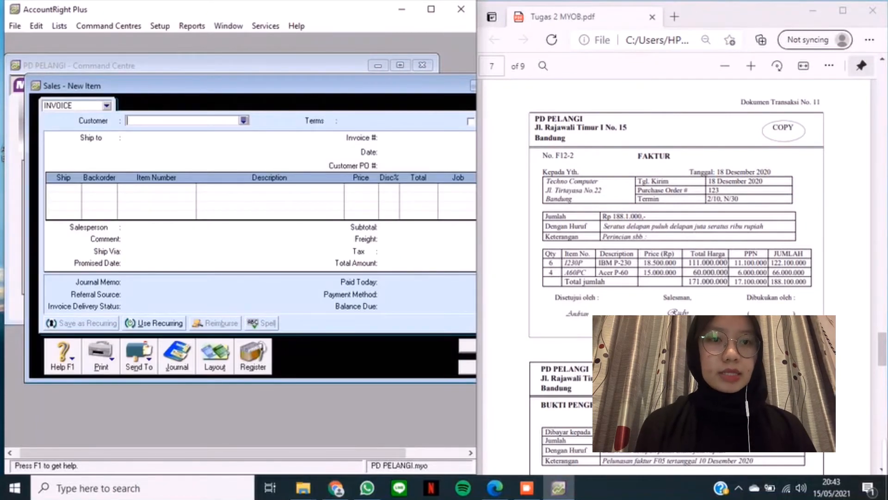
{"action": "left_click", "coordinate": [215, 356]}
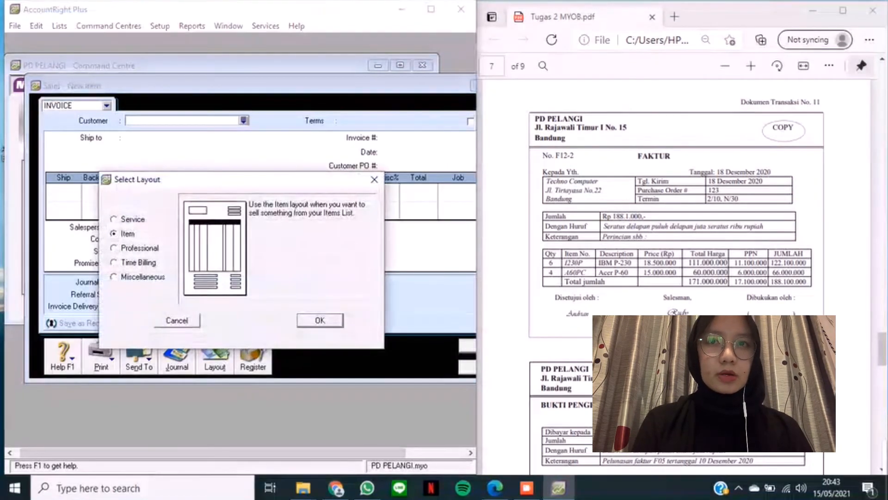
{"action": "key", "text": "Return"}
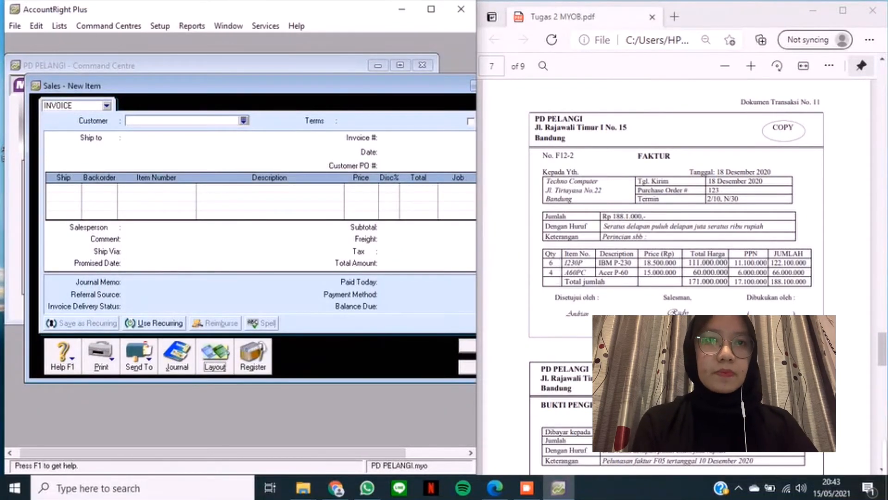
{"action": "left_click", "coordinate": [243, 120]}
{"action": "left_click", "coordinate": [148, 214]}
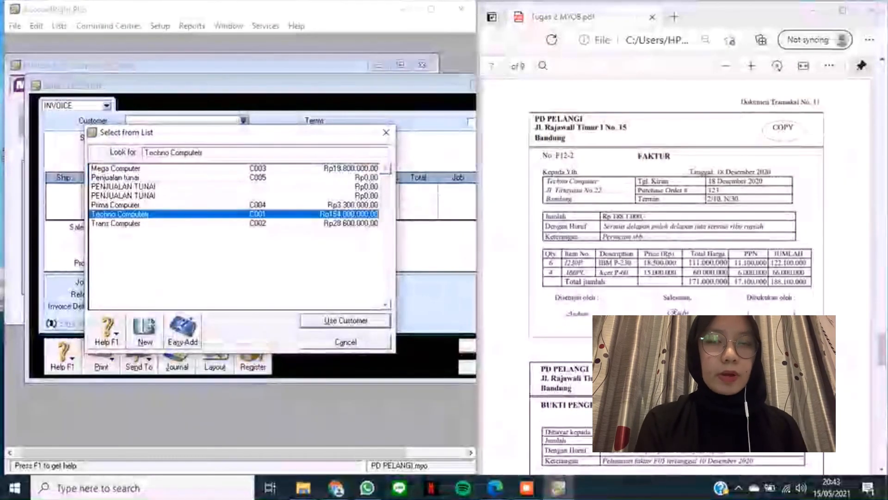
{"action": "key", "text": "Return"}
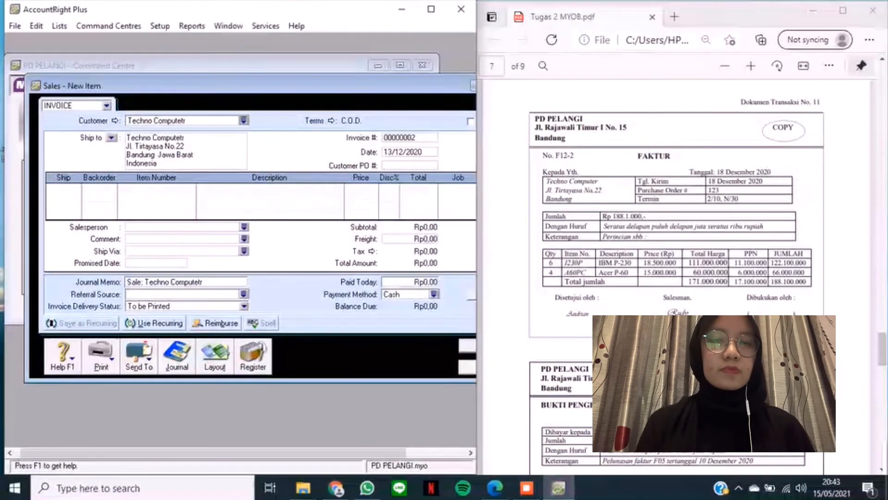
- Set the invoice's credit terms to In a Given # of Days, with 10 discount days, 30 balance due days and 2% early-payment discount
{"action": "left_click", "coordinate": [332, 121]}
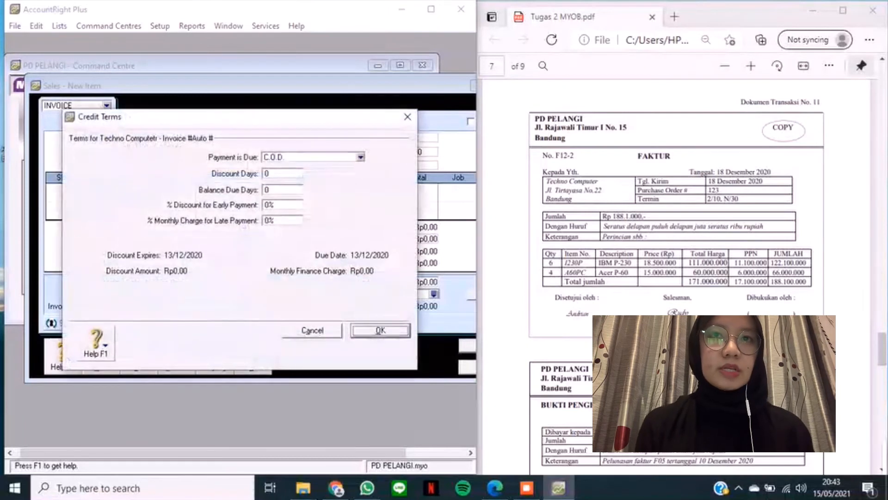
{"action": "left_click", "coordinate": [361, 158]}
{"action": "left_click", "coordinate": [308, 186]}
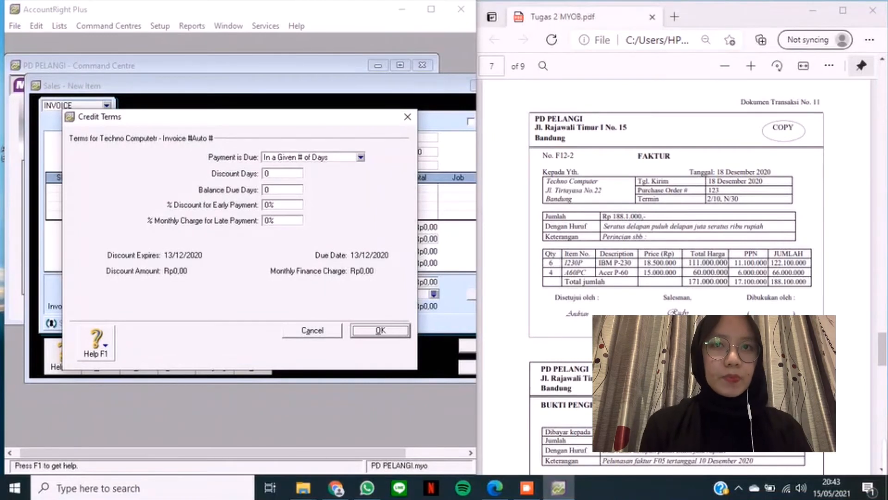
{"action": "left_click", "coordinate": [277, 174]}
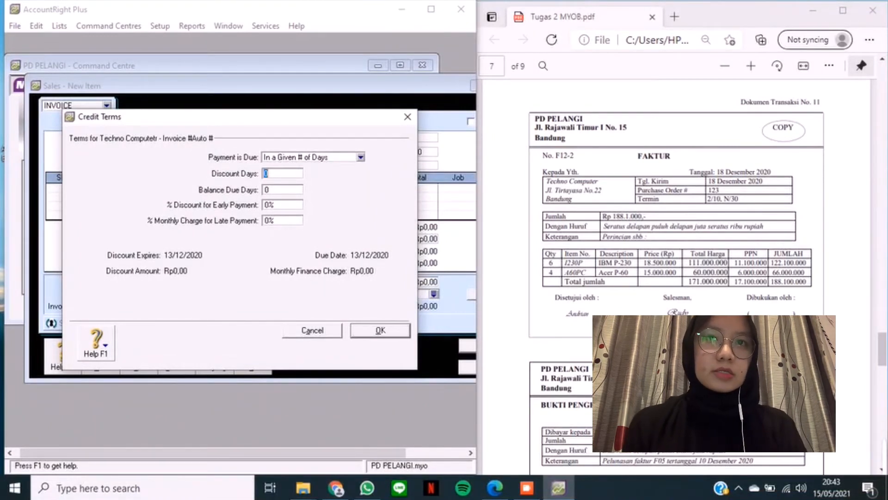
{"action": "type", "text": "10"}
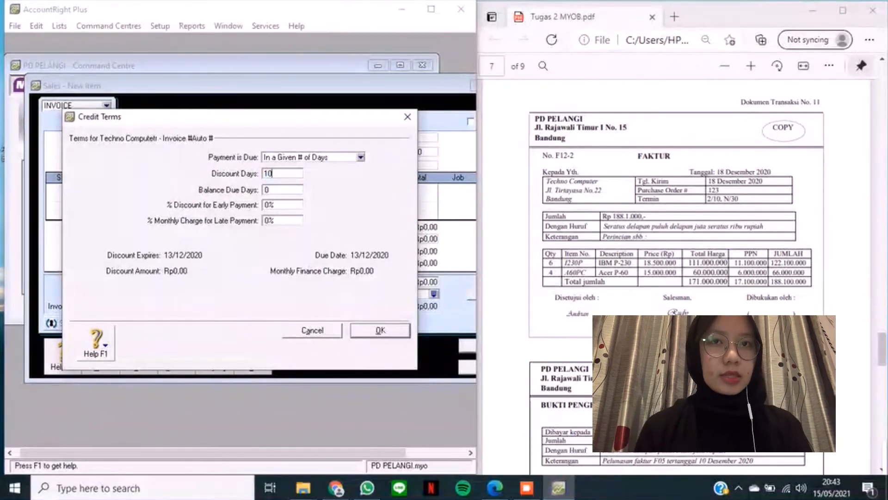
{"action": "key", "text": "Tab"}
{"action": "type", "text": "30"}
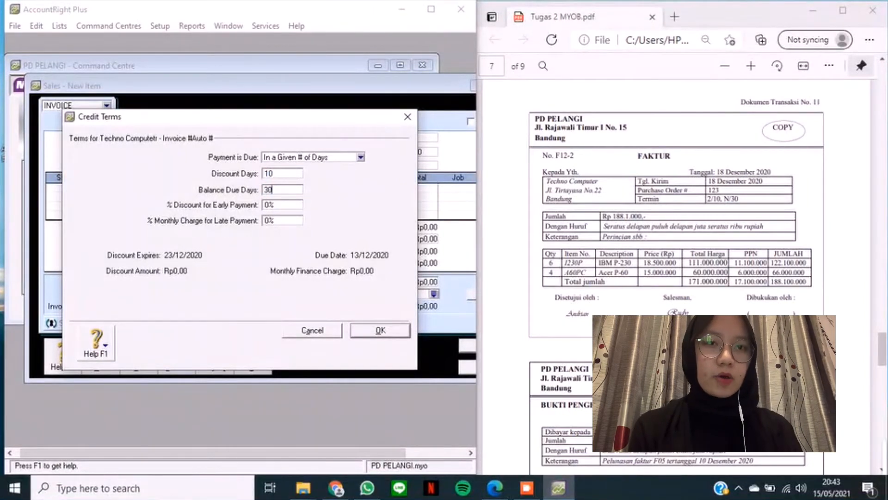
{"action": "key", "text": "Tab"}
{"action": "type", "text": "2"}
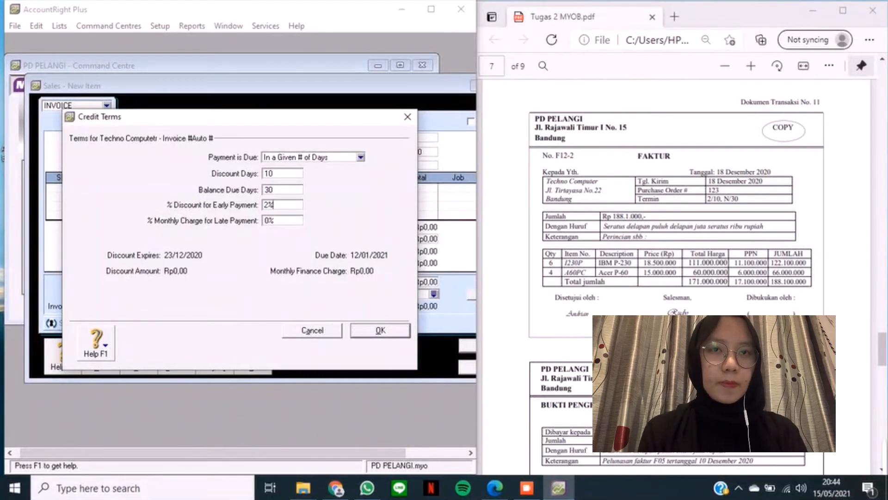
{"action": "key", "text": "Return"}
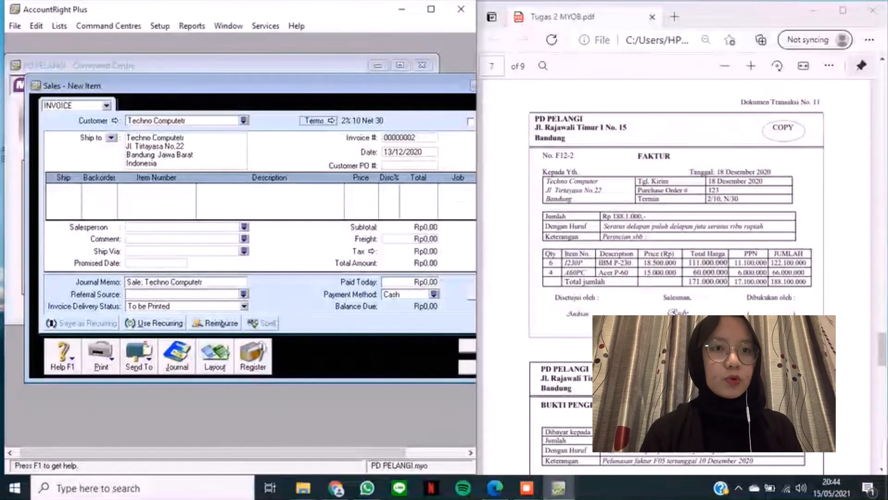
- Set the invoice number to F12-2 and the invoice date to 18/12/2020
{"action": "left_click_drag", "start_coordinate": [250, 85], "coordinate": [231, 84]}
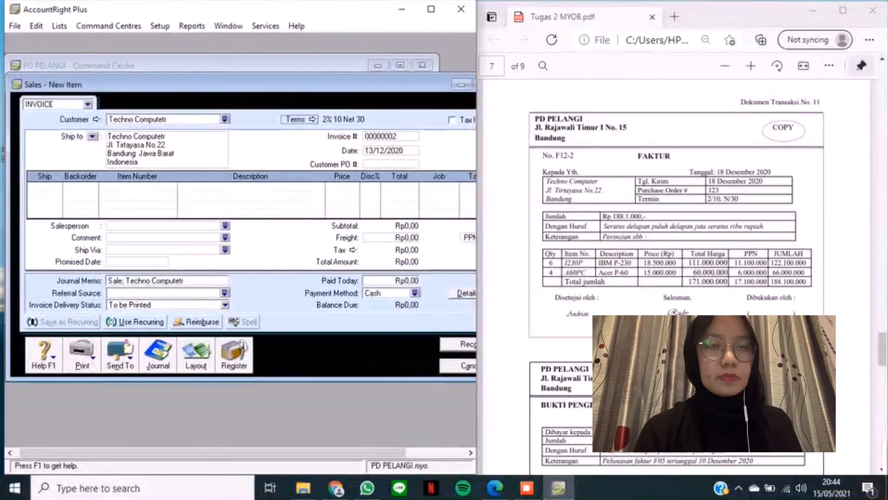
{"action": "left_click", "coordinate": [390, 136]}
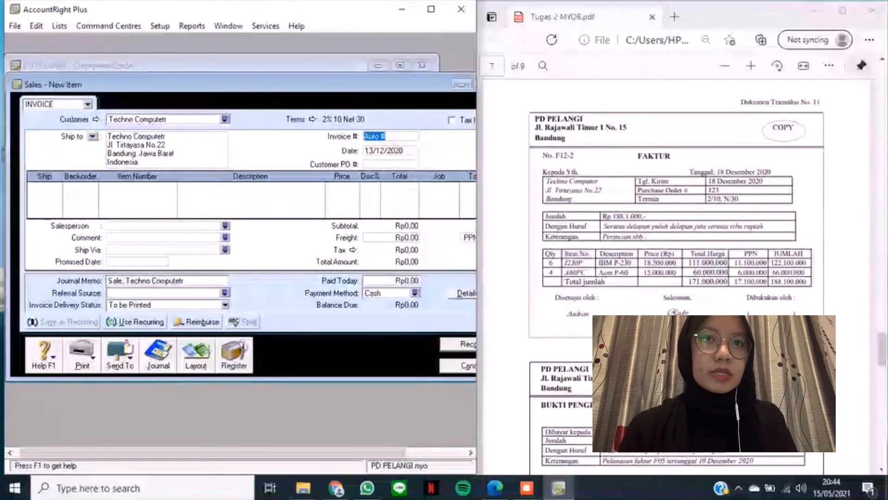
{"action": "type", "text": "F1"}
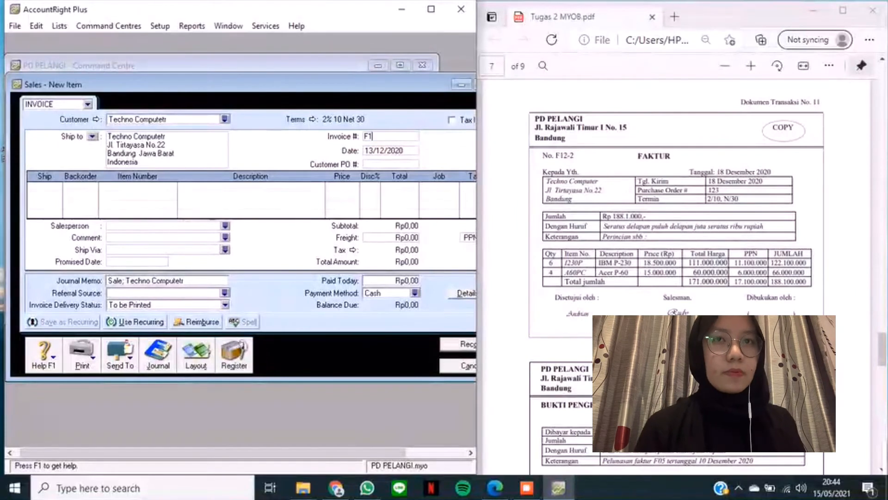
{"action": "type", "text": "2"}
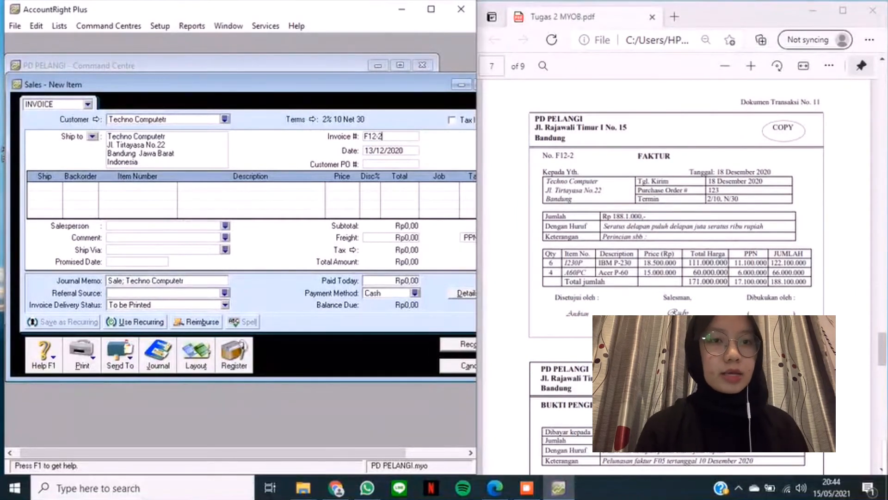
{"action": "type", "text": "-2"}
{"action": "key", "text": "Tab"}
{"action": "type", "text": "18/"}
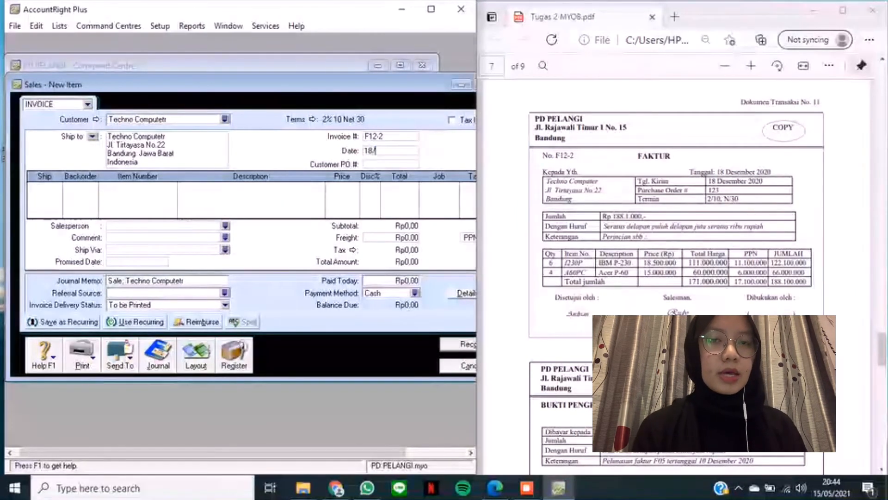
{"action": "type", "text": "12/2020"}
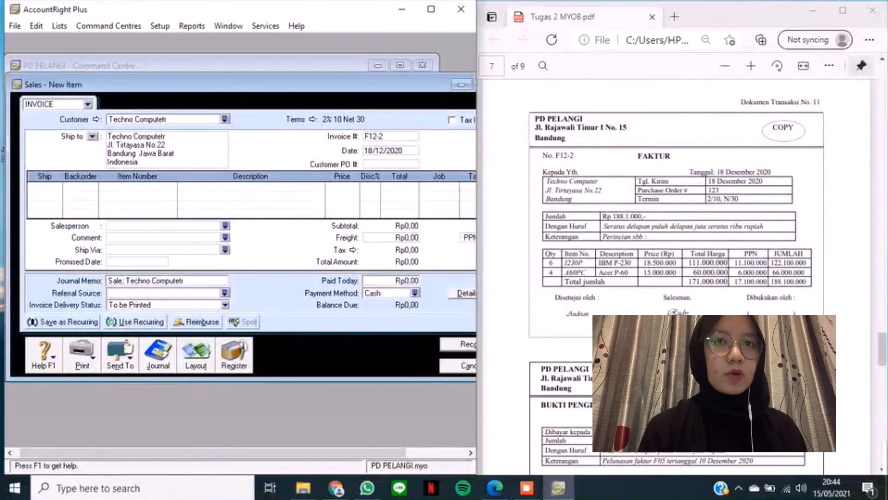
{"action": "key", "text": "Tab"}
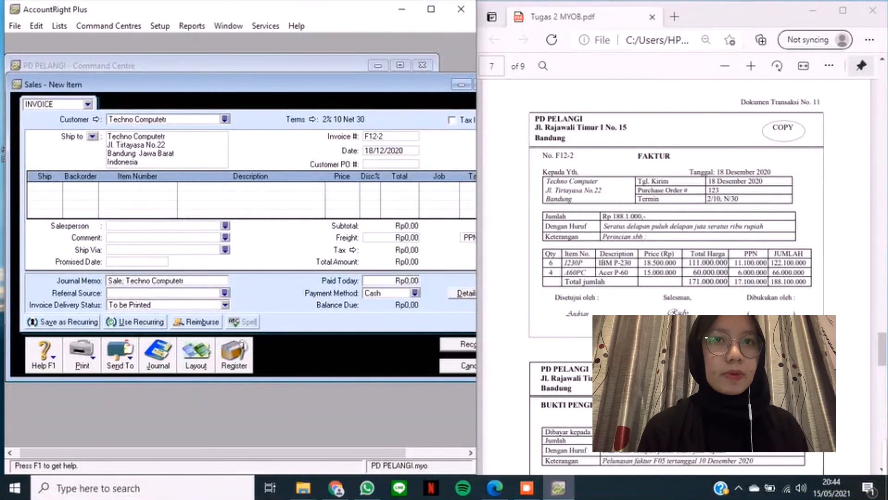
{"action": "key", "text": "Tab"}
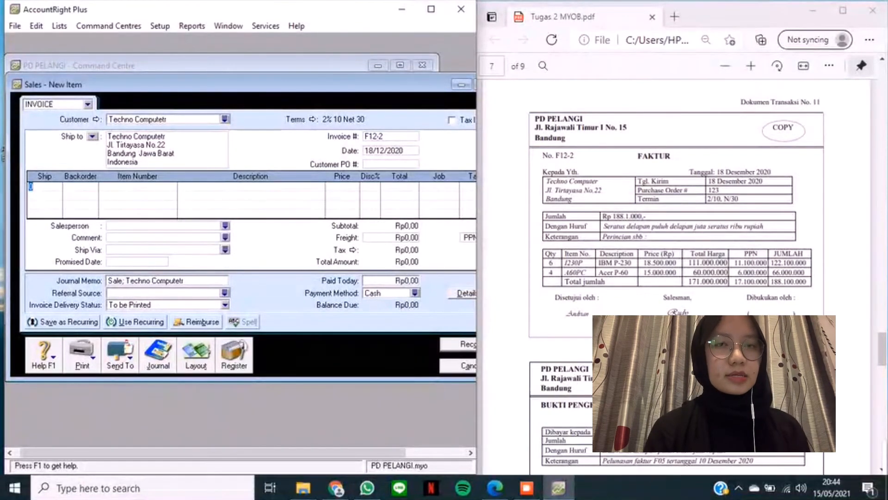
- Add an invoice line for 6 units of item 1230P at a unit price of Rp18.500.000
{"action": "type", "text": "6"}
{"action": "key", "text": "Tab"}
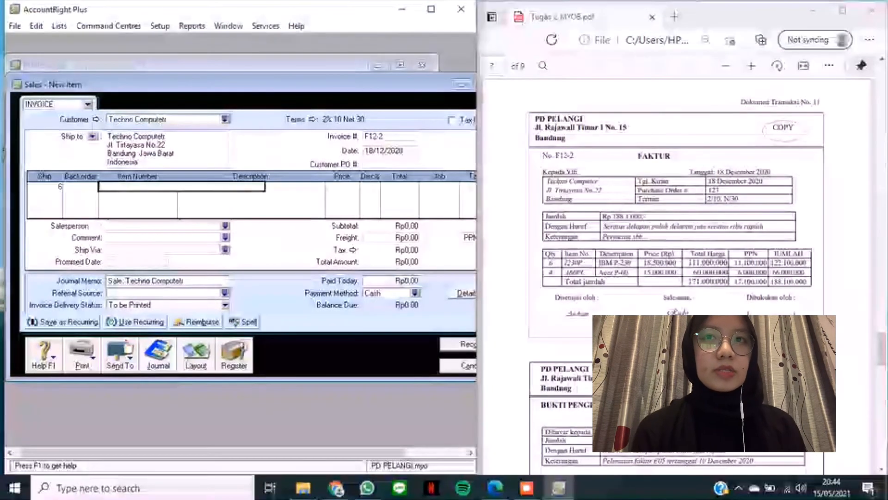
{"action": "type", "text": "1230P"}
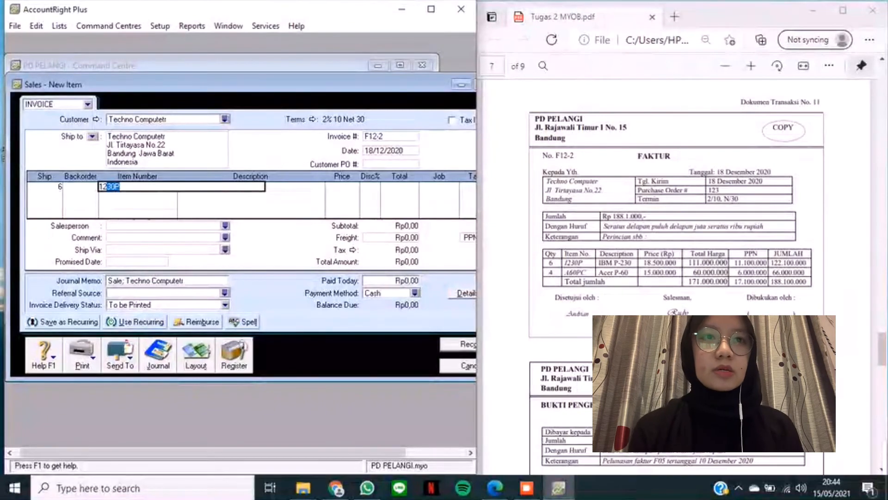
{"action": "key", "text": "Return"}
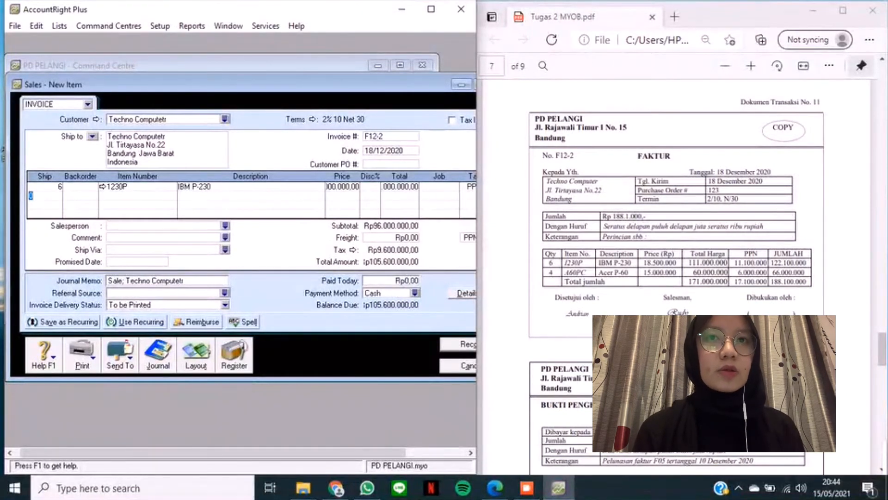
{"action": "left_click", "coordinate": [342, 187]}
{"action": "type", "text": "1"}
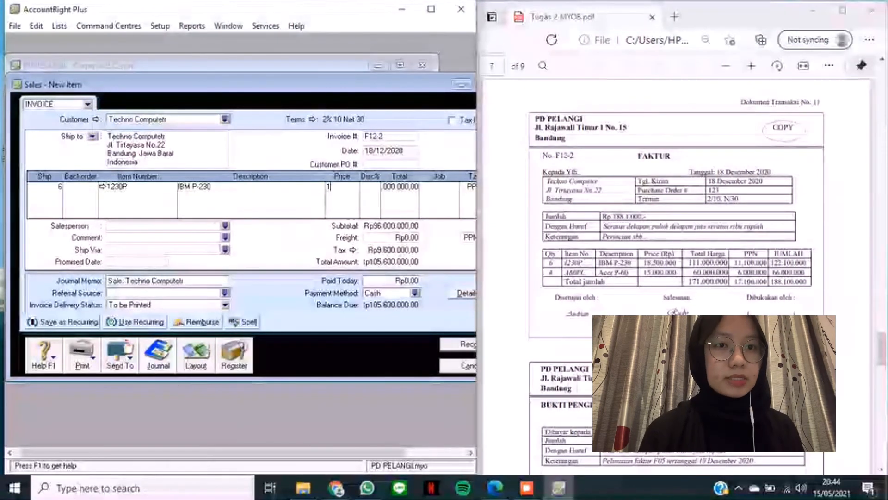
{"action": "type", "text": "8500000"}
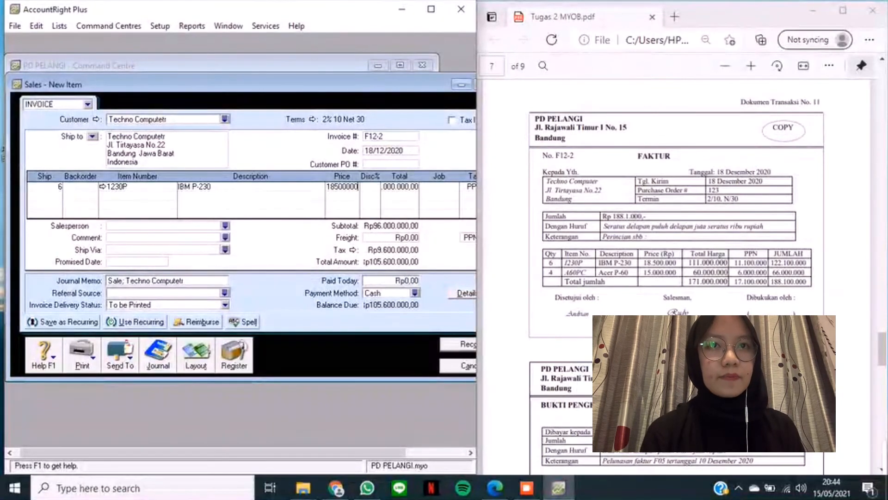
{"action": "key", "text": "Return"}
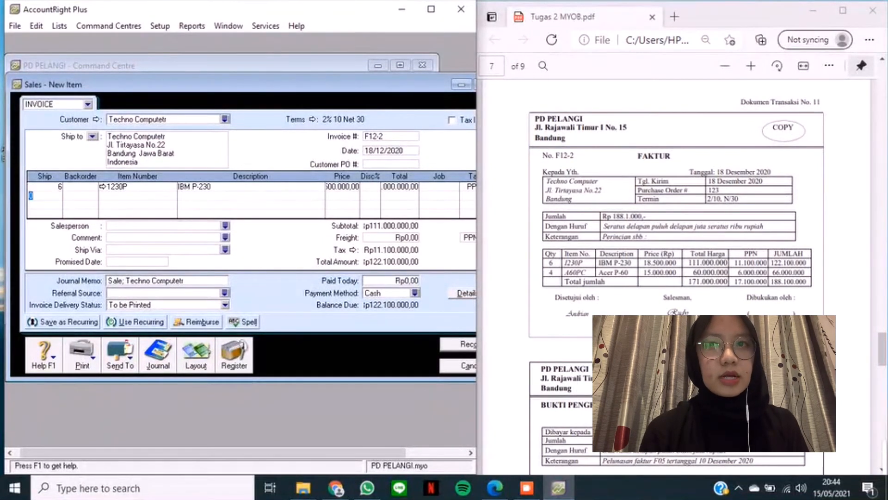
- Add a second invoice line for 4 units of item A60PC at a unit price of Rp15.000.000
{"action": "type", "text": "4"}
{"action": "key", "text": "Tab"}
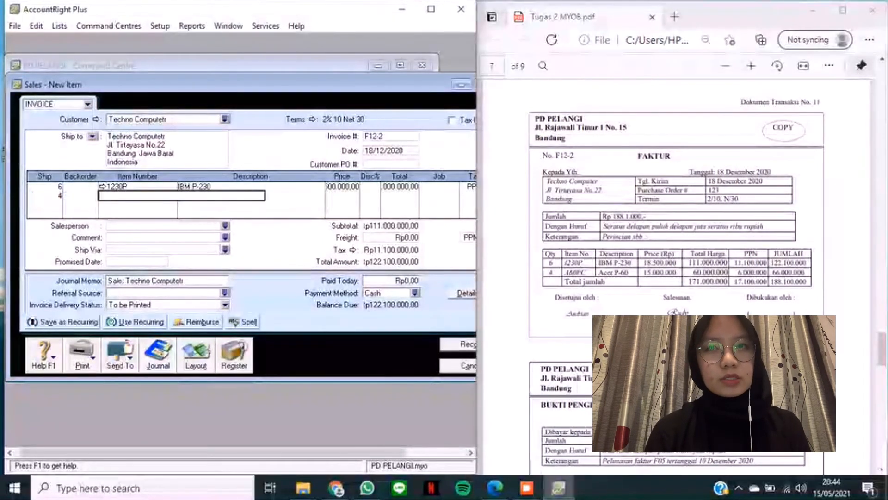
{"action": "type", "text": "A60PC"}
{"action": "key", "text": "Return"}
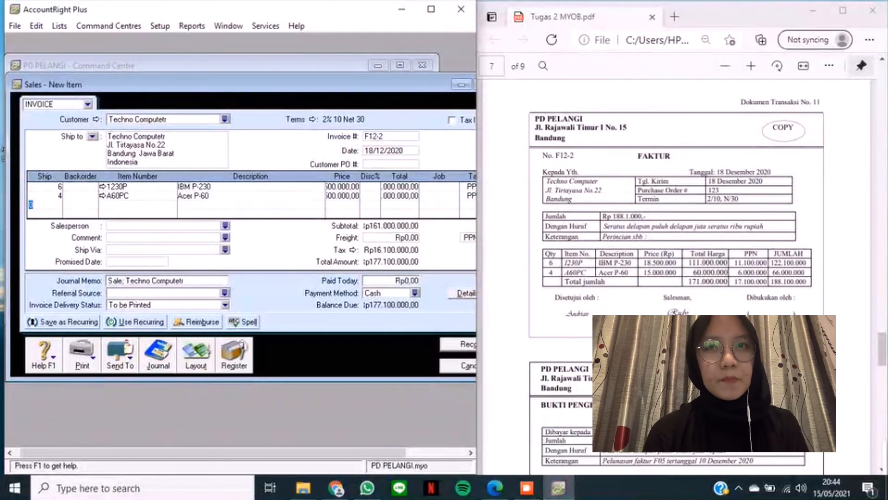
{"action": "left_click", "coordinate": [342, 196]}
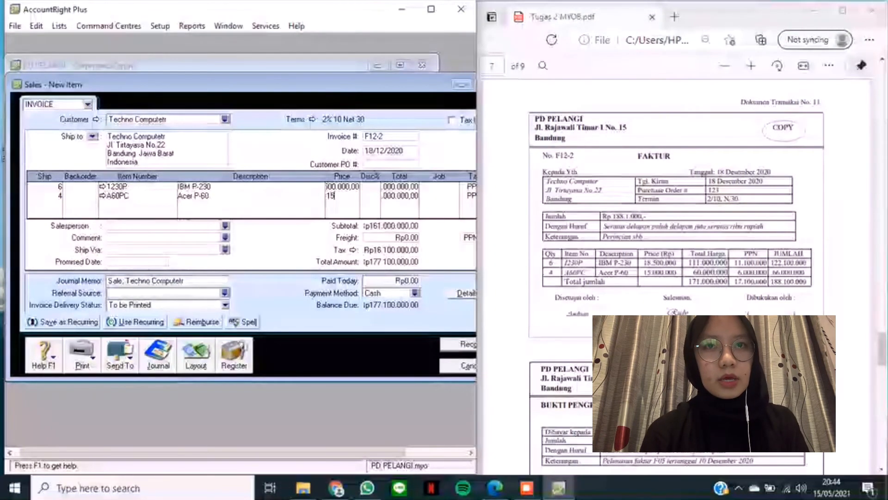
{"action": "type", "text": "15000000"}
{"action": "key", "text": "Return"}
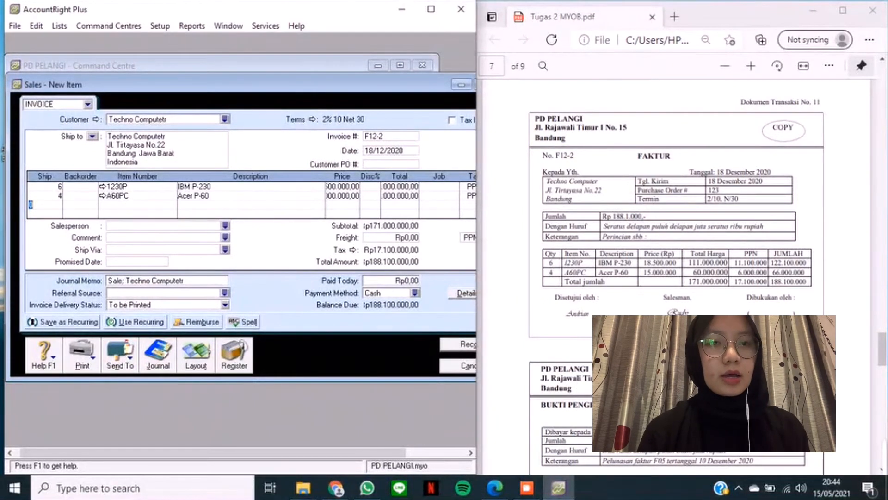
{"action": "left_click_drag", "start_coordinate": [240, 85], "coordinate": [203, 68]}
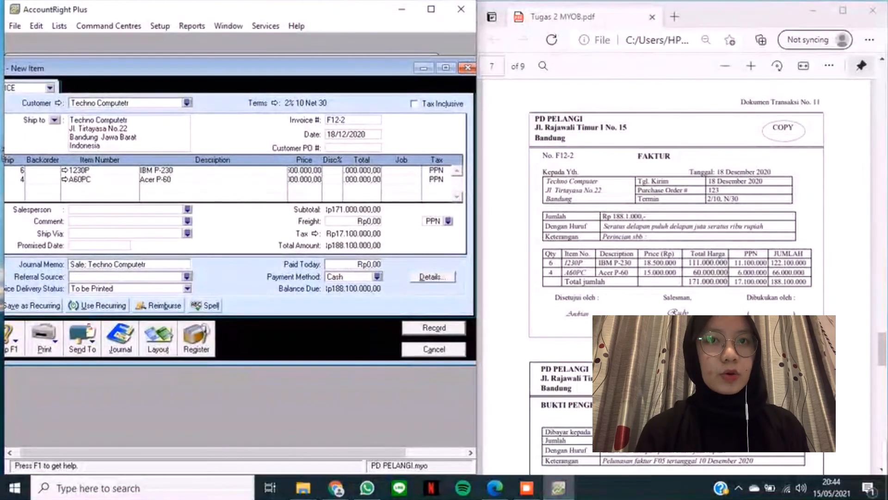
- Record the completed sales invoice F12-2 for Techno Computer
{"action": "left_click", "coordinate": [434, 327]}
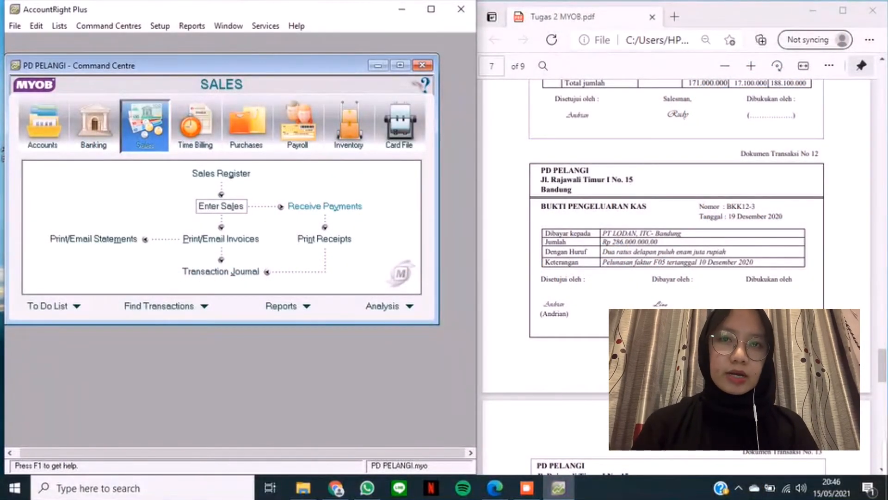
- Start a bill payment under Purchases with PT Lodan as the supplier
{"action": "left_click", "coordinate": [246, 125]}
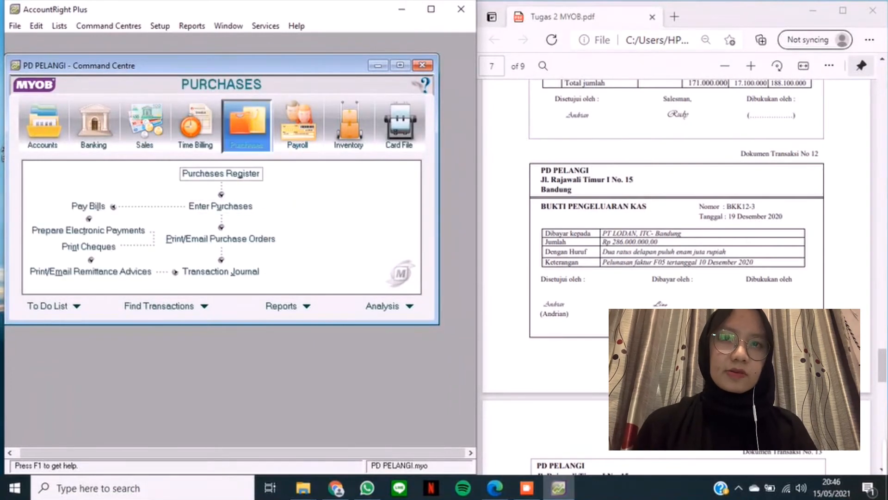
{"action": "left_click", "coordinate": [89, 206]}
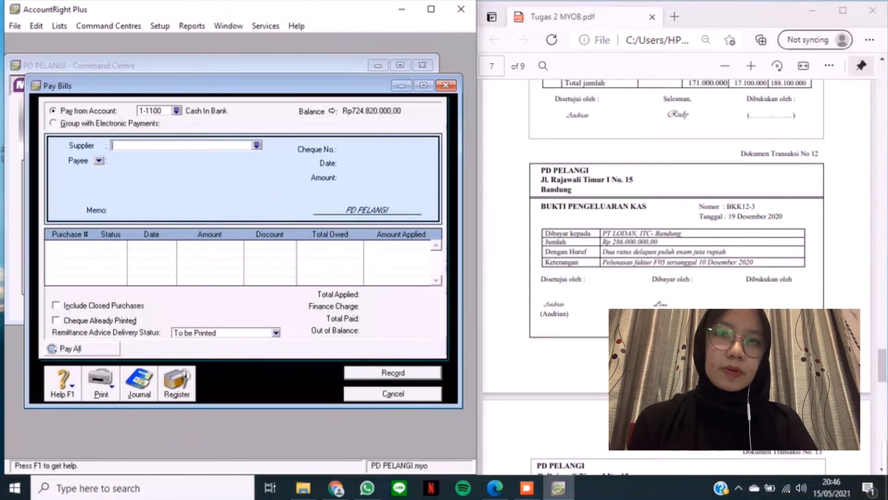
{"action": "left_click", "coordinate": [256, 145]}
{"action": "left_click", "coordinate": [120, 184]}
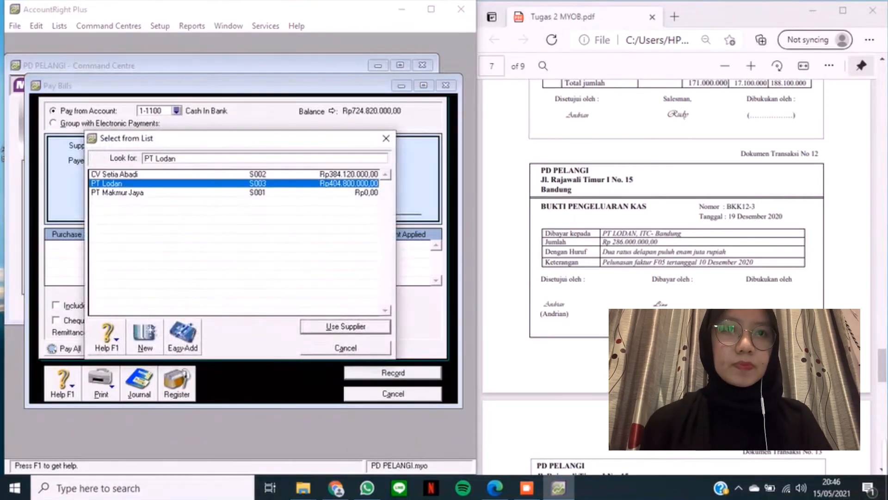
{"action": "key", "text": "Return"}
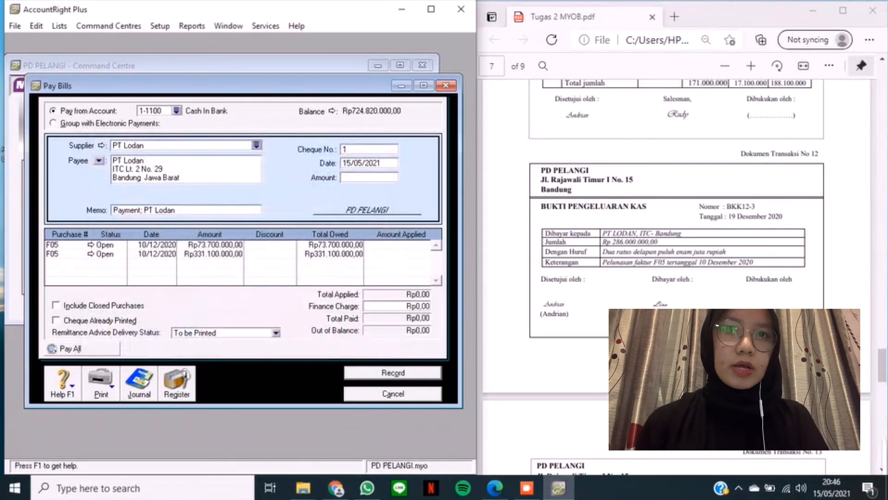
- Set the bill payment's cheque number to BKK12-3, the date to 19/12/2020 and the amount to Rp286.000.000
{"action": "key", "text": "Tab"}
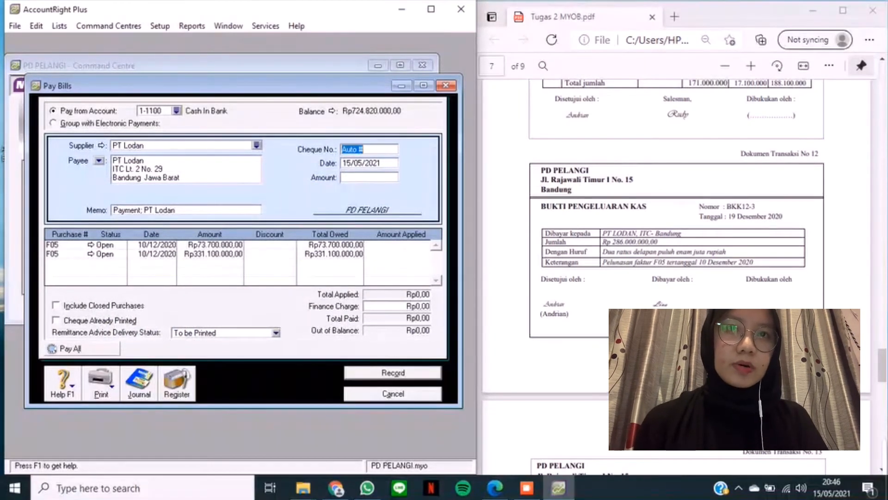
{"action": "type", "text": "BKK12-3"}
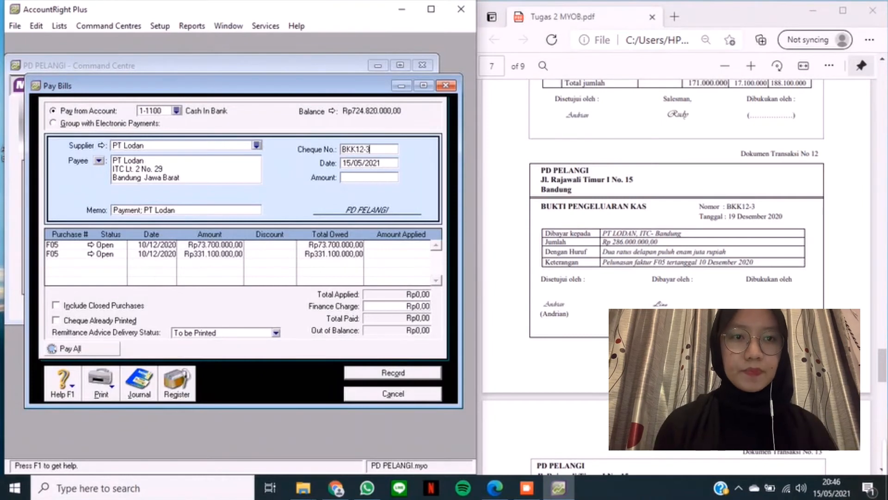
{"action": "key", "text": "Tab"}
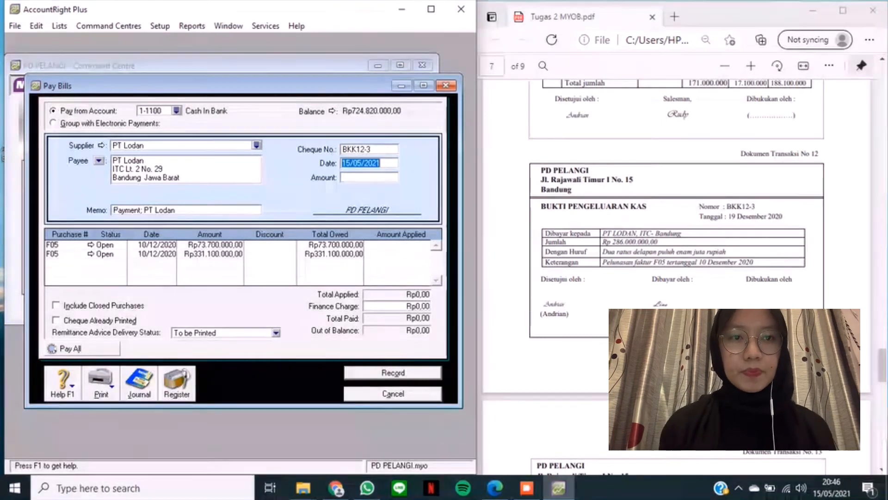
{"action": "type", "text": "19/12/"}
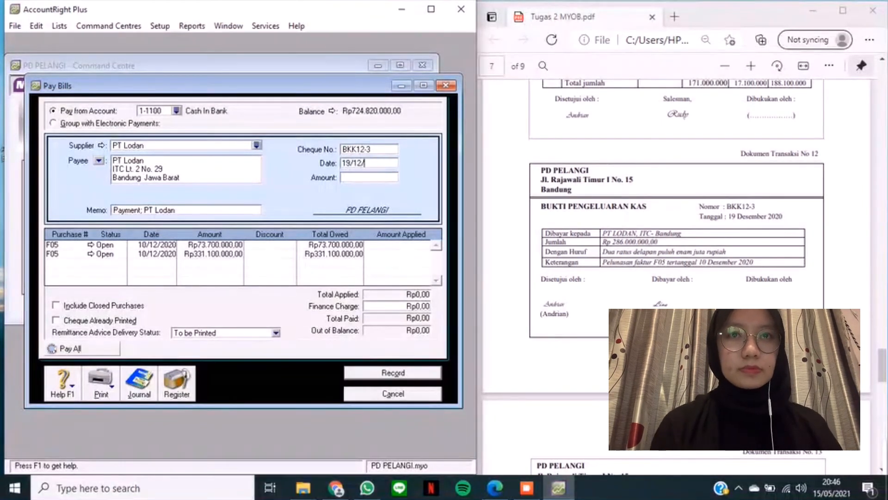
{"action": "type", "text": "2020"}
{"action": "key", "text": "Tab"}
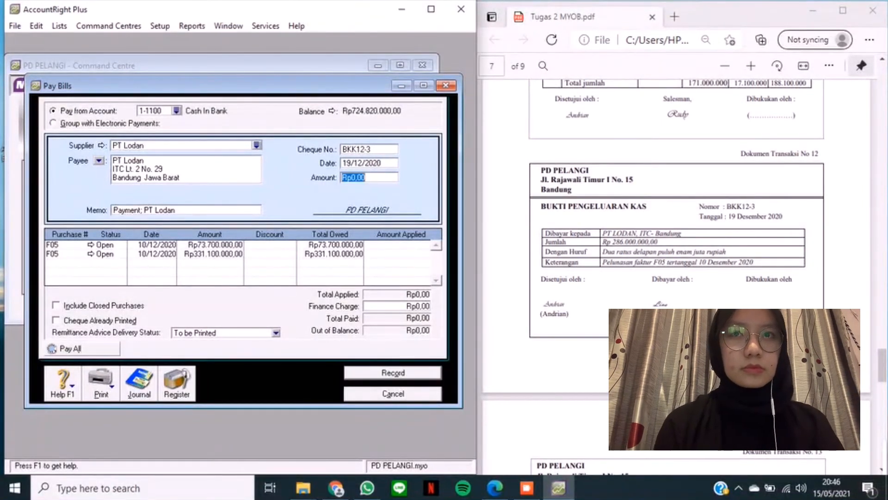
{"action": "type", "text": "2860000"}
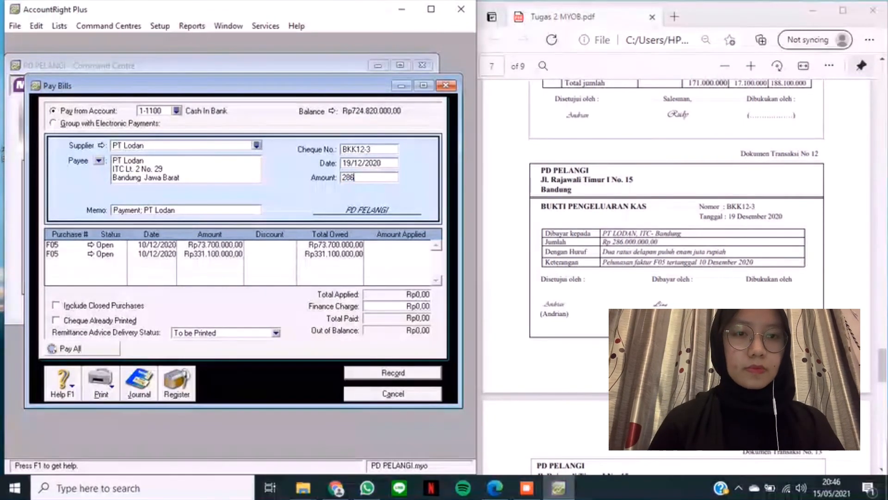
{"action": "key", "text": "Tab"}
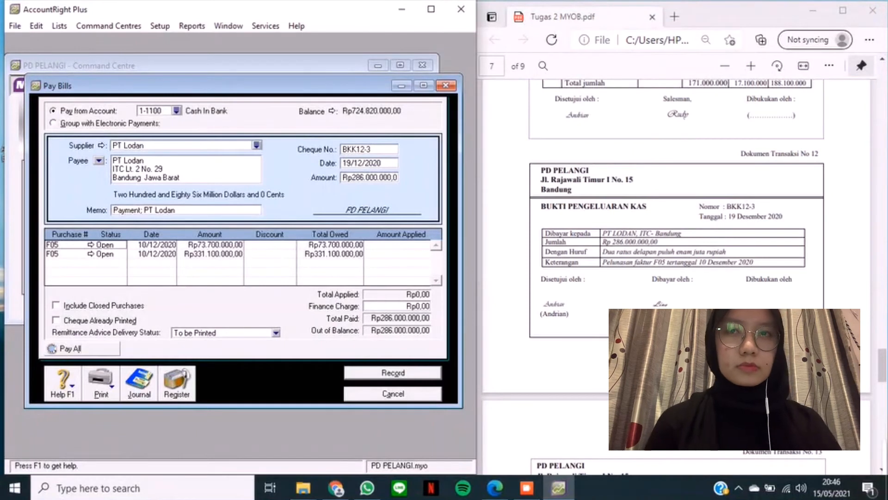
- Apply Rp73.700.000 and Rp212.300.000 to the two open F05 purchases, record the payment and close Pay Bills
{"action": "key", "text": "Tab"}
{"action": "key", "text": "Tab"}
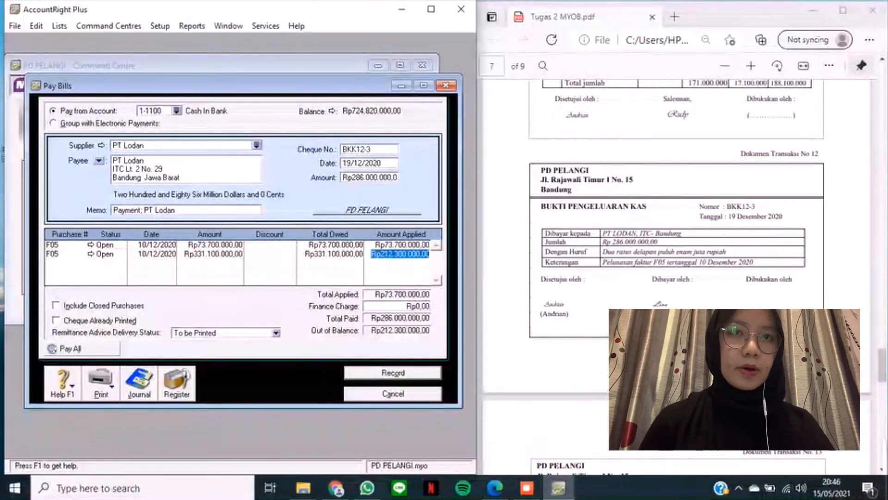
{"action": "key", "text": "Tab"}
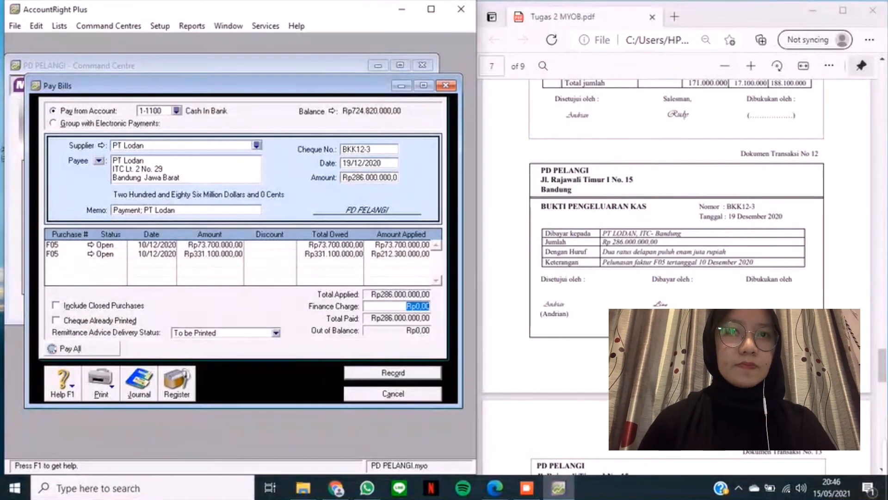
{"action": "key", "text": "Tab"}
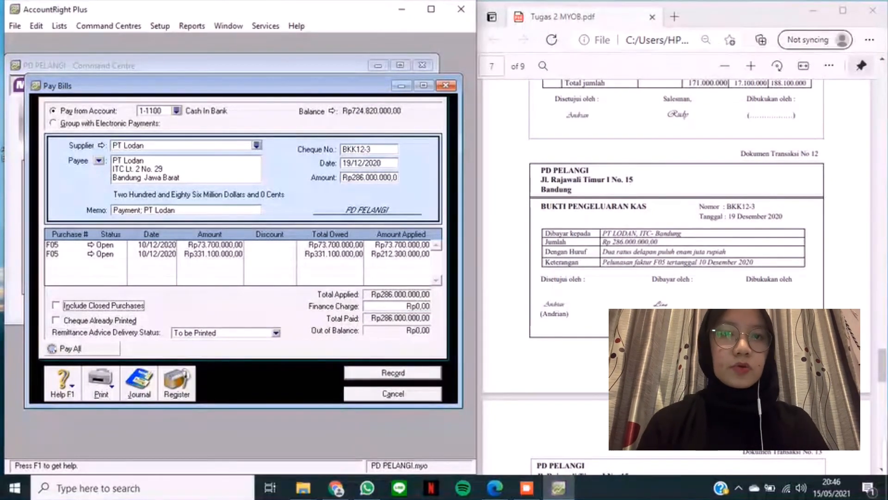
{"action": "key", "text": "Return"}
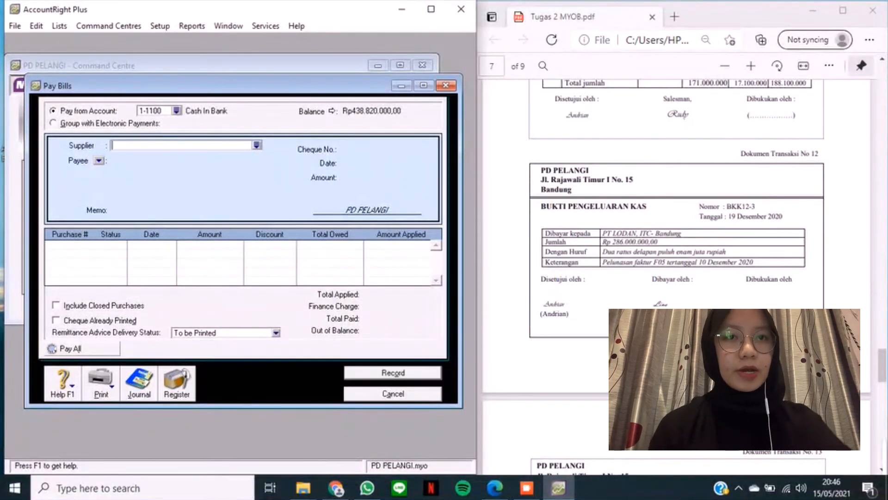
{"action": "key", "text": "Escape"}
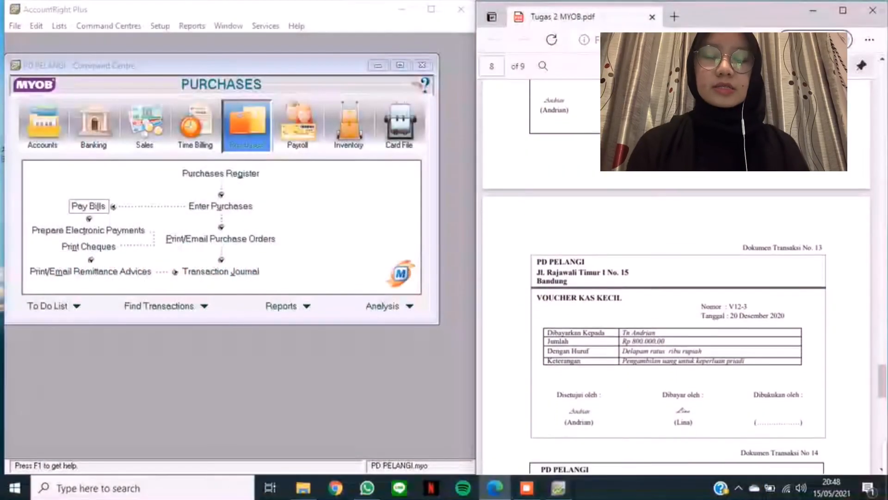
- Start a Spend Money transaction for petty cash voucher V12-3, paid from account 1-1200 Petty Cash
{"action": "scroll", "coordinate": [676, 278], "scroll_direction": "down", "scroll_amount": 1}
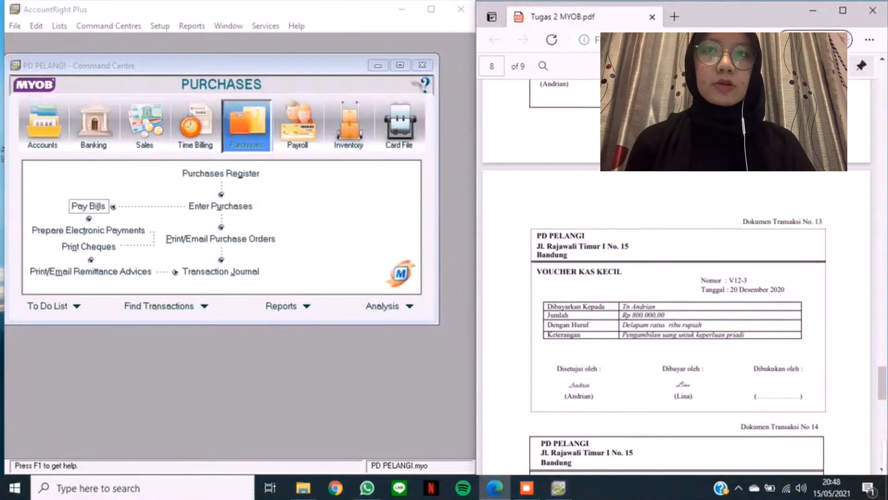
{"action": "left_click", "coordinate": [94, 125]}
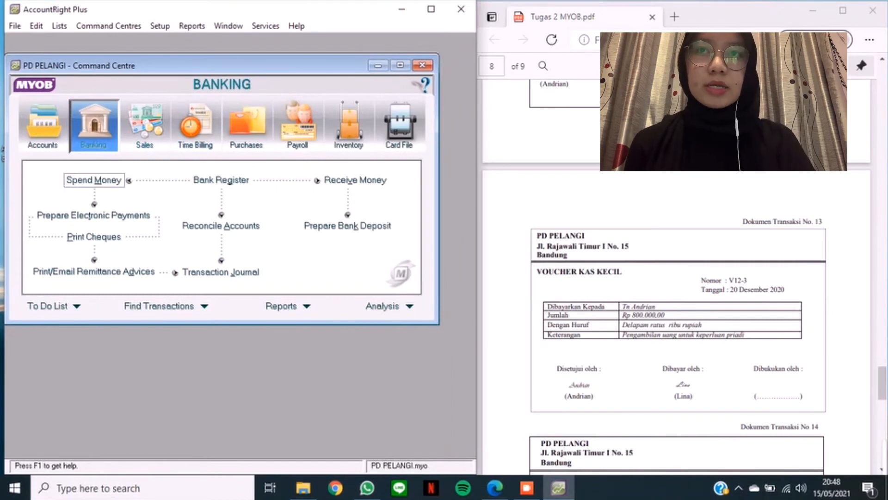
{"action": "left_click", "coordinate": [94, 180]}
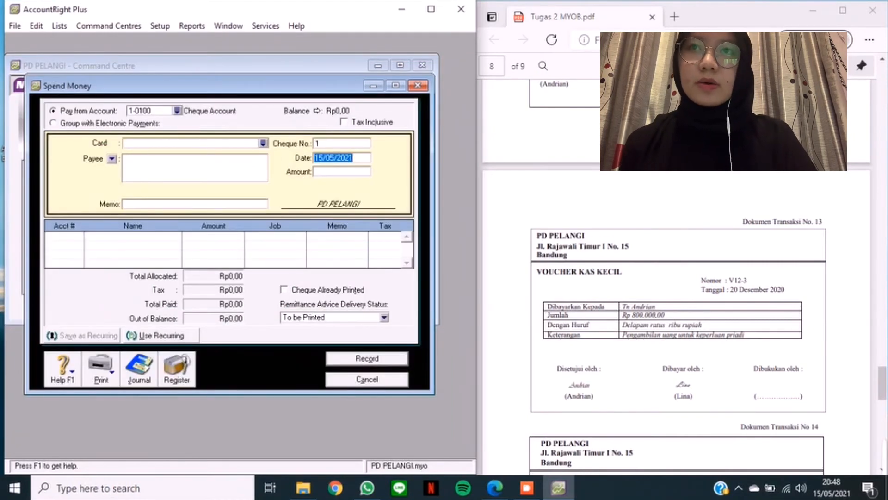
{"action": "left_click", "coordinate": [177, 111]}
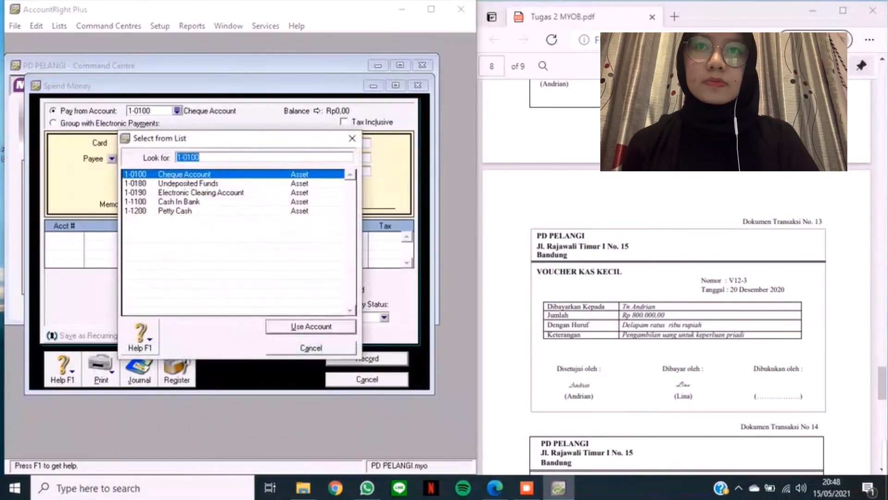
{"action": "left_click", "coordinate": [175, 211]}
{"action": "left_click", "coordinate": [311, 326]}
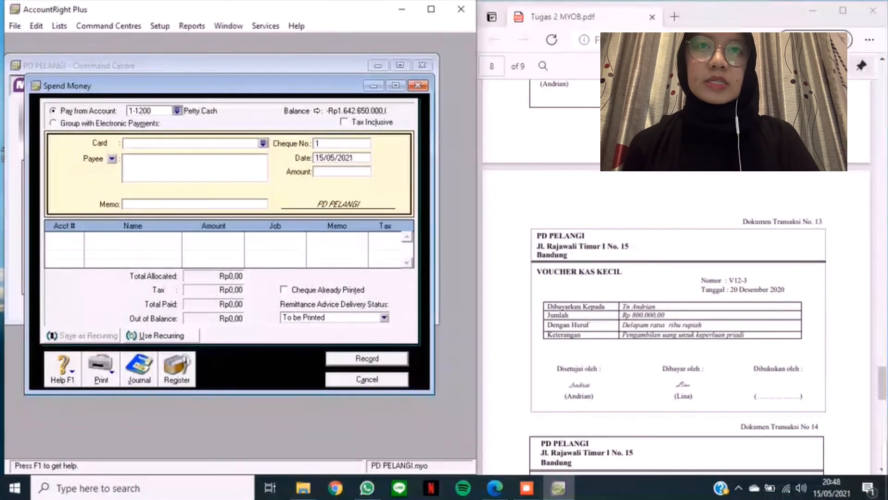
- Set the cheque number to V12-3, the date to 20/12/2020, the amount to Rp800.000 and the memo to PRIVE
{"action": "left_click", "coordinate": [342, 143]}
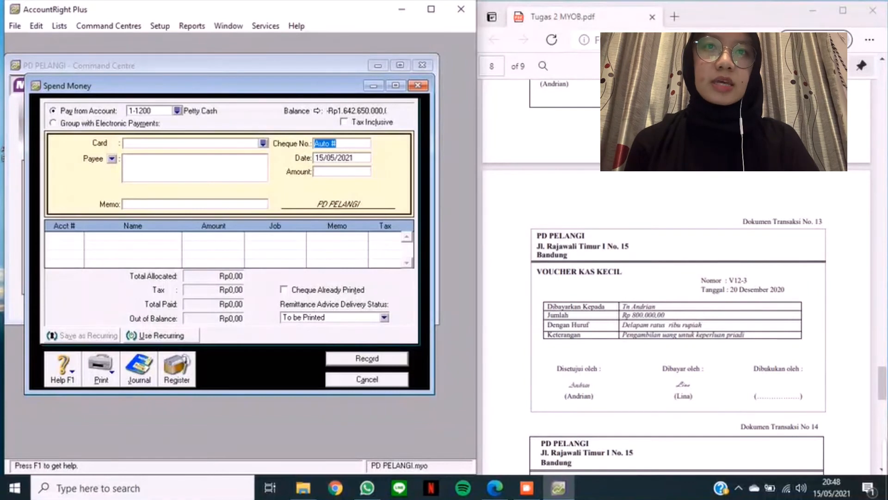
{"action": "type", "text": "V12-3"}
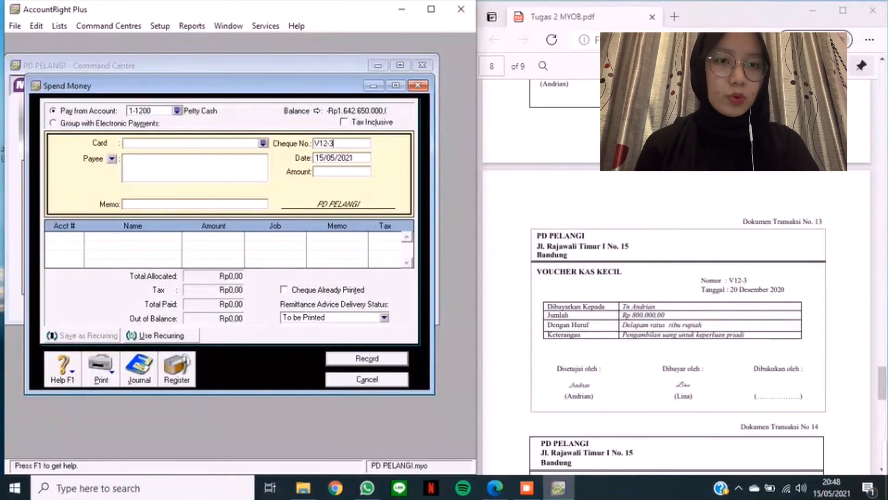
{"action": "key", "text": "Tab"}
{"action": "type", "text": "20/12/202"}
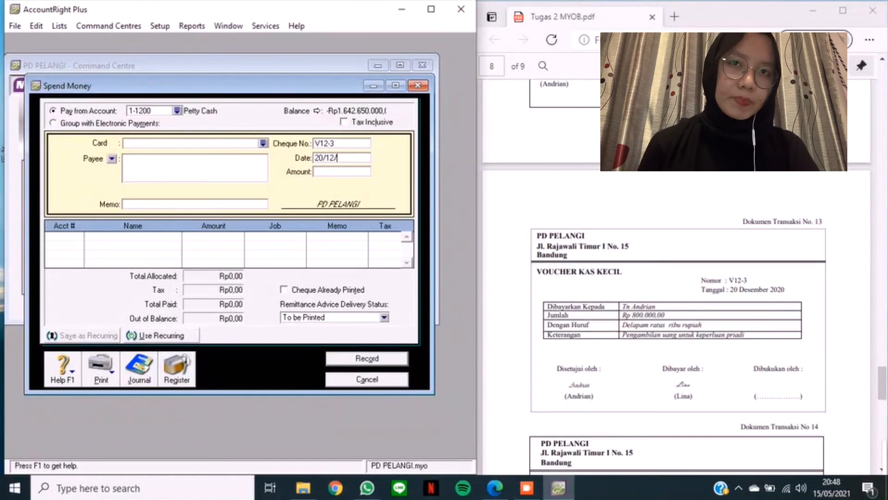
{"action": "key", "text": "Tab"}
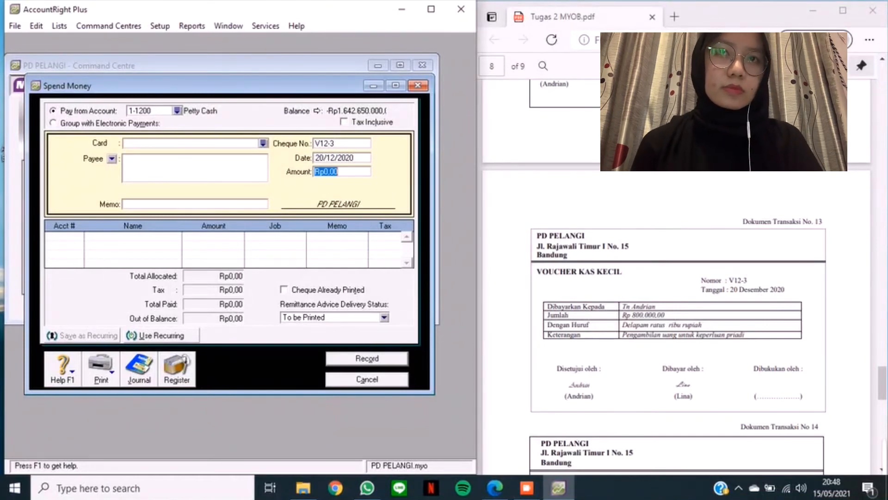
{"action": "type", "text": "800.00"}
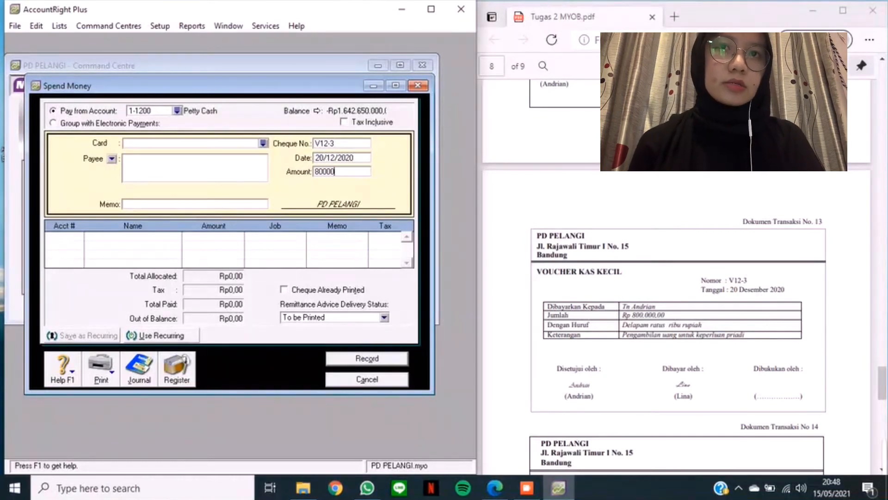
{"action": "type", "text": "0"}
{"action": "key", "text": "Tab"}
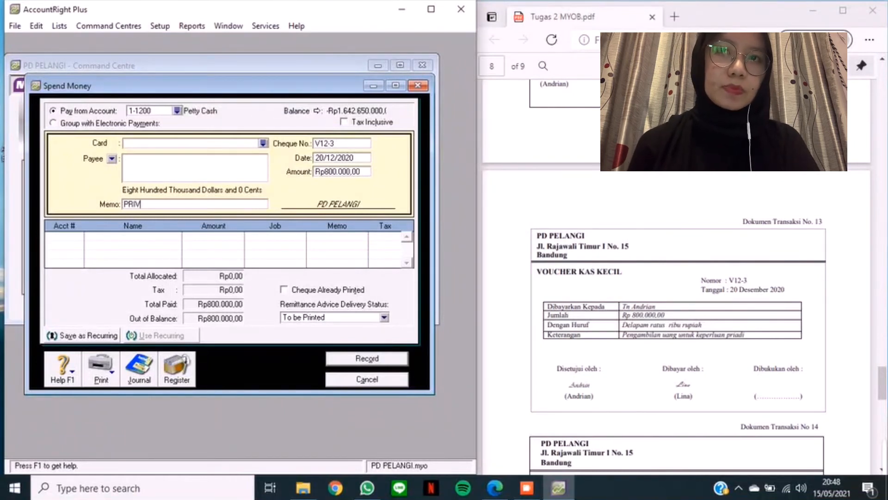
{"action": "key", "text": "Tab"}
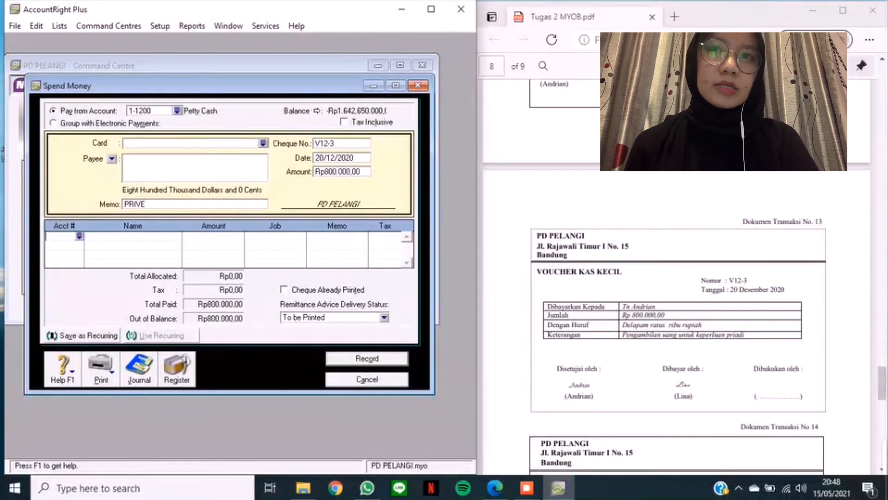
- Allocate the Rp800.000 to the owner's drawing account 3-1200 and record the transaction
{"action": "type", "text": "6"}
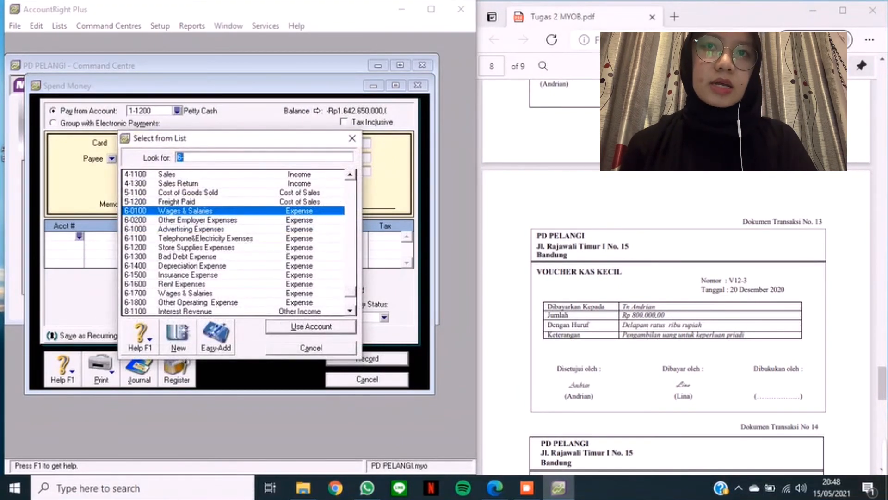
{"action": "type", "text": "3"}
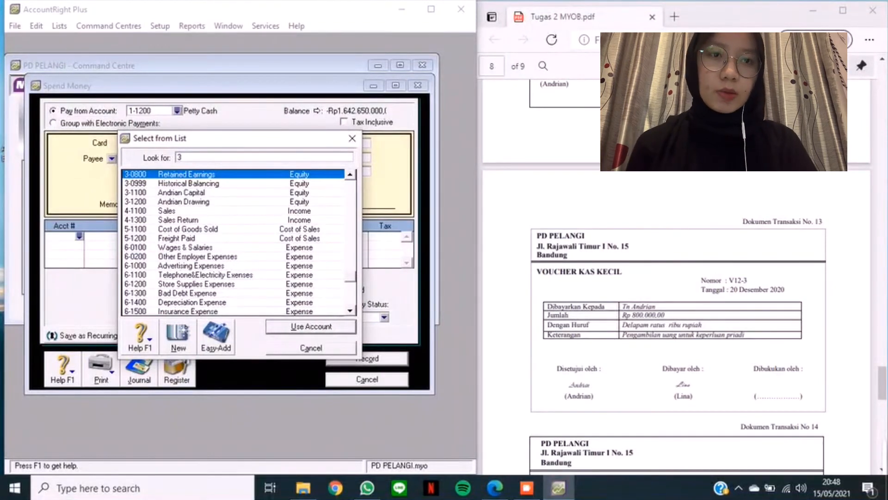
{"action": "type", "text": "-1200"}
{"action": "key", "text": "Return"}
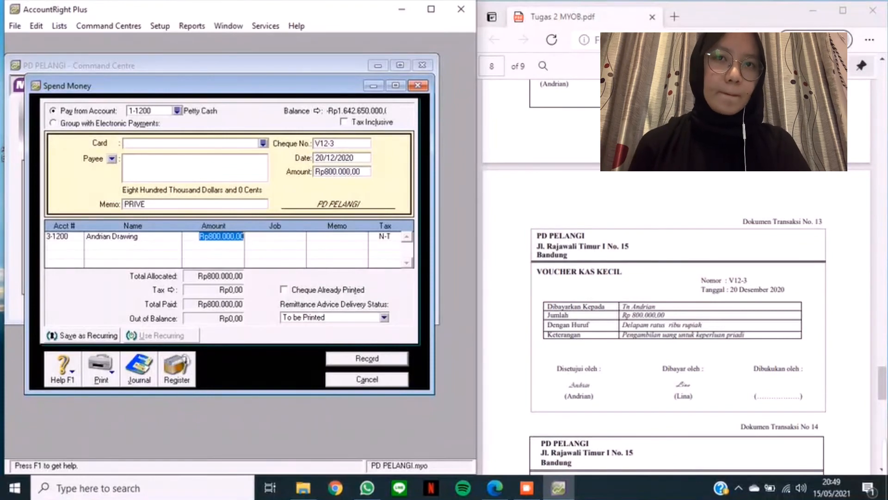
{"action": "key", "text": "Return"}
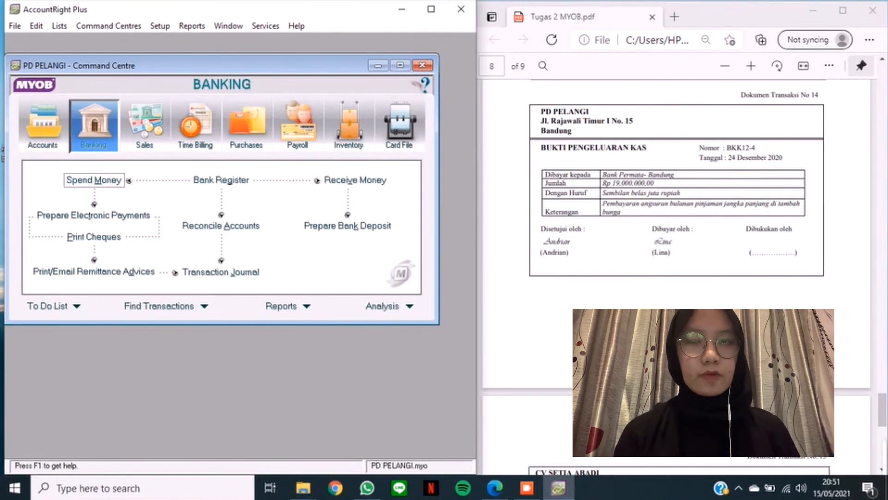
- Start a Spend Money transaction for cash payment BKK12-4, paid from account 1-1100 Cash In Bank
{"action": "left_click", "coordinate": [94, 180]}
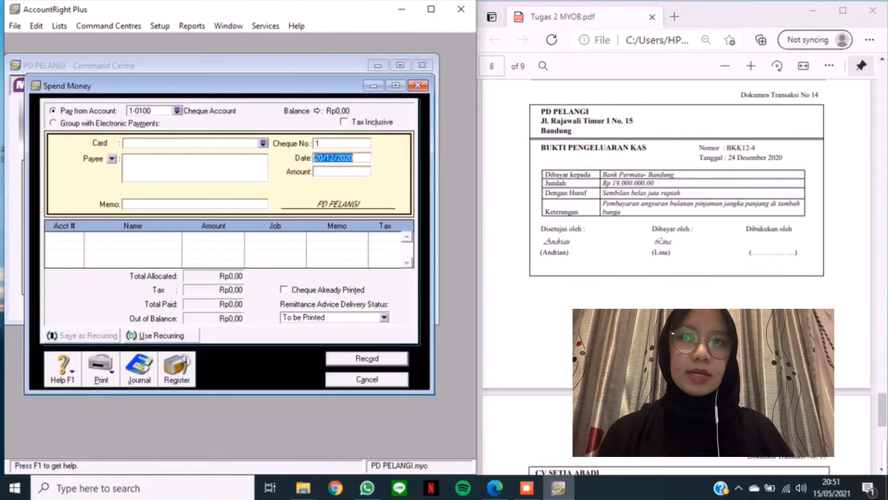
{"action": "left_click", "coordinate": [176, 111]}
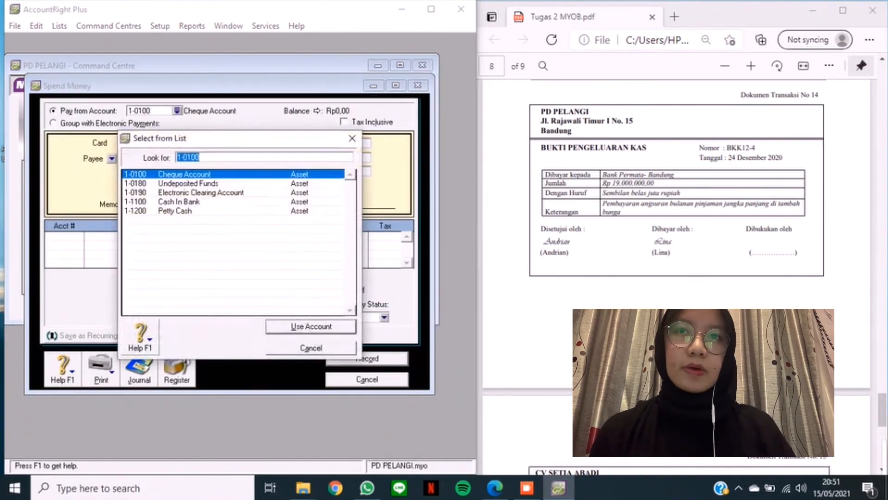
{"action": "type", "text": "1-1100"}
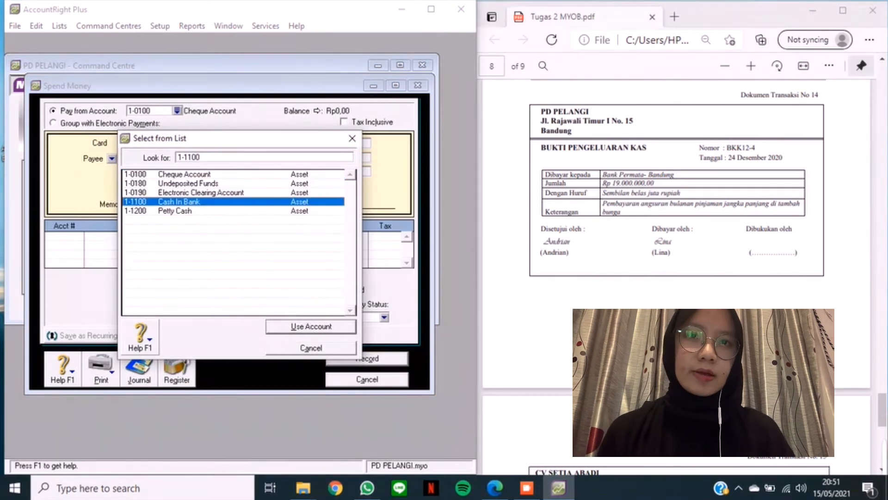
{"action": "key", "text": "Return"}
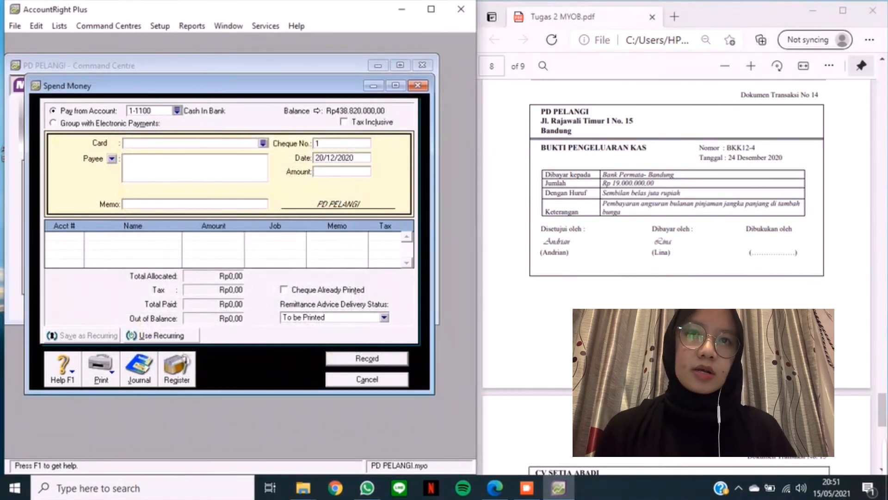
- Set the cheque number to BKK12-4, the date to 24/12/2020 and the amount to Rp19.000.000
{"action": "key", "text": "Tab"}
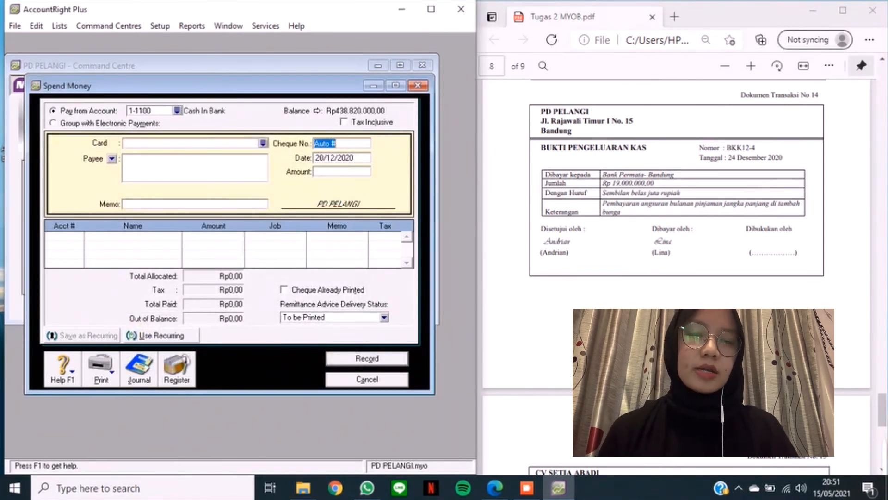
{"action": "type", "text": "BKK12-4"}
{"action": "key", "text": "Tab"}
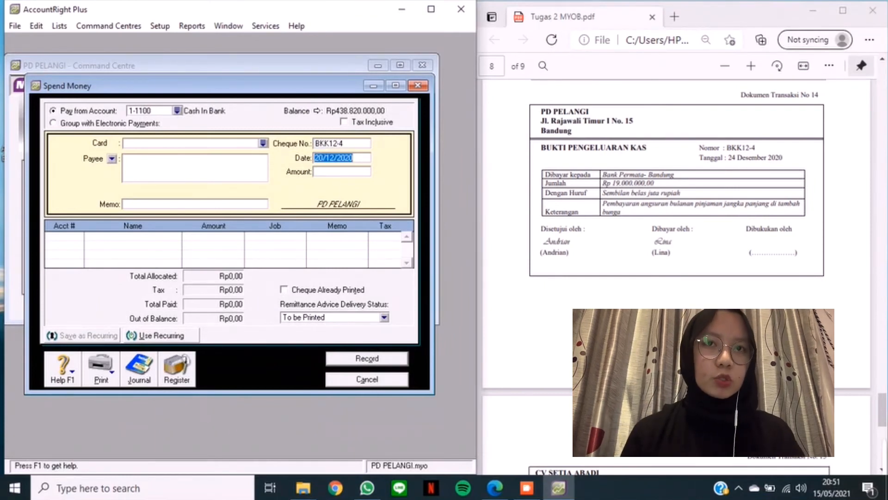
{"action": "type", "text": "24/12/2020"}
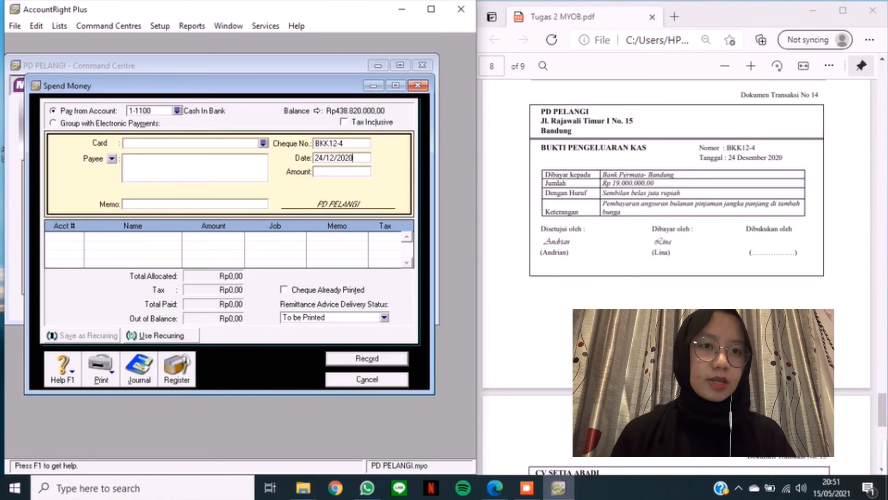
{"action": "key", "text": "Tab"}
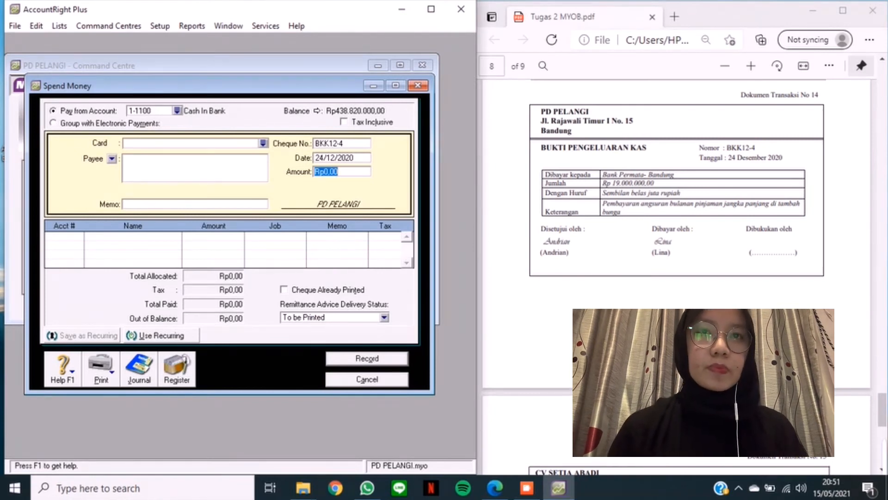
{"action": "type", "text": "19000000"}
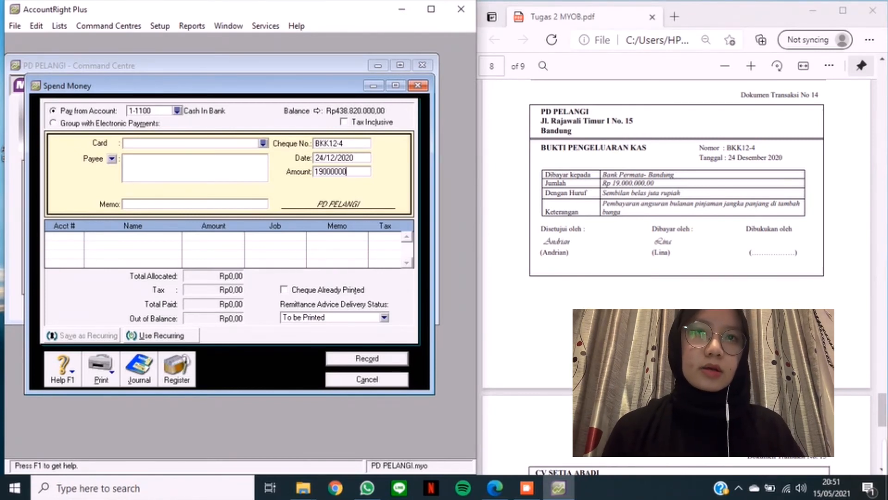
{"action": "key", "text": "Tab"}
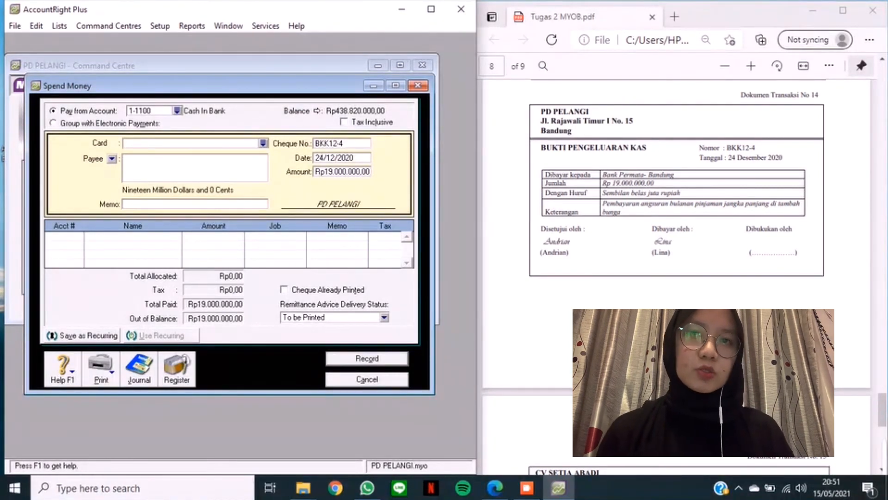
- Enter PEMBAYARAN ANGSURAN BANK PERMATA as the payment's memo
{"action": "type", "text": "PEMBAYA"}
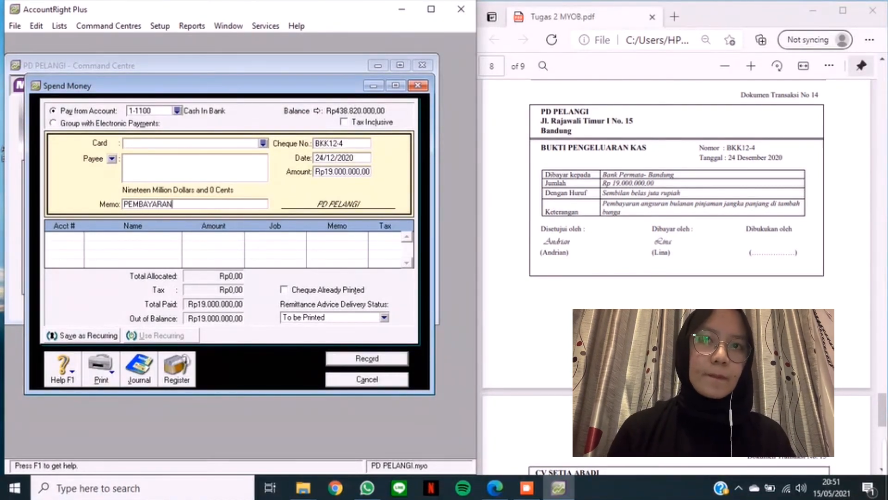
{"action": "type", "text": "RAN AN"}
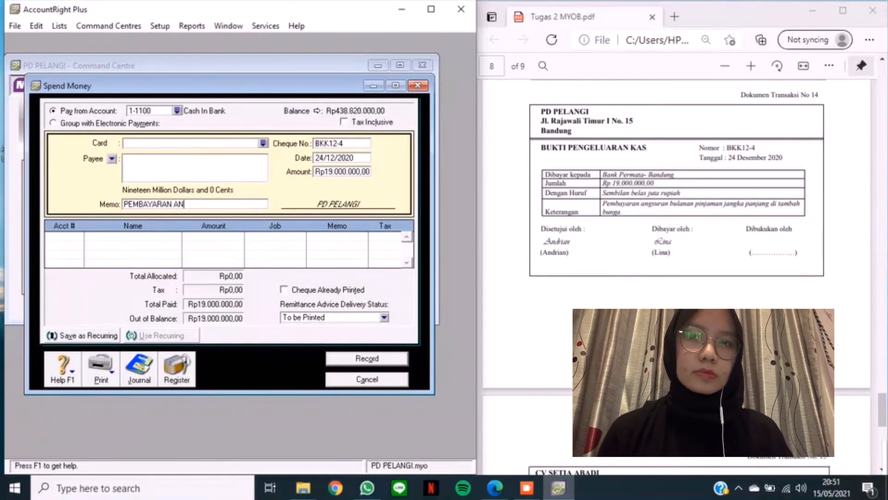
{"action": "type", "text": "GSURAN BAN"}
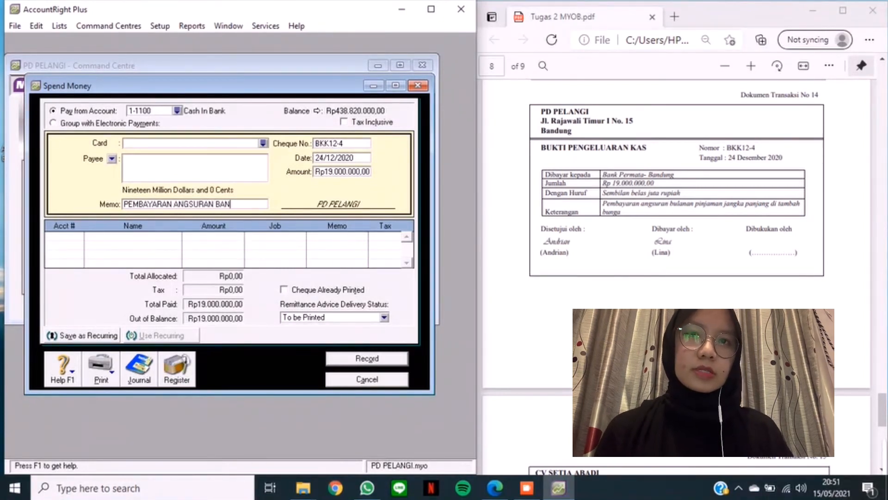
{"action": "type", "text": "K PERMATA"}
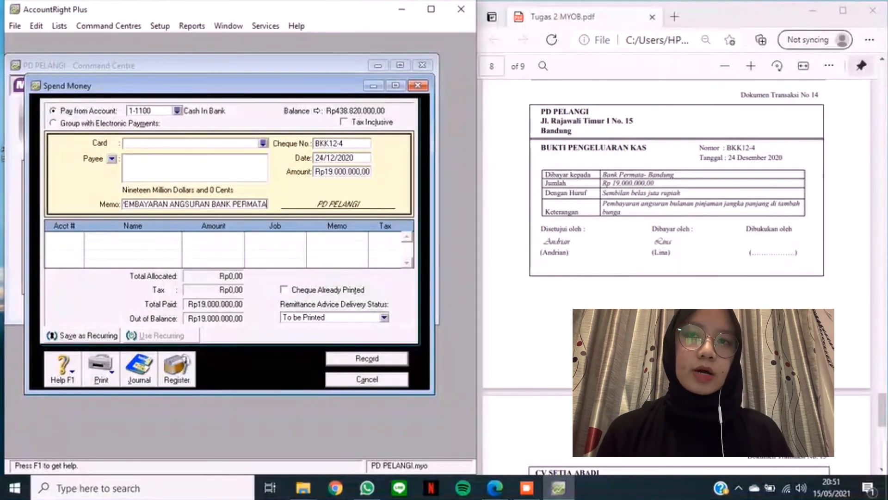
{"action": "key", "text": "Tab"}
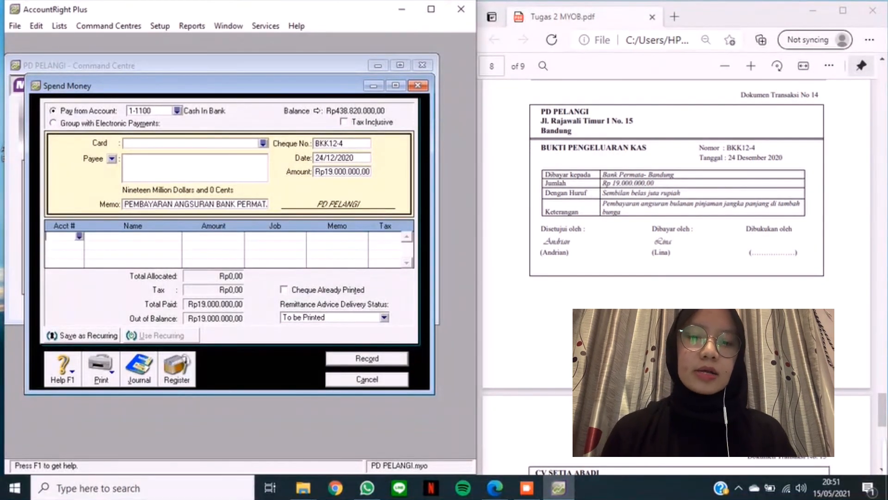
- Allocate the Rp19.000.000 to account 2-2100 Bank Permata Loan on the first line
{"action": "type", "text": "2"}
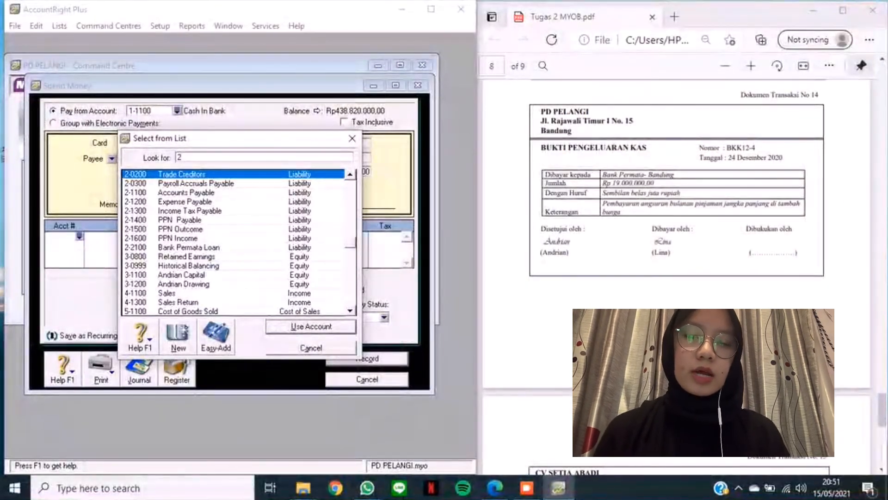
{"action": "type", "text": "-2100"}
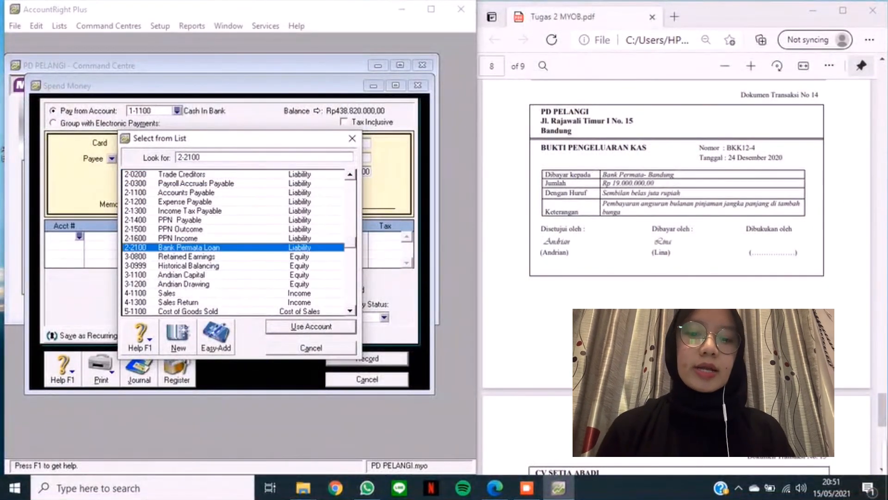
{"action": "key", "text": "Return"}
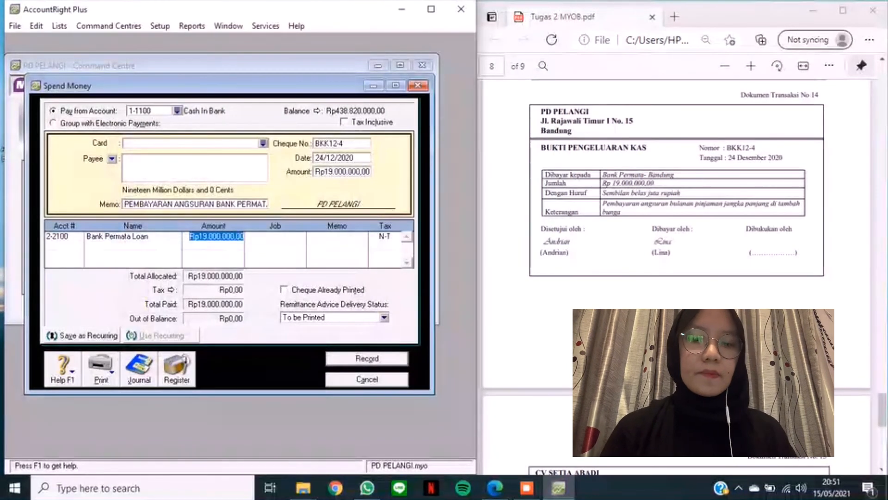
- Add account 9-1100 Interest Expense as a second allocation line and finish the transaction
{"action": "left_click", "coordinate": [60, 246]}
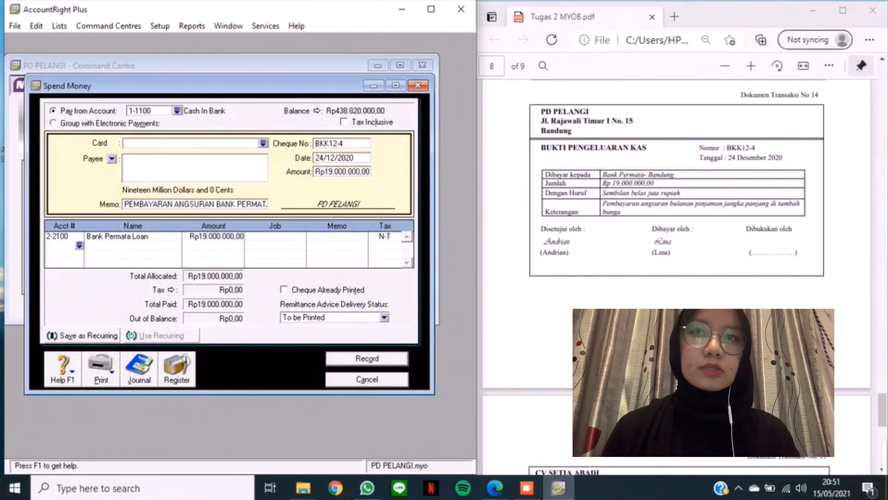
{"action": "type", "text": "6"}
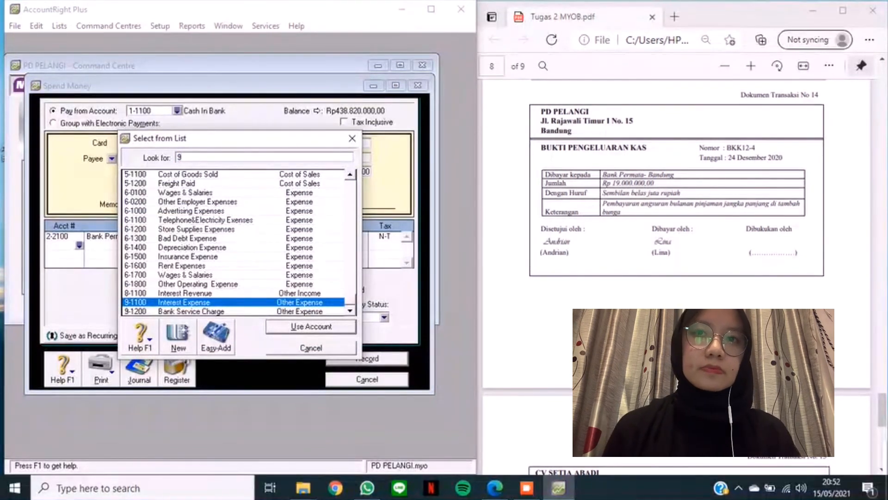
{"action": "type", "text": "-1100"}
{"action": "key", "text": "Return"}
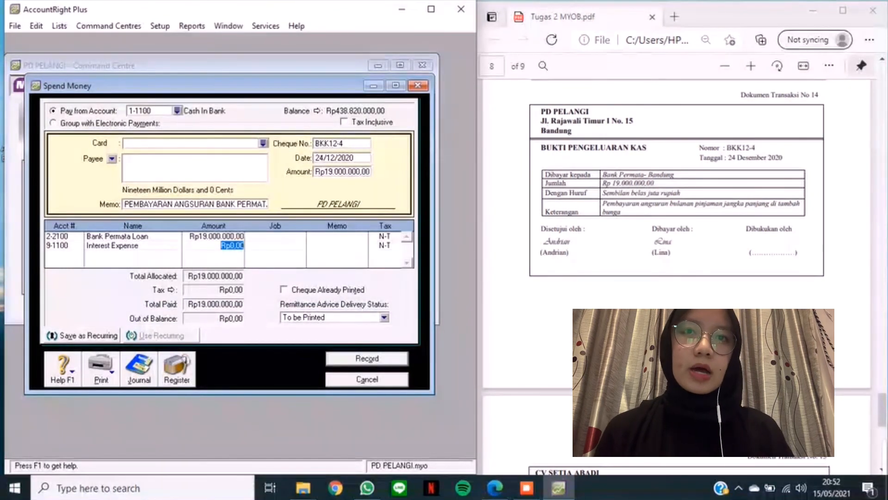
{"action": "key", "text": "Return"}
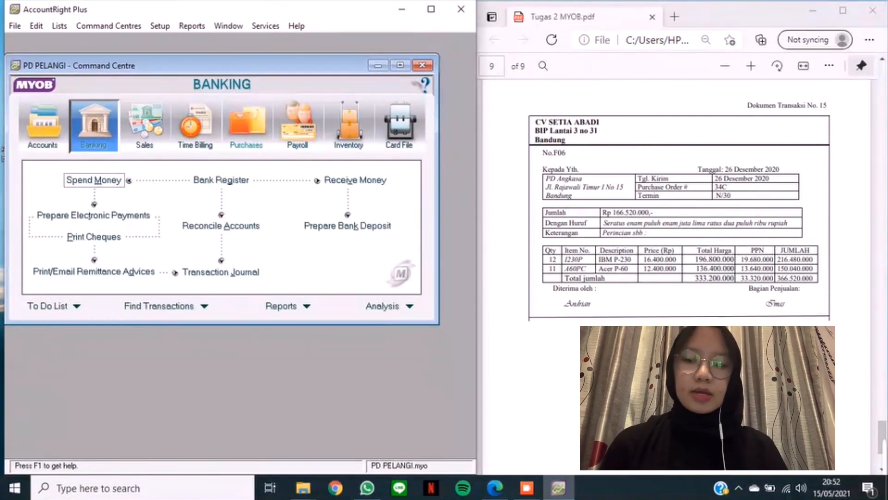
- Start a new item purchase bill for supplier CV Setia Abadi
{"action": "left_click", "coordinate": [246, 122]}
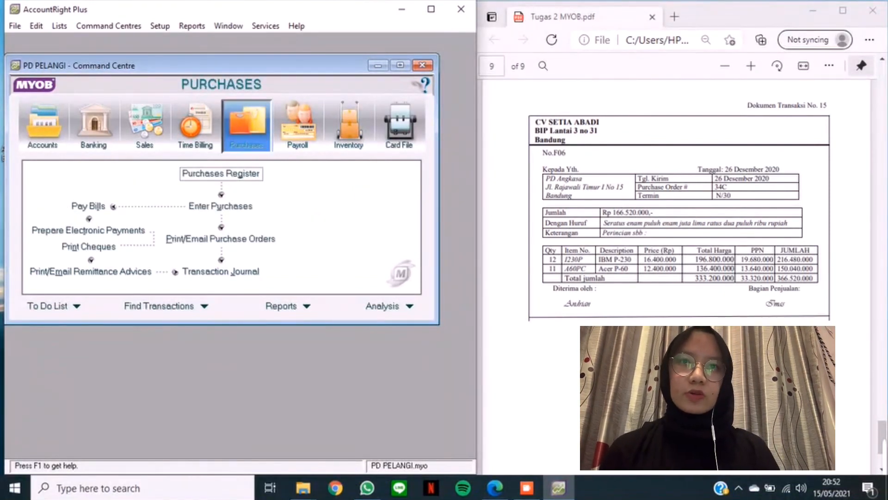
{"action": "left_click", "coordinate": [220, 206]}
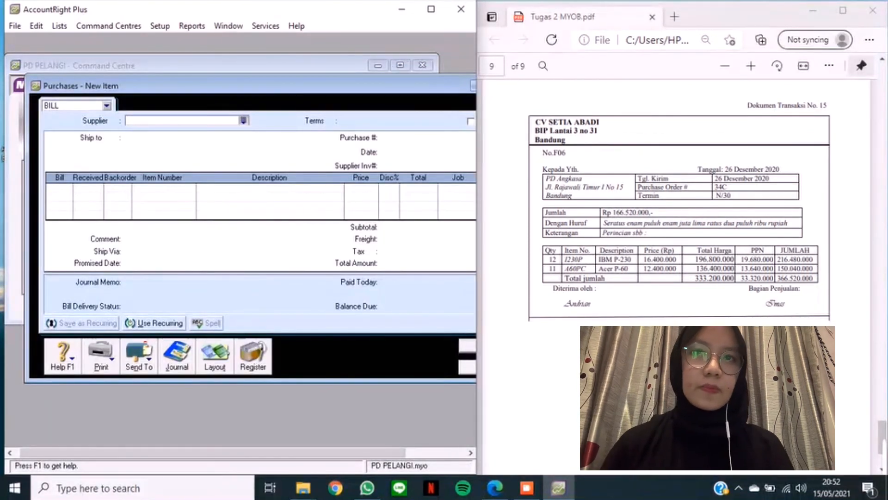
{"action": "key", "text": "Tab"}
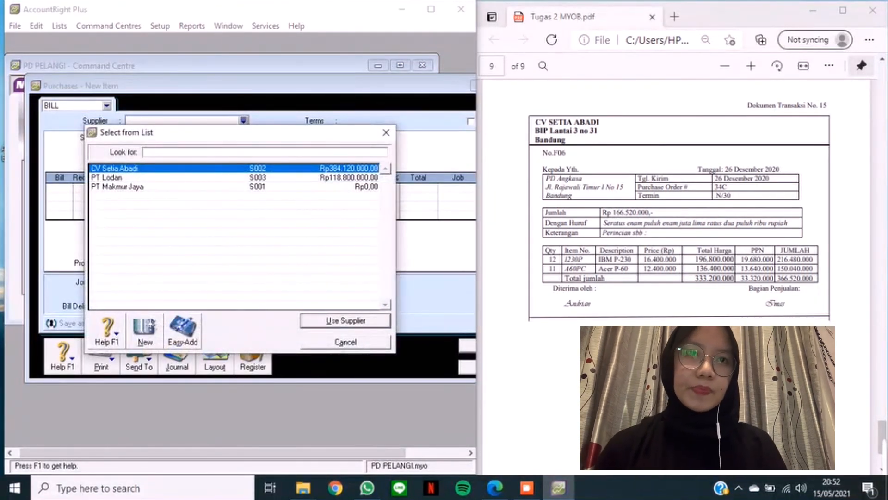
{"action": "key", "text": "Return"}
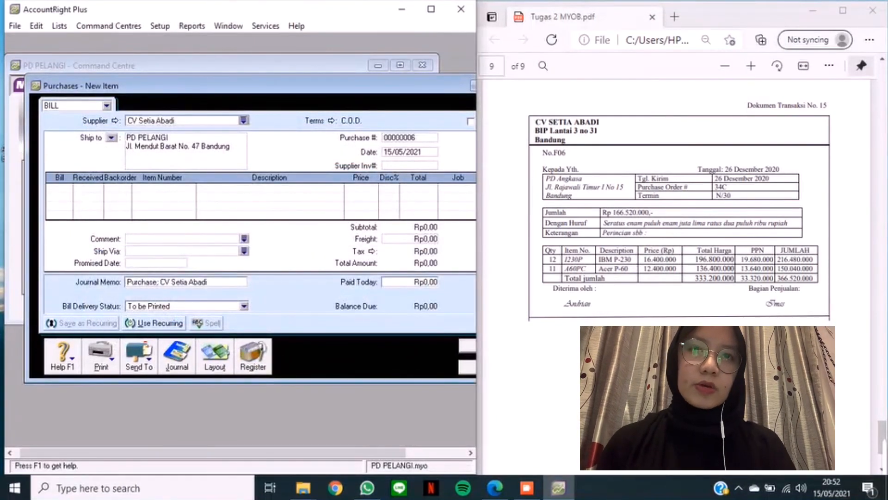
- Set the bill's credit terms to In a Given # of Days with 30 balance due days
{"action": "left_click", "coordinate": [332, 120]}
{"action": "left_click", "coordinate": [361, 158]}
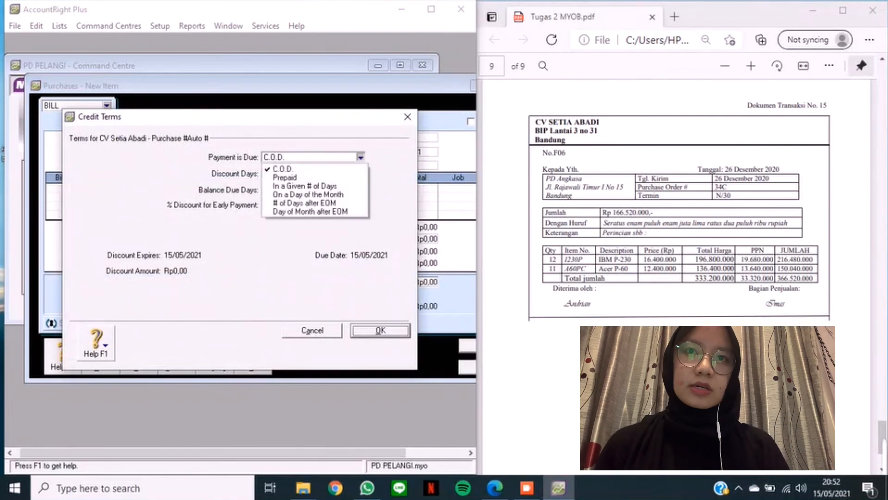
{"action": "key", "text": "Down"}
{"action": "key", "text": "Down"}
{"action": "key", "text": "Return"}
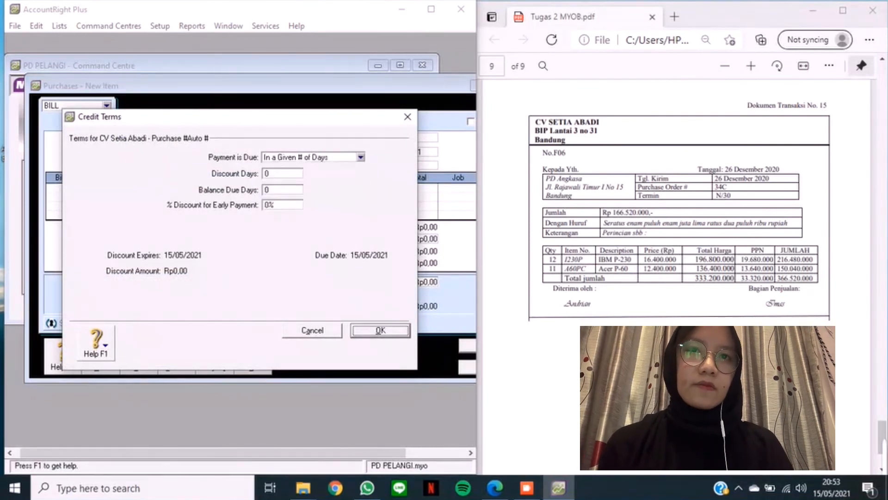
{"action": "left_click", "coordinate": [281, 190]}
{"action": "type", "text": "30"}
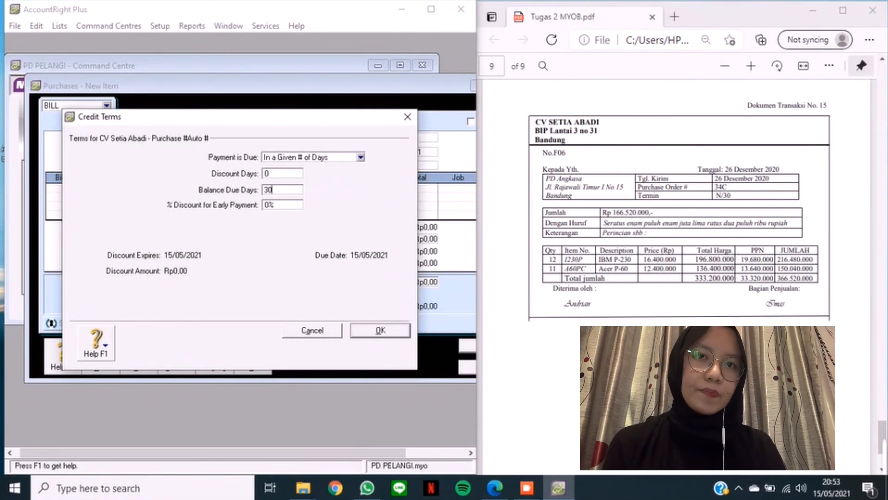
{"action": "key", "text": "Return"}
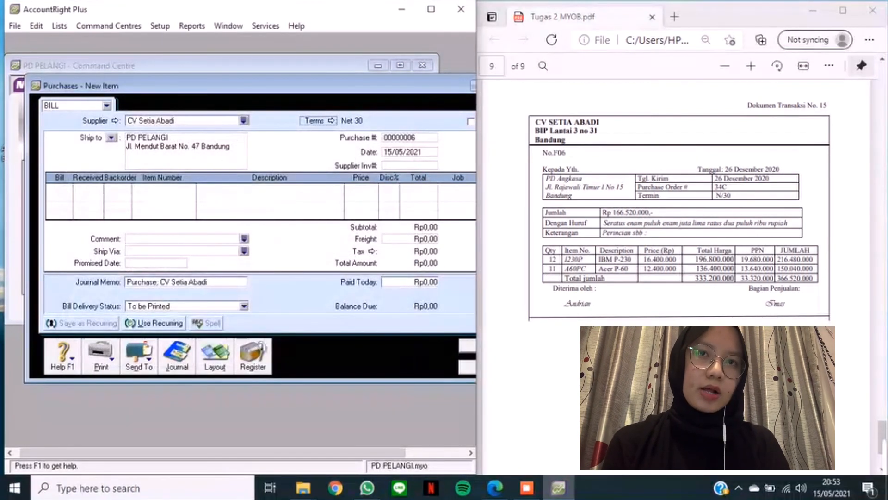
- Set the purchase number to F06 and the bill date to 26/12/2020
{"action": "key", "text": "Tab"}
{"action": "type", "text": "F06"}
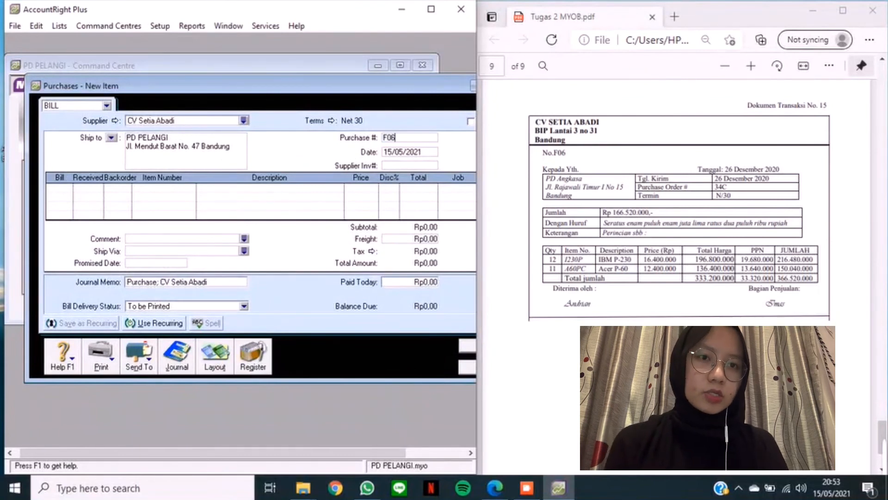
{"action": "key", "text": "Tab"}
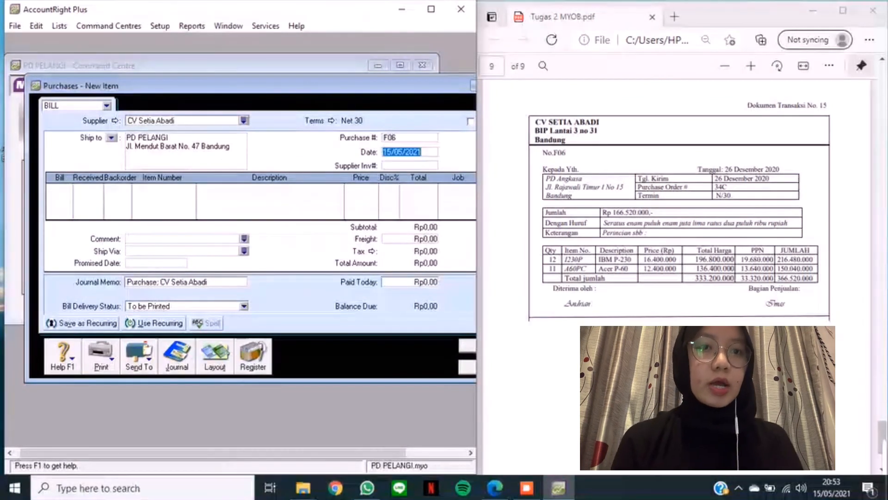
{"action": "type", "text": "26/"}
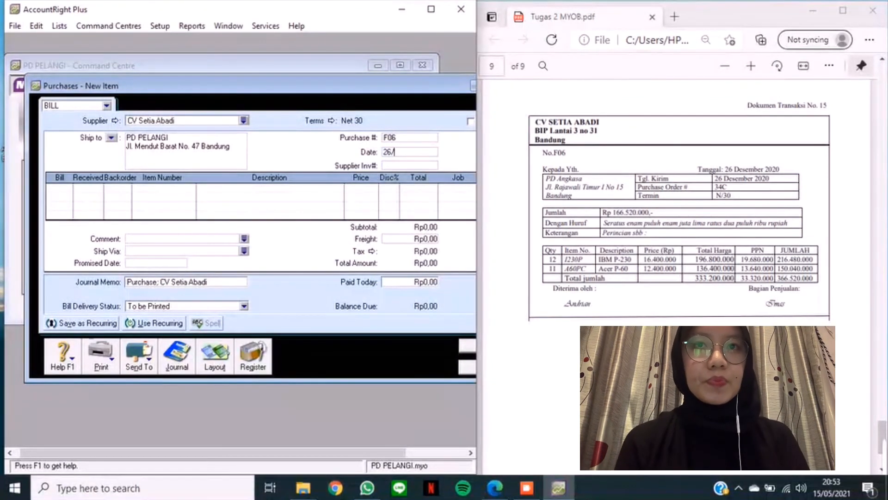
{"action": "type", "text": "1"}
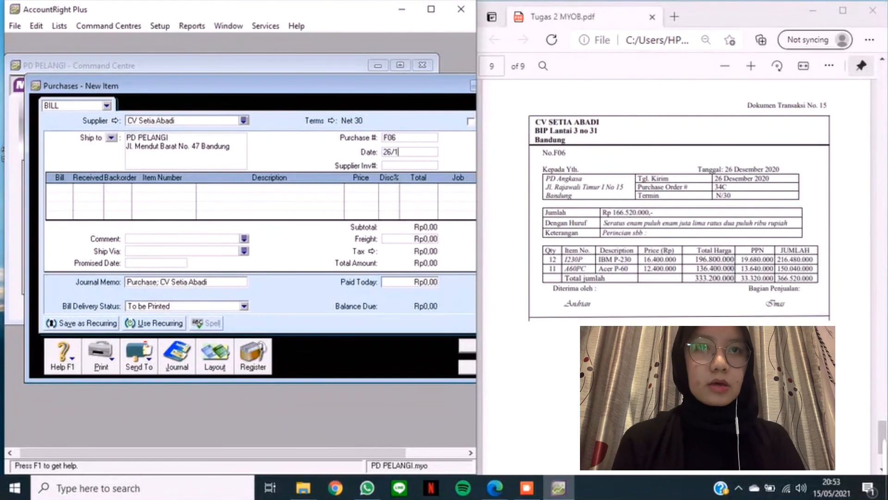
{"action": "type", "text": "2/2020"}
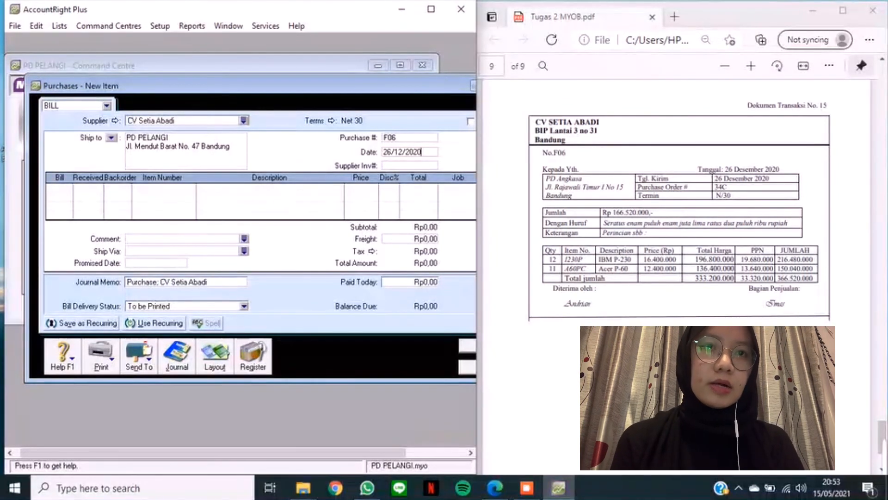
- Enter the bill's first line: quantity 12 of item 1230P (IBM P-230) at a price of 16400000
{"action": "key", "text": "Tab"}
{"action": "key", "text": "Tab"}
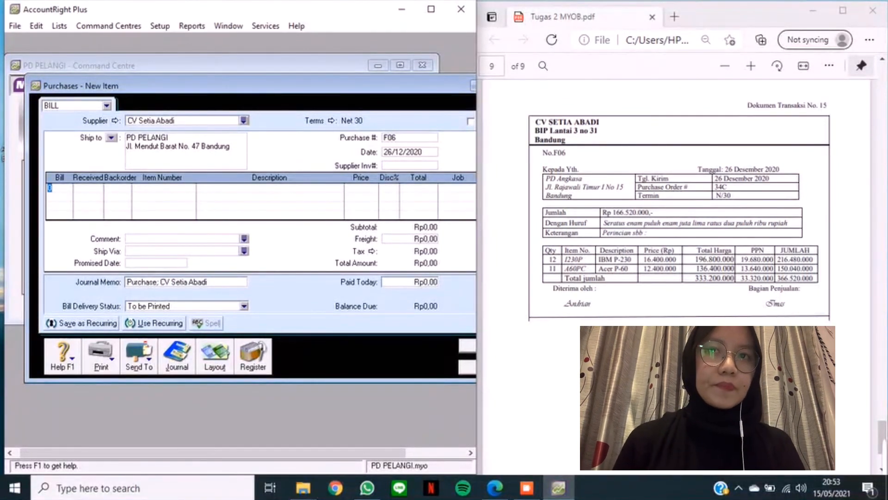
{"action": "type", "text": "12"}
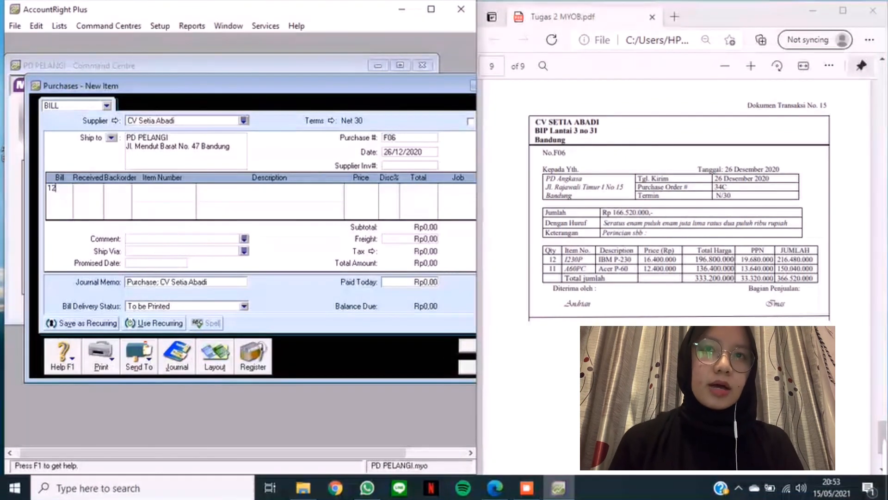
{"action": "key", "text": "Tab"}
{"action": "key", "text": "Tab"}
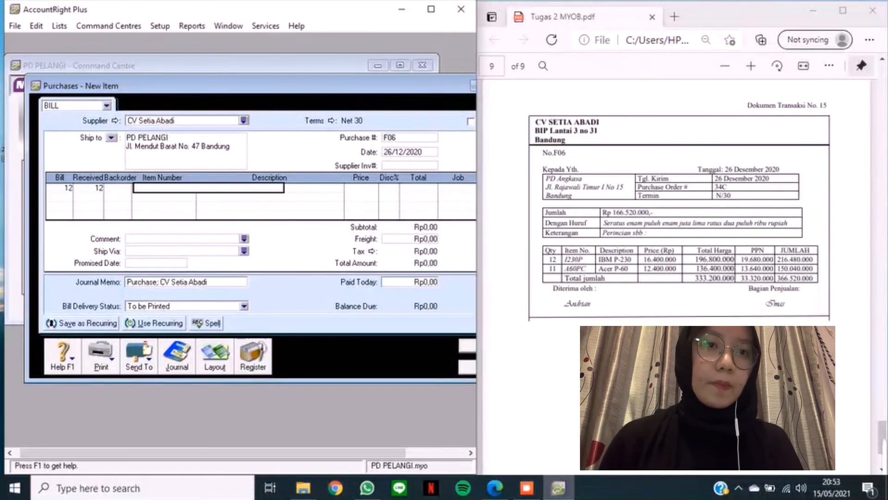
{"action": "type", "text": "1230P"}
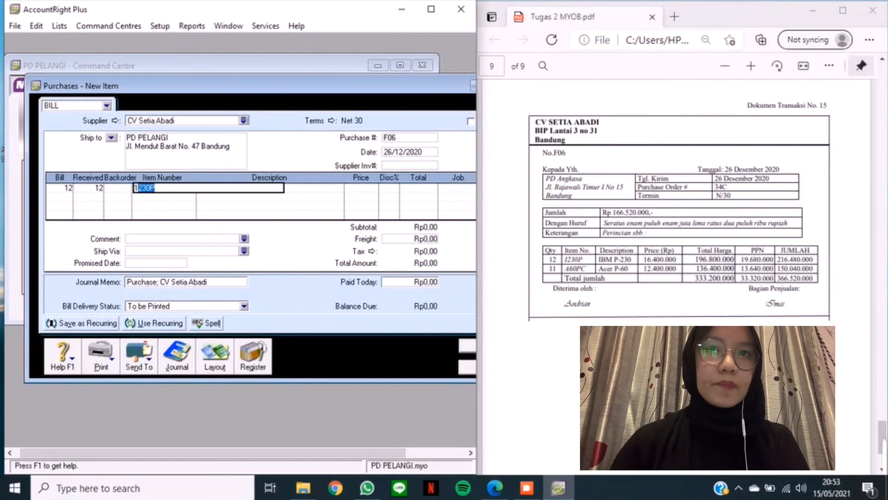
{"action": "key", "text": "Return"}
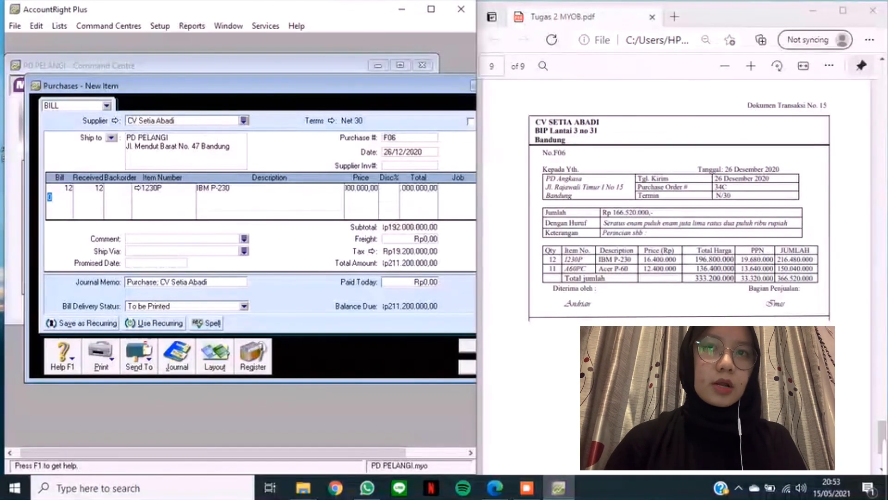
{"action": "left_click", "coordinate": [361, 188]}
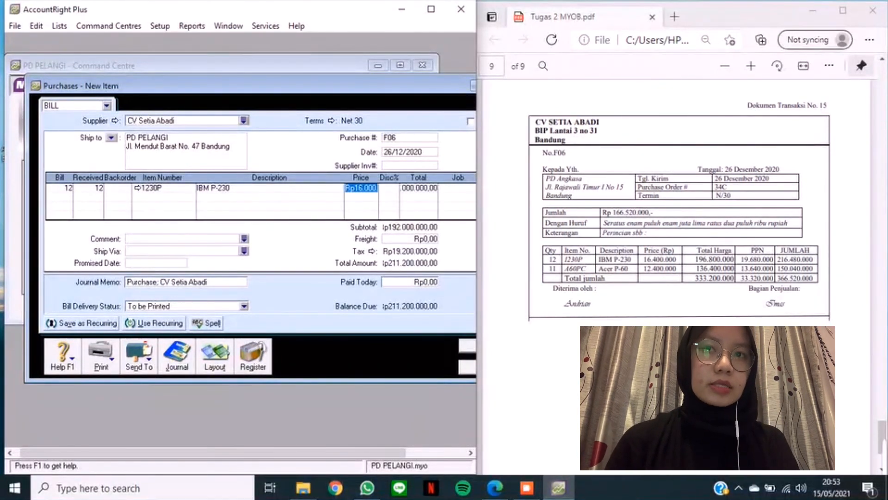
{"action": "type", "text": "16"}
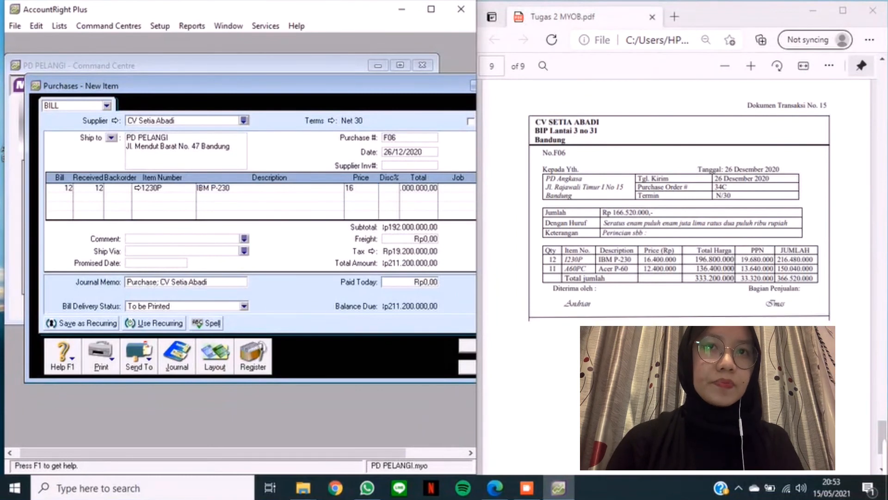
{"action": "type", "text": "400000"}
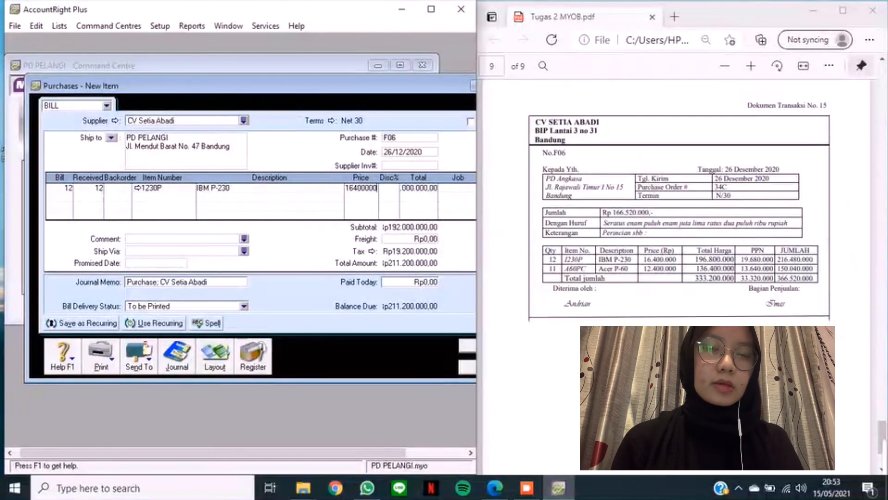
{"action": "key", "text": "Return"}
- Add a second bill line with quantity 11 of item A60PC (Acer P-60) at a price of 12400000
{"action": "type", "text": "1"}
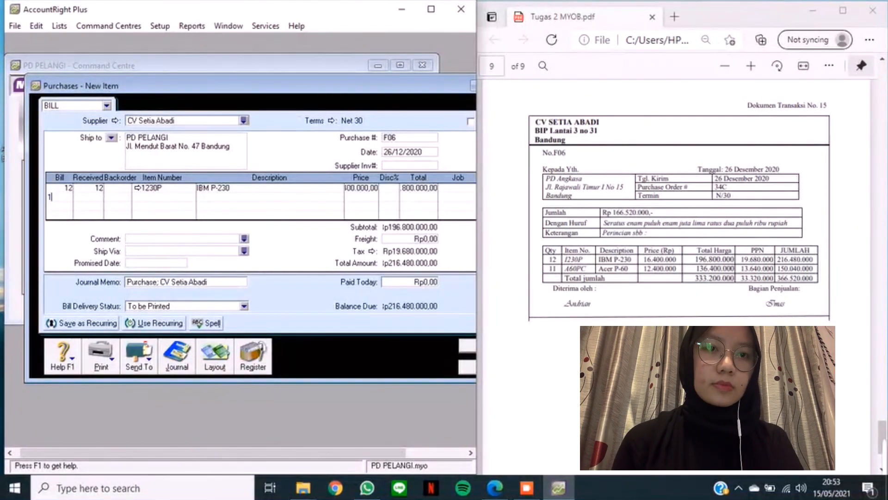
{"action": "type", "text": "1"}
{"action": "key", "text": "Tab"}
{"action": "key", "text": "Tab"}
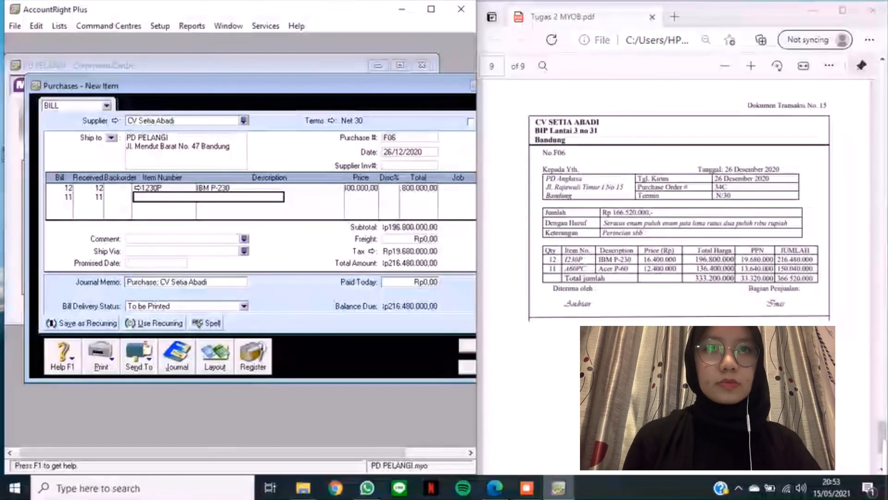
{"action": "type", "text": "A60PC"}
{"action": "key", "text": "Return"}
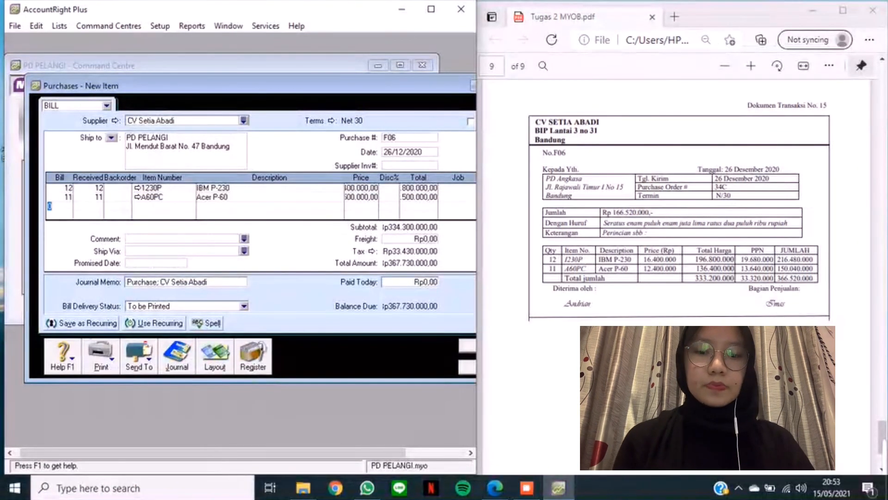
{"action": "left_click", "coordinate": [361, 197]}
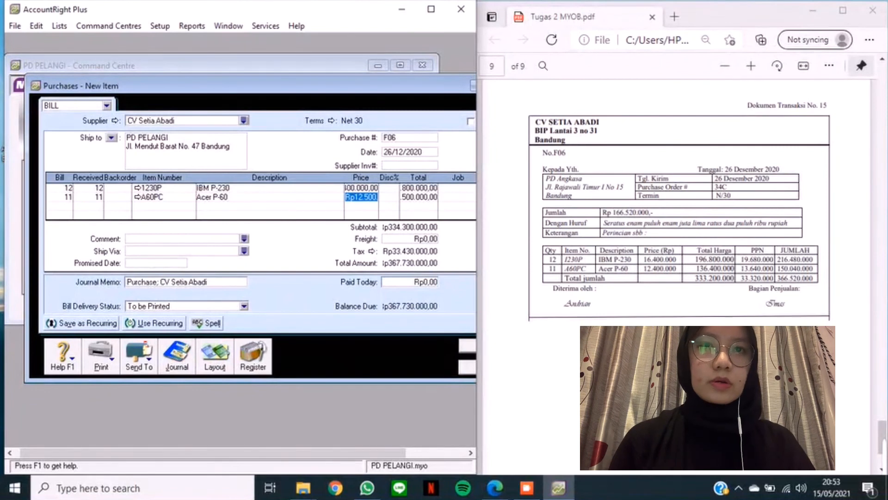
{"action": "type", "text": "12400000"}
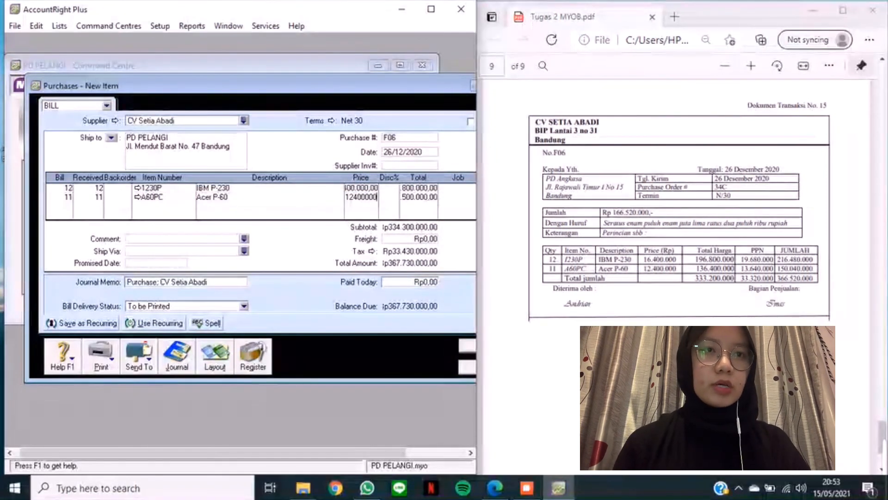
{"action": "key", "text": "Return"}
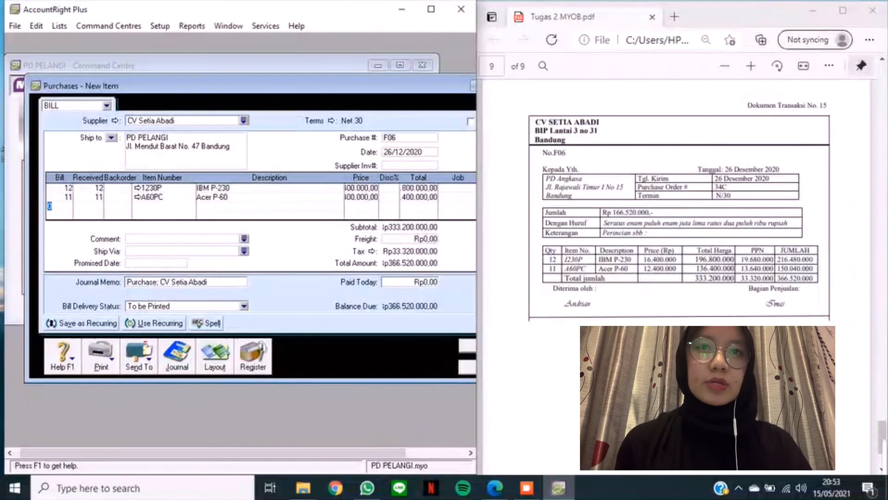
- Record the CV Setia Abadi purchase bill and decline changing its tax code
{"action": "left_click_drag", "start_coordinate": [278, 86], "coordinate": [205, 89]}
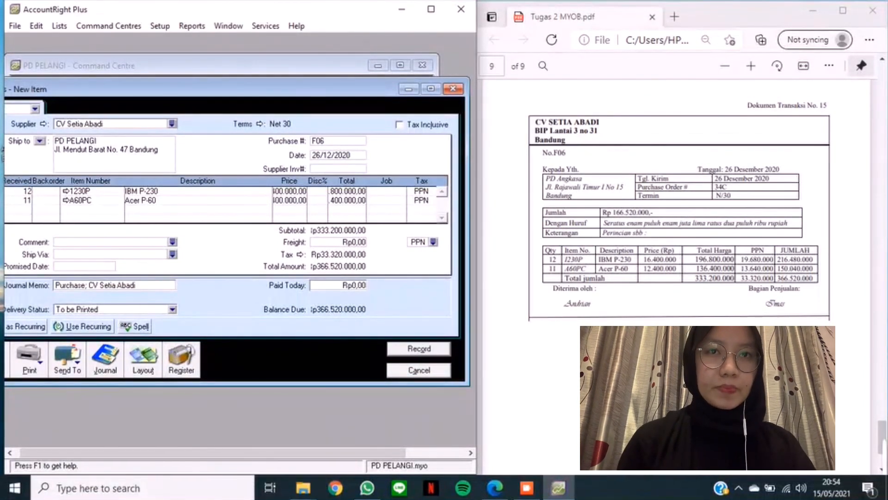
{"action": "left_click", "coordinate": [419, 348]}
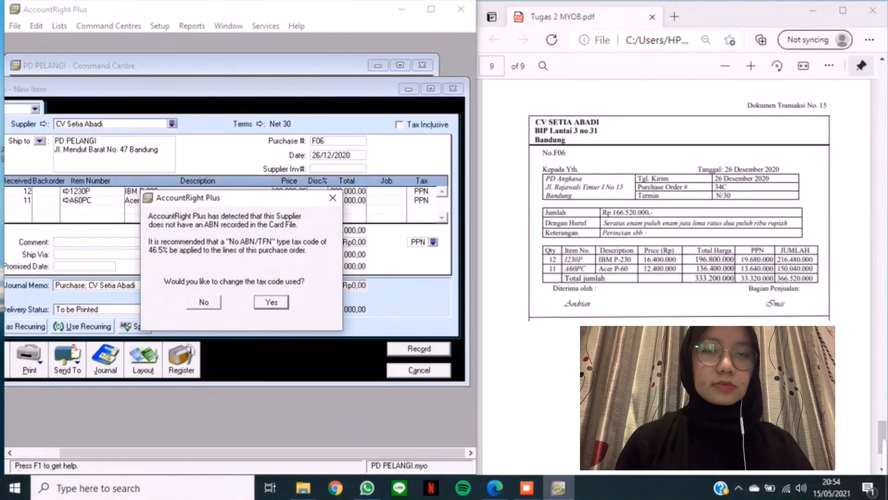
{"action": "left_click", "coordinate": [204, 301]}
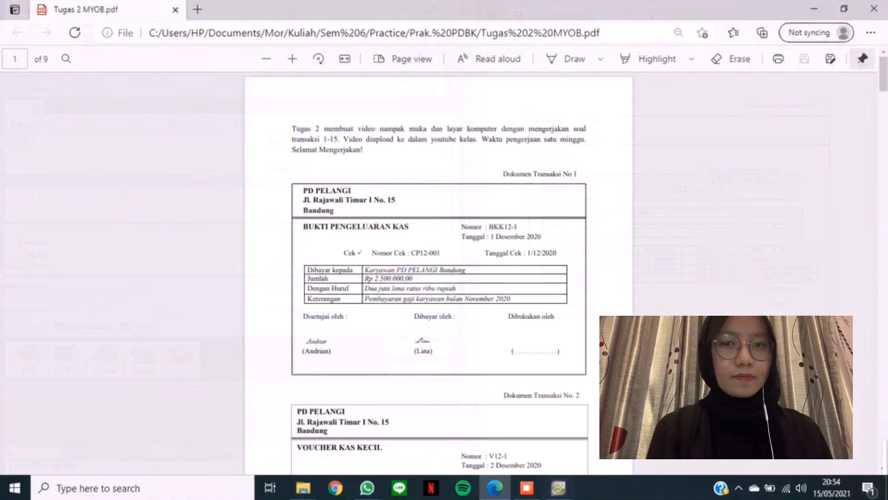
- Look through the transaction documents in Tugas 2 MYOB.pdf from No. 1 to No. 15
{"action": "scroll", "coordinate": [438, 273], "scroll_direction": "down", "scroll_amount": 10}
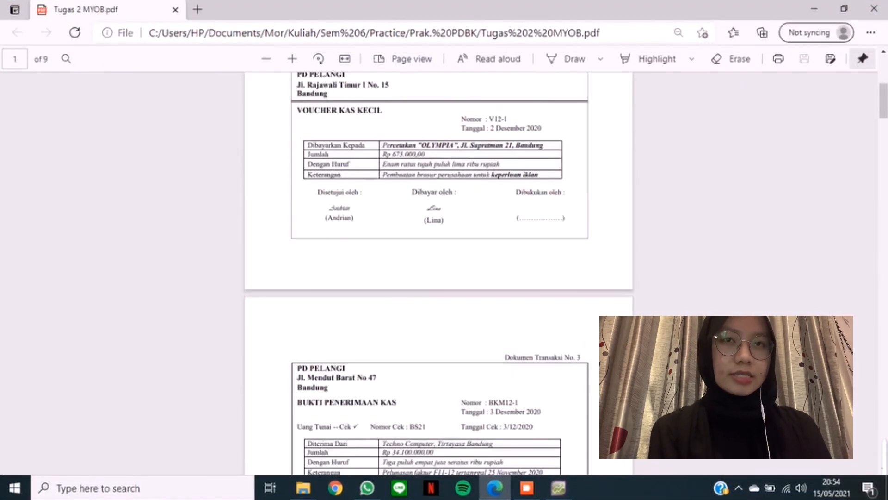
{"action": "scroll", "coordinate": [438, 273], "scroll_direction": "down", "scroll_amount": 15}
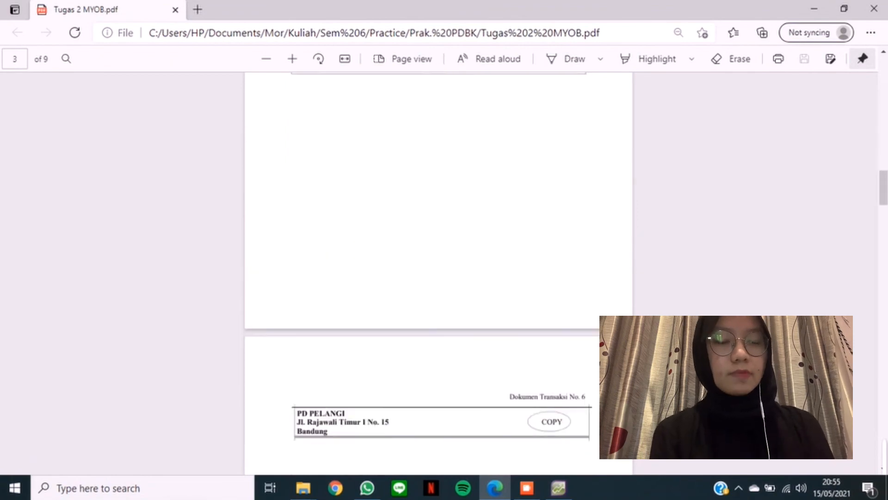
{"action": "scroll", "coordinate": [438, 272], "scroll_direction": "down", "scroll_amount": 15}
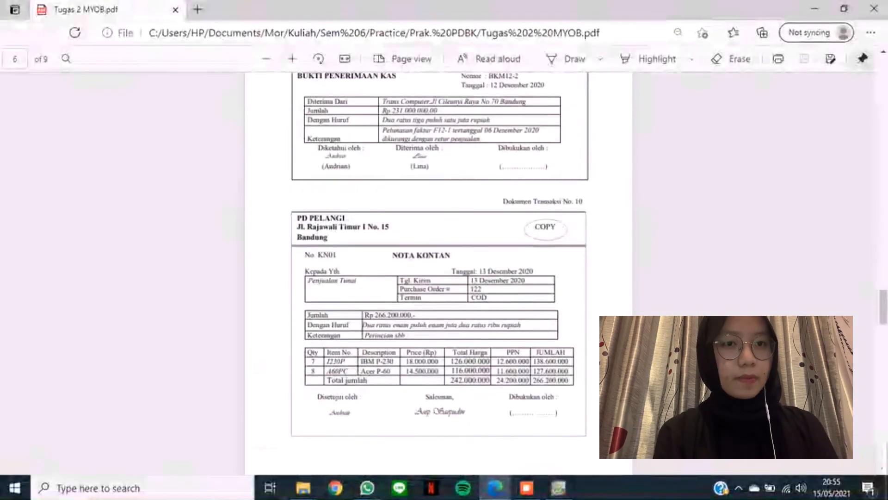
{"action": "scroll", "coordinate": [438, 273], "scroll_direction": "down", "scroll_amount": 15}
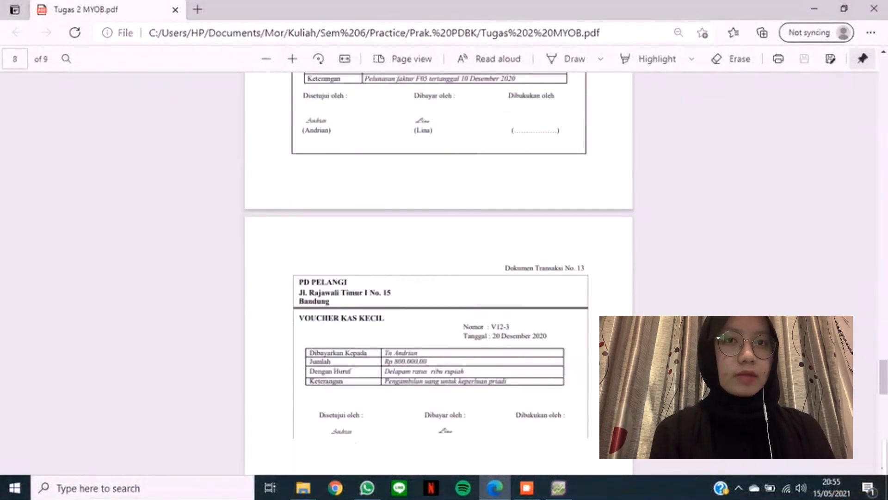
{"action": "scroll", "coordinate": [438, 273], "scroll_direction": "down", "scroll_amount": 10}
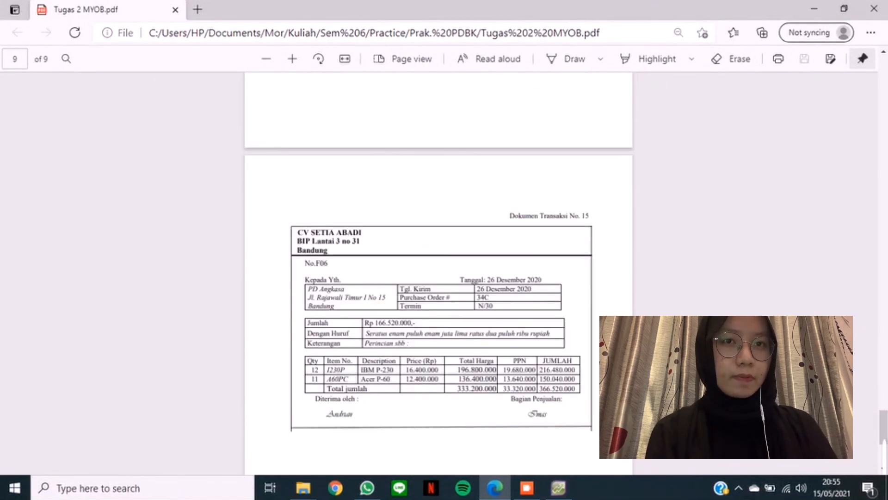
{"action": "scroll", "coordinate": [438, 273], "scroll_direction": "down", "scroll_amount": 1}
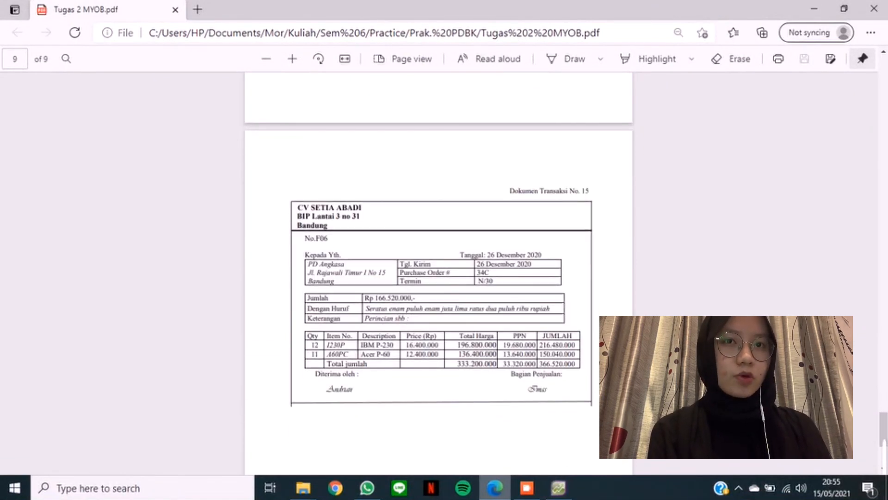
- Switch to AccountRight Plus, maximize it and exit the program without producing a session report
{"action": "mouse_move", "coordinate": [494, 487]}
{"action": "left_click", "coordinate": [558, 487]}
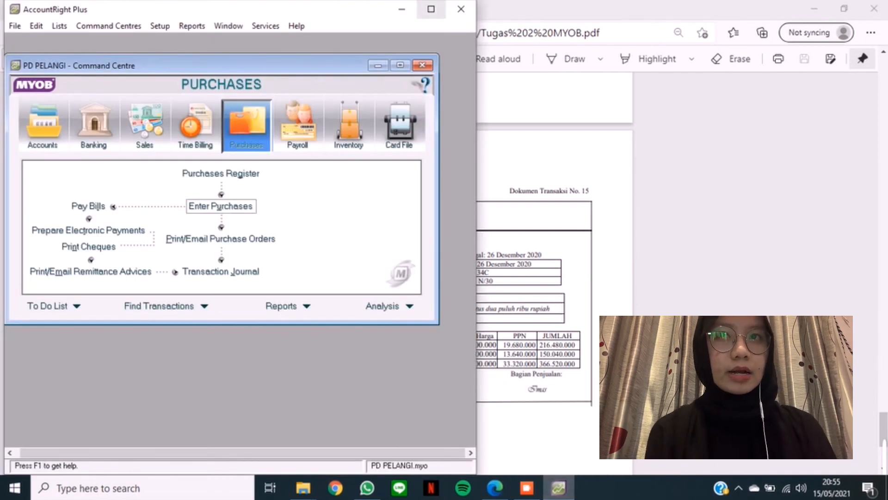
{"action": "left_click", "coordinate": [431, 8]}
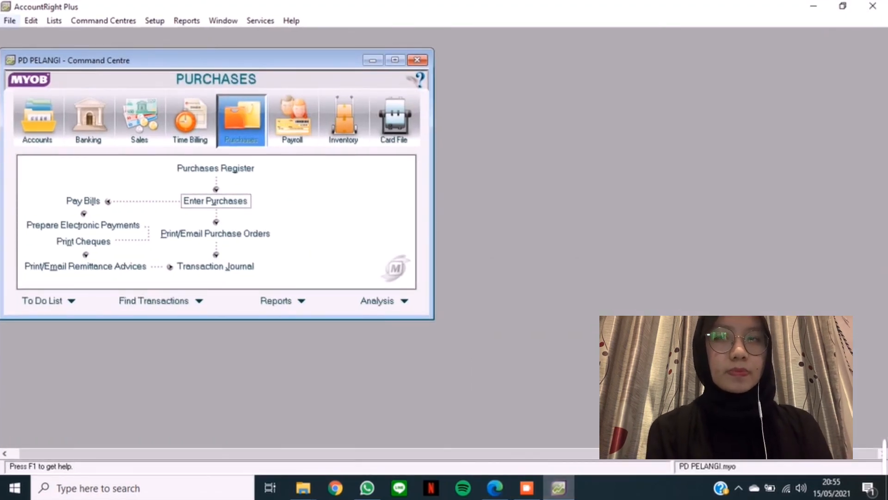
{"action": "left_click", "coordinate": [9, 20]}
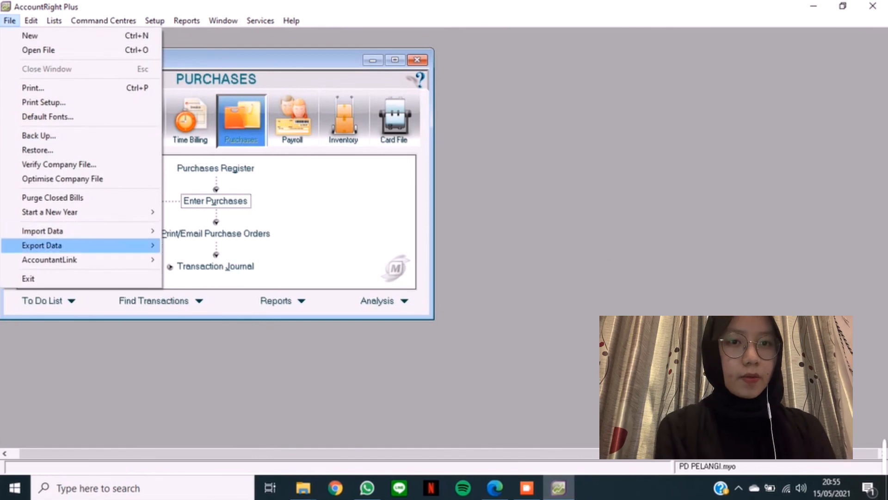
{"action": "left_click", "coordinate": [27, 278]}
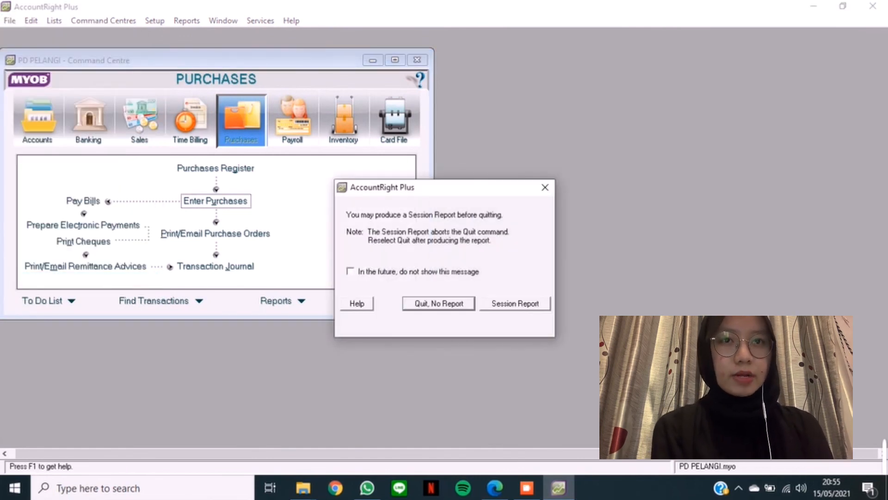
{"action": "key", "text": "Return"}
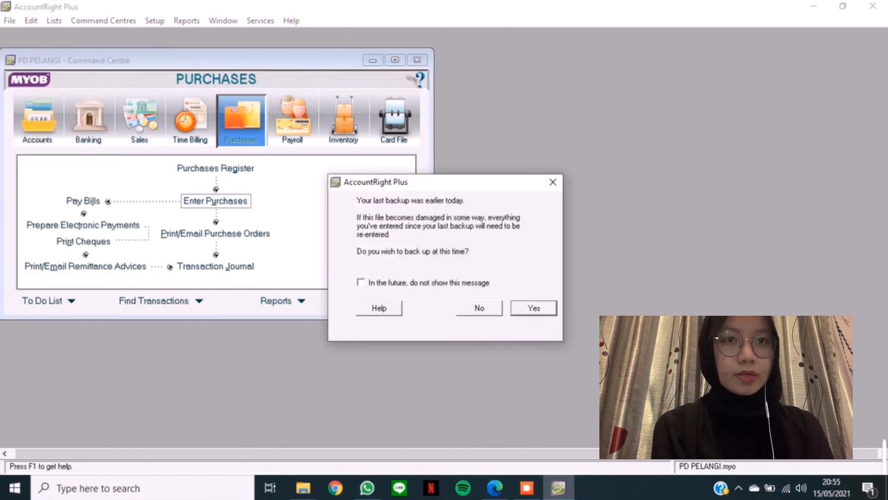
- Agree to a backup of the company file and M-Powered Services Centre only, with the company file checked for errors
{"action": "key", "text": "Return"}
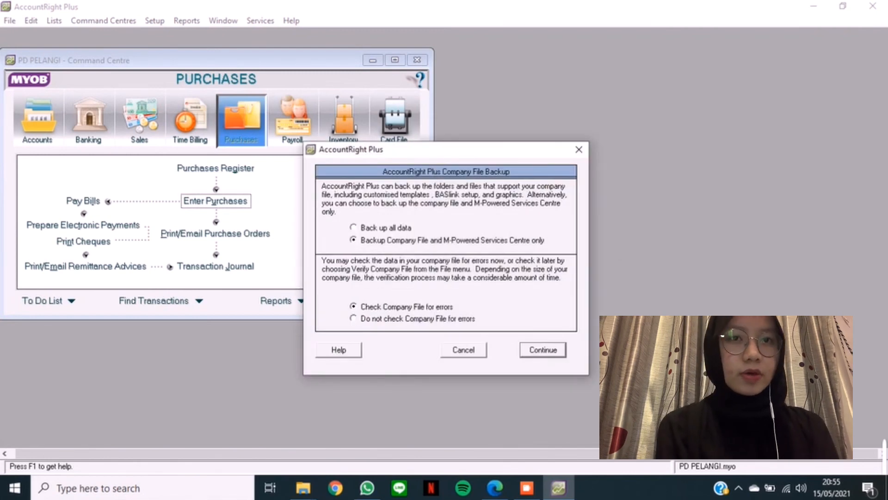
{"action": "key", "text": "Return"}
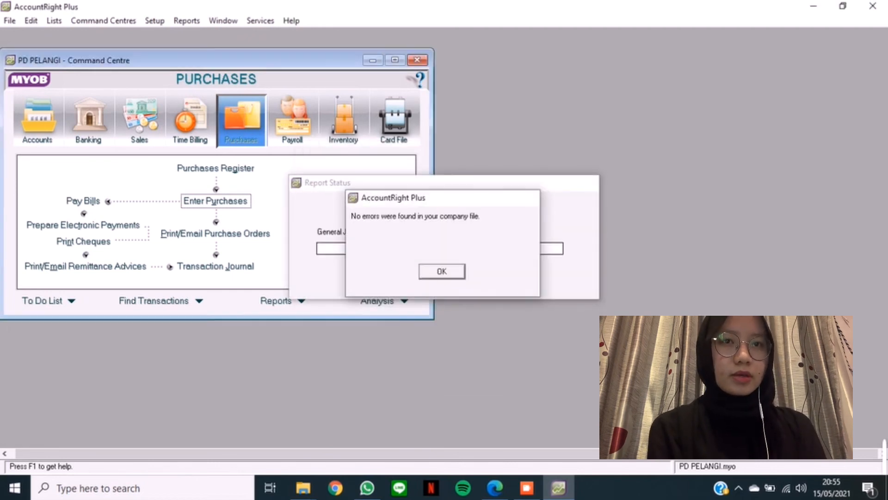
{"action": "key", "text": "Return"}
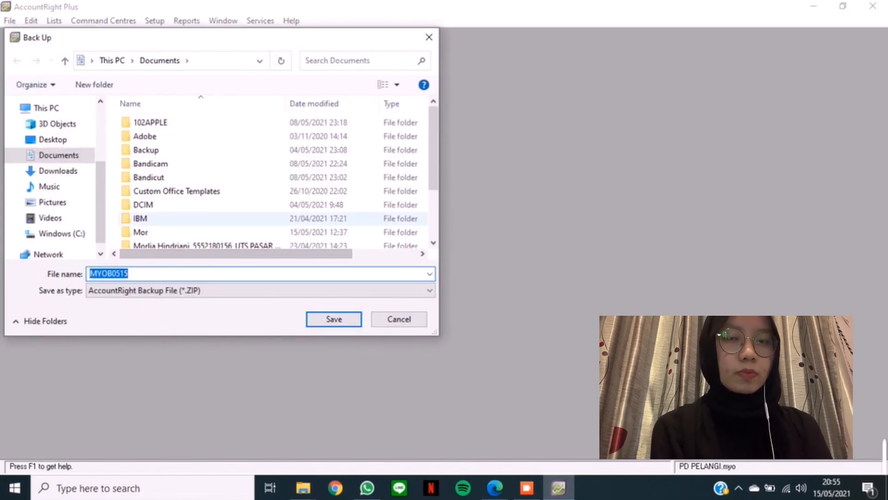
- Save the backup as ZIP file MYOB0515 in the PD PELANGI folder within Documents
{"action": "double_click", "coordinate": [141, 232]}
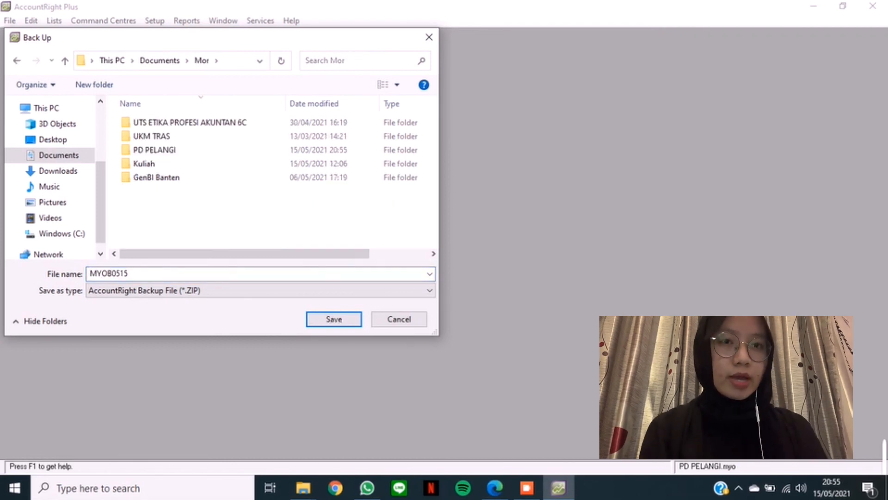
{"action": "double_click", "coordinate": [154, 150]}
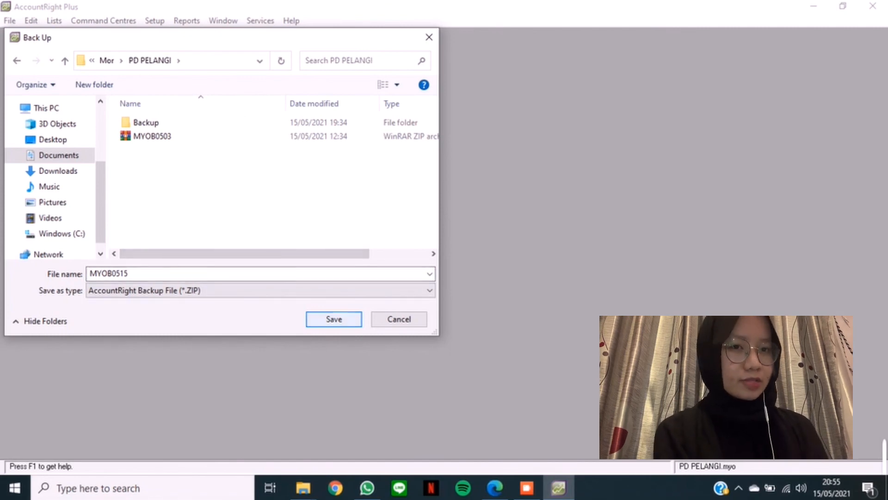
{"action": "key", "text": "alt+Tab"}
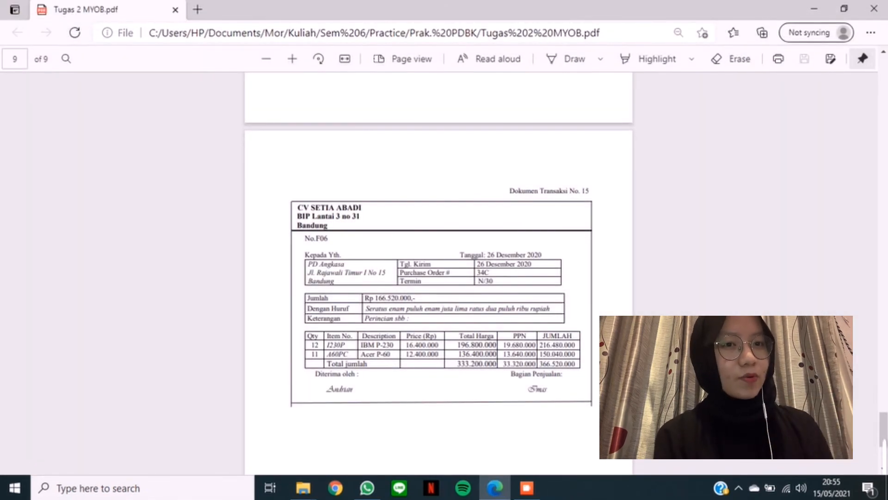